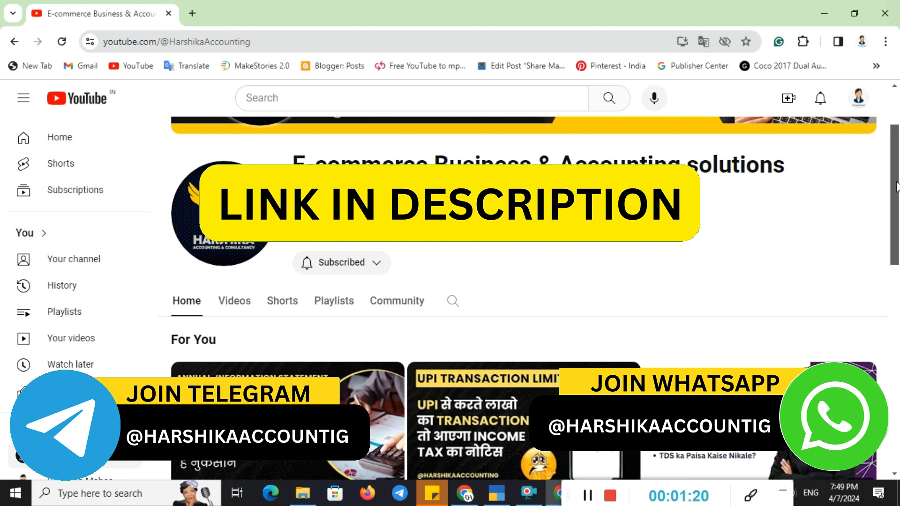
{"action": "left_click_drag", "start_coordinate": [895, 190], "coordinate": [897, 149]}
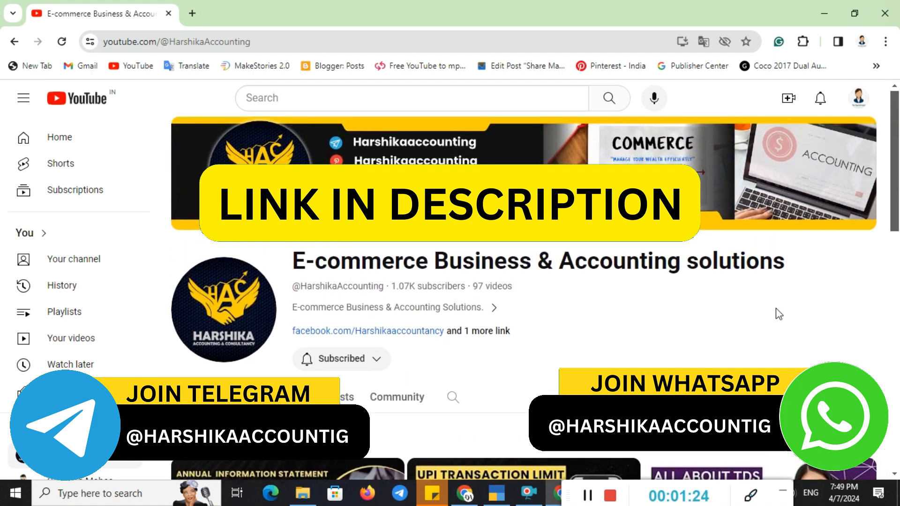
- Switch to TallyPrime, return to the Gateway of Tally and open the Day Book for the DEMO company
{"action": "left_click", "coordinate": [500, 503]}
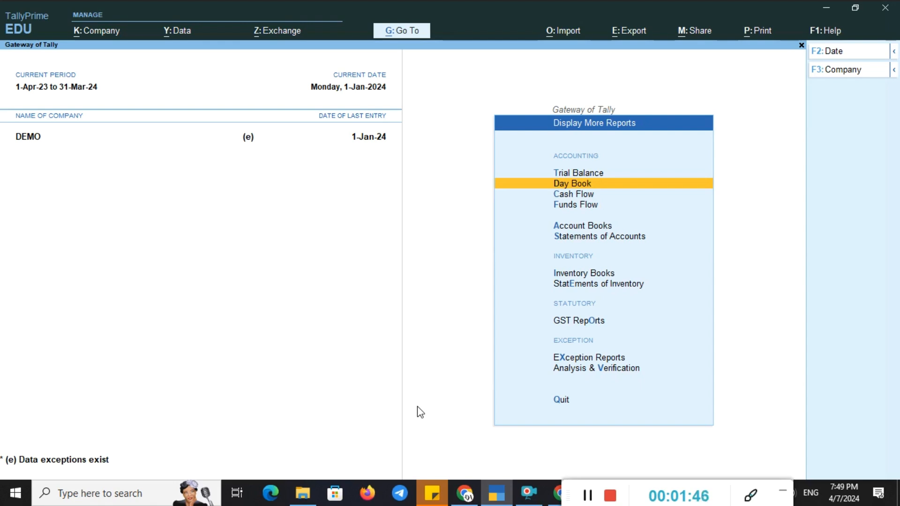
{"action": "key", "text": "Escape"}
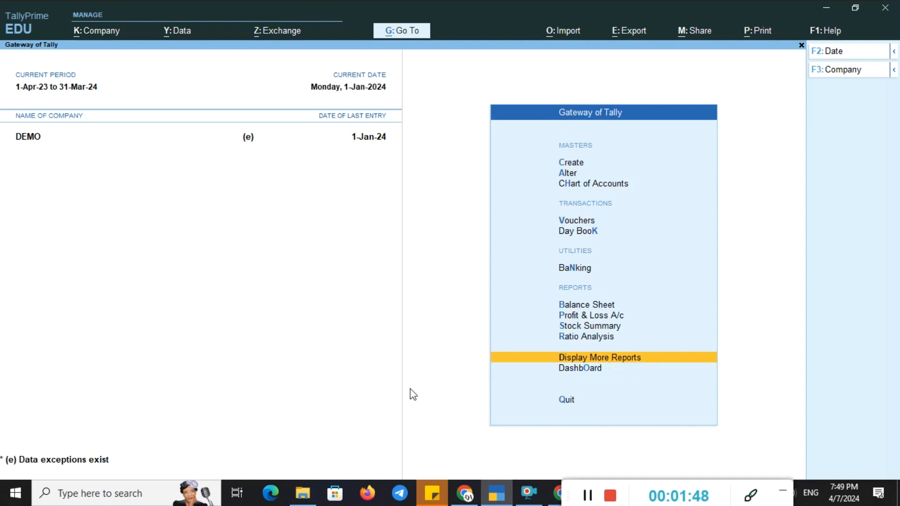
{"action": "key", "text": "Escape"}
{"action": "key", "text": "Escape"}
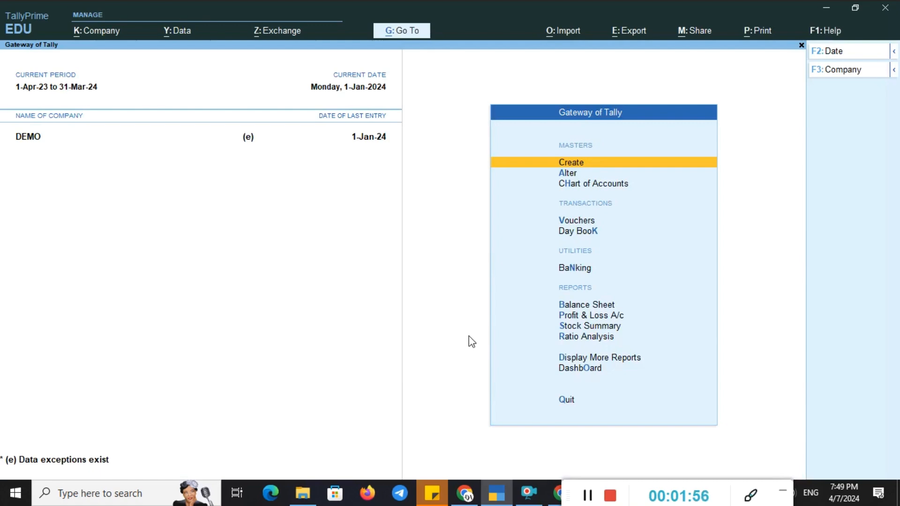
{"action": "key", "text": "d"}
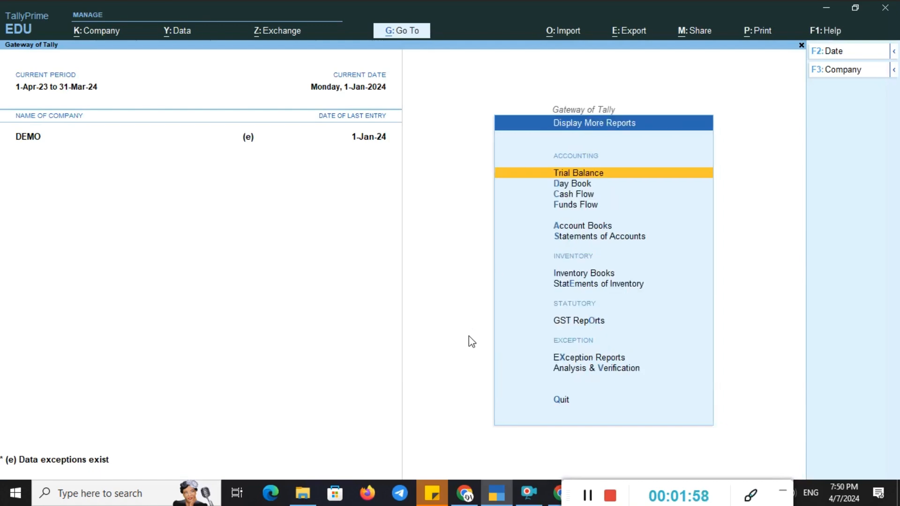
{"action": "key", "text": "d"}
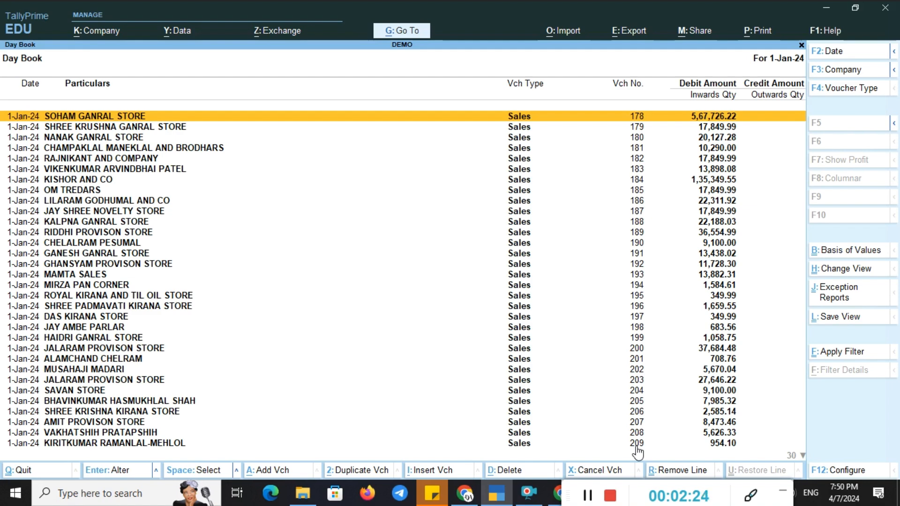
- Move the selection line by line down through the first Day Book sales vouchers and back up to voucher 178
{"action": "key", "text": "Down"}
{"action": "key", "text": "Down"}
{"action": "key", "text": "Down"}
{"action": "key", "text": "Down"}
{"action": "key", "text": "Down"}
{"action": "key", "text": "Down"}
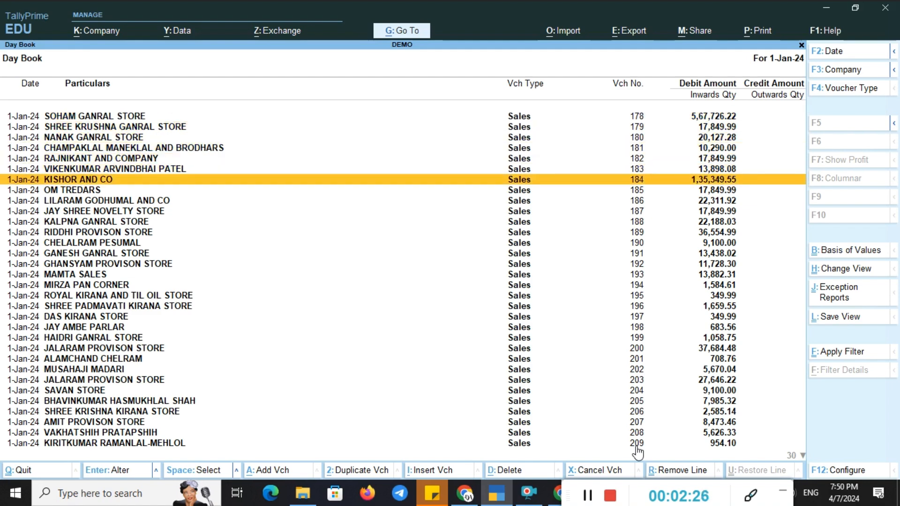
{"action": "key", "text": "Down"}
{"action": "key", "text": "Down"}
{"action": "key", "text": "Down"}
{"action": "key", "text": "Down"}
{"action": "key", "text": "Down"}
{"action": "key", "text": "Up"}
{"action": "key", "text": "Up"}
{"action": "key", "text": "Up"}
{"action": "key", "text": "Up"}
{"action": "key", "text": "Up"}
{"action": "key", "text": "Up"}
{"action": "key", "text": "Up"}
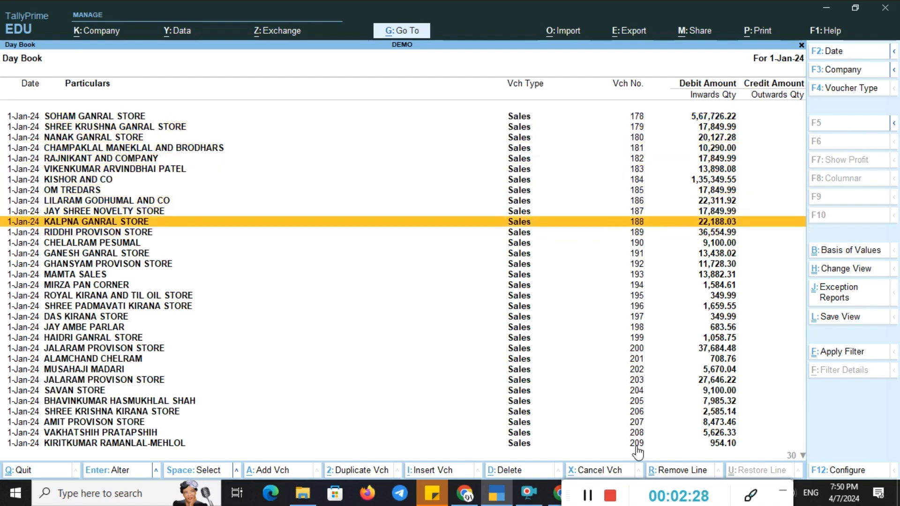
{"action": "key", "text": "Up"}
{"action": "key", "text": "Up"}
{"action": "key", "text": "Up"}
{"action": "key", "text": "Up"}
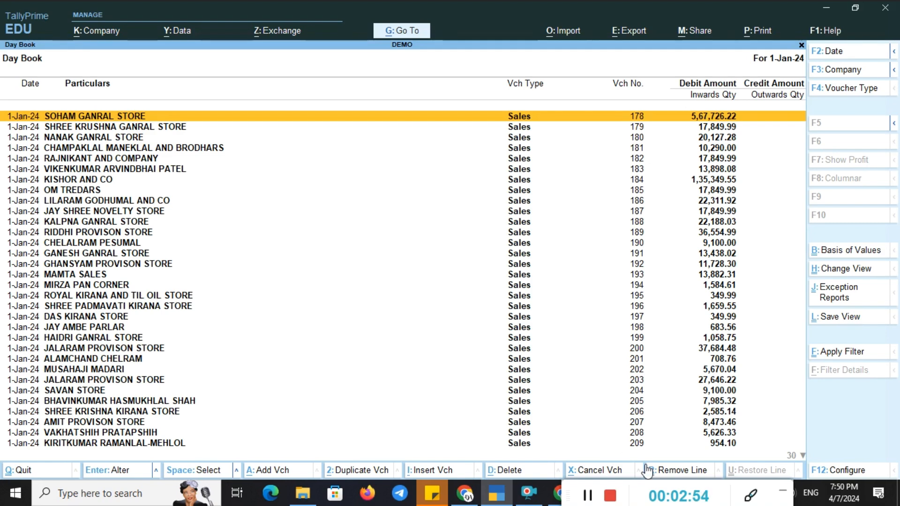
- Page down through the Day Book to its final purchase entry and page back up to the first voucher
{"action": "key", "text": "Page_Down"}
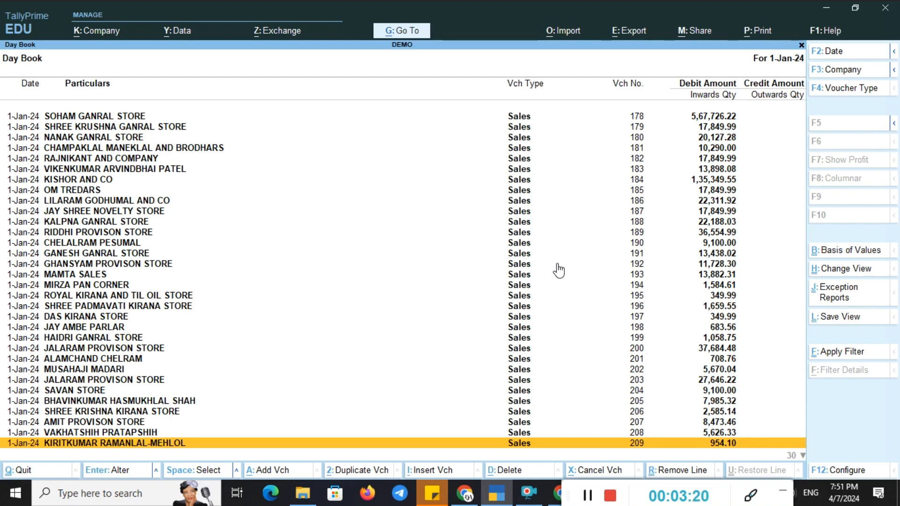
{"action": "key", "text": "Page_Down"}
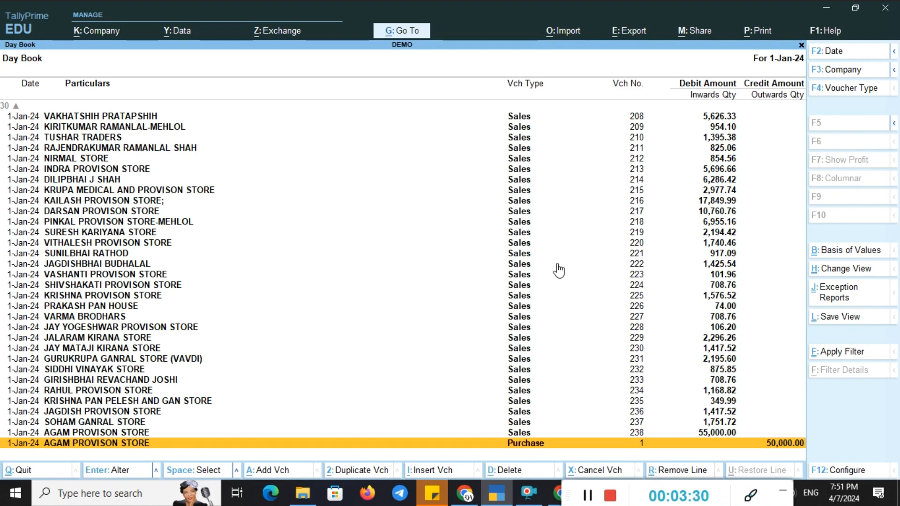
{"action": "key", "text": "Page_Up"}
{"action": "key", "text": "Page_Up"}
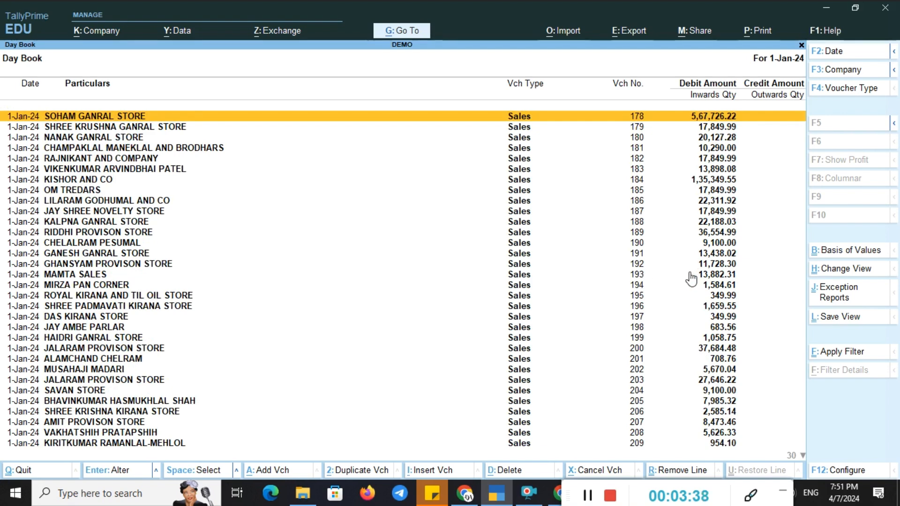
- Step down to sales voucher 186 and back, then jump to the page's last voucher and return to the first entry
{"action": "key", "text": "Down"}
{"action": "key", "text": "Down"}
{"action": "key", "text": "Down"}
{"action": "key", "text": "Down"}
{"action": "key", "text": "Down"}
{"action": "key", "text": "Down"}
{"action": "key", "text": "Down"}
{"action": "key", "text": "Down"}
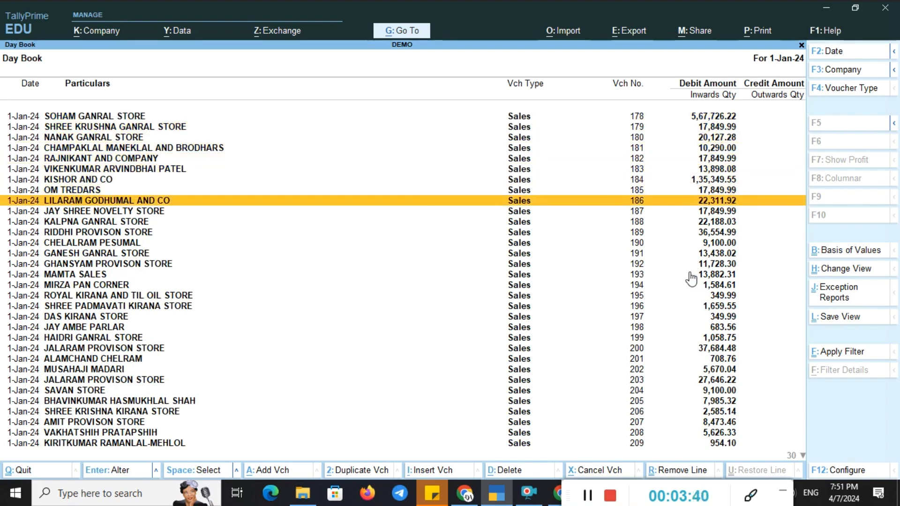
{"action": "key", "text": "Up"}
{"action": "key", "text": "Up"}
{"action": "key", "text": "Up"}
{"action": "key", "text": "Up"}
{"action": "key", "text": "Up"}
{"action": "key", "text": "Up"}
{"action": "key", "text": "Up"}
{"action": "key", "text": "Up"}
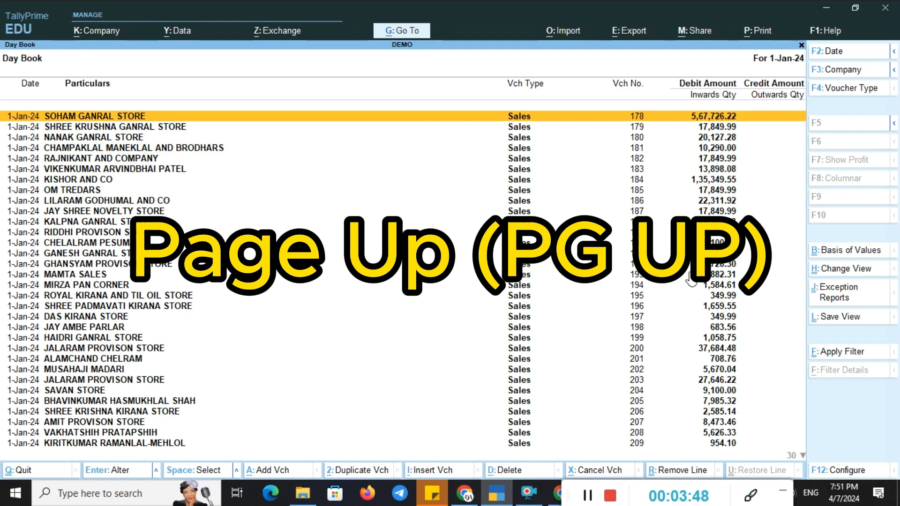
{"action": "key", "text": "Page_Down"}
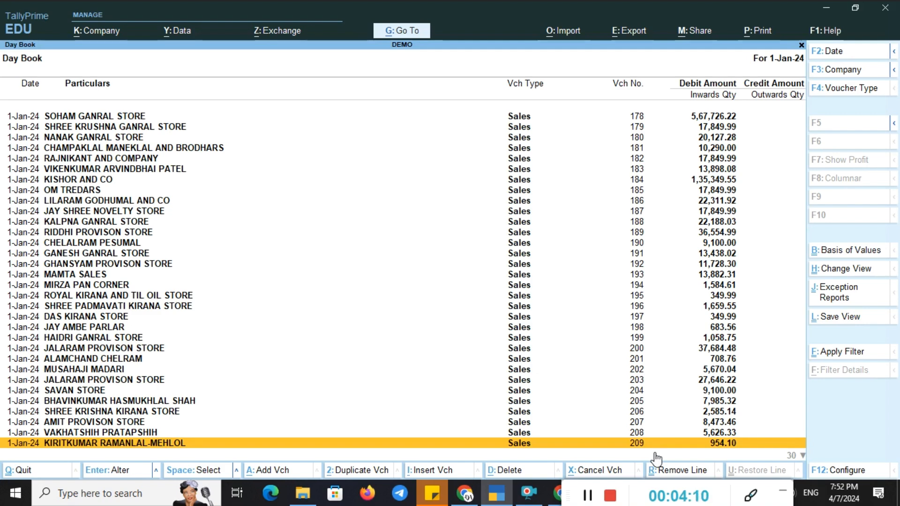
{"action": "key", "text": "Home"}
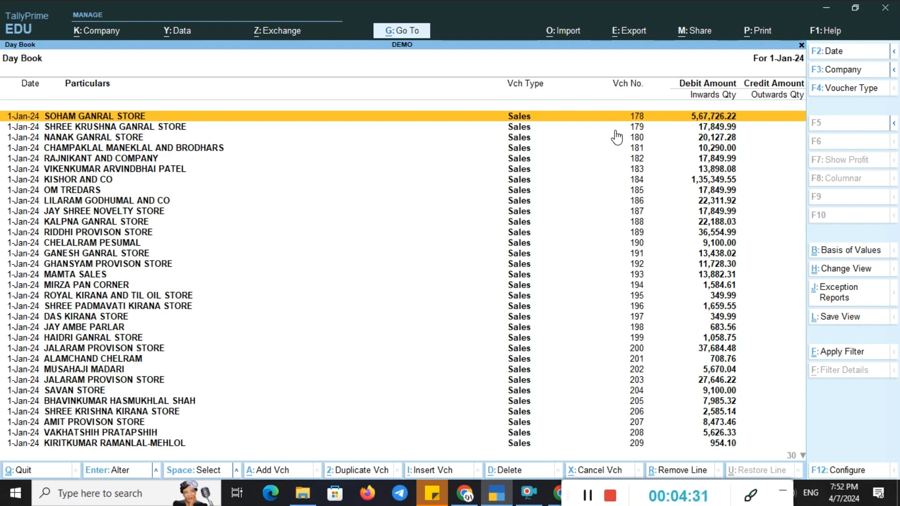
- Step down past sales voucher 196, page onward through the remaining Day Book entries, and page back up to voucher 178
{"action": "key", "text": "Down"}
{"action": "key", "text": "Down"}
{"action": "key", "text": "Down"}
{"action": "key", "text": "Down"}
{"action": "key", "text": "Down"}
{"action": "key", "text": "Down"}
{"action": "key", "text": "Down"}
{"action": "key", "text": "Down"}
{"action": "key", "text": "Down"}
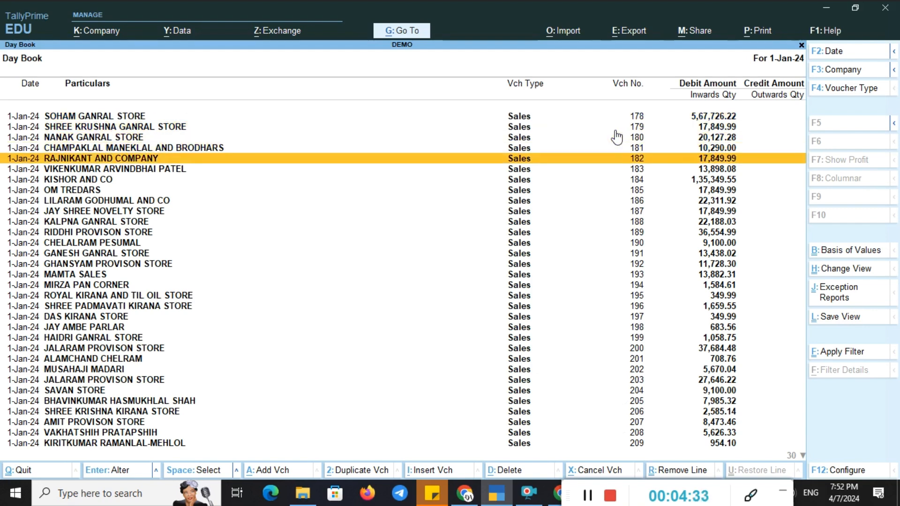
{"action": "key", "text": "Down"}
{"action": "key", "text": "Down"}
{"action": "key", "text": "Down"}
{"action": "key", "text": "Down"}
{"action": "key", "text": "Down"}
{"action": "key", "text": "Down"}
{"action": "key", "text": "Down"}
{"action": "key", "text": "Down"}
{"action": "key", "text": "Down"}
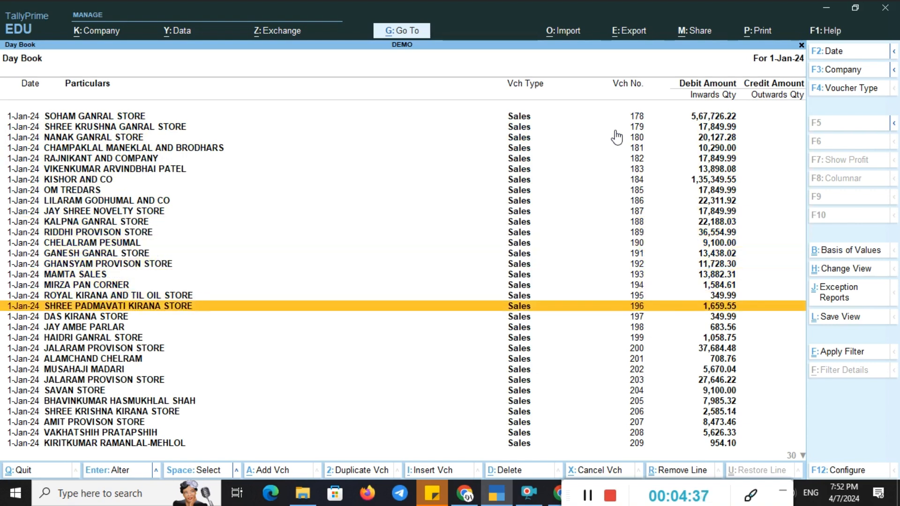
{"action": "key", "text": "Down"}
{"action": "key", "text": "Page_Down"}
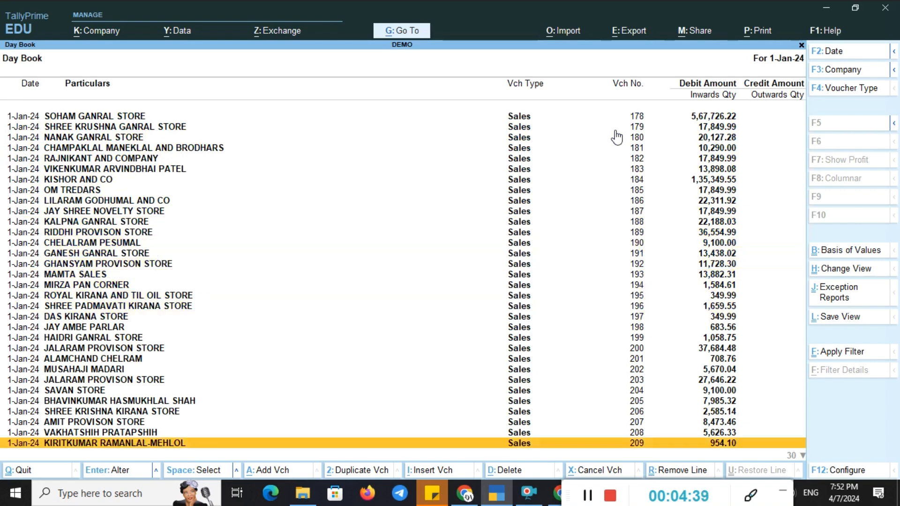
{"action": "key", "text": "Page_Up"}
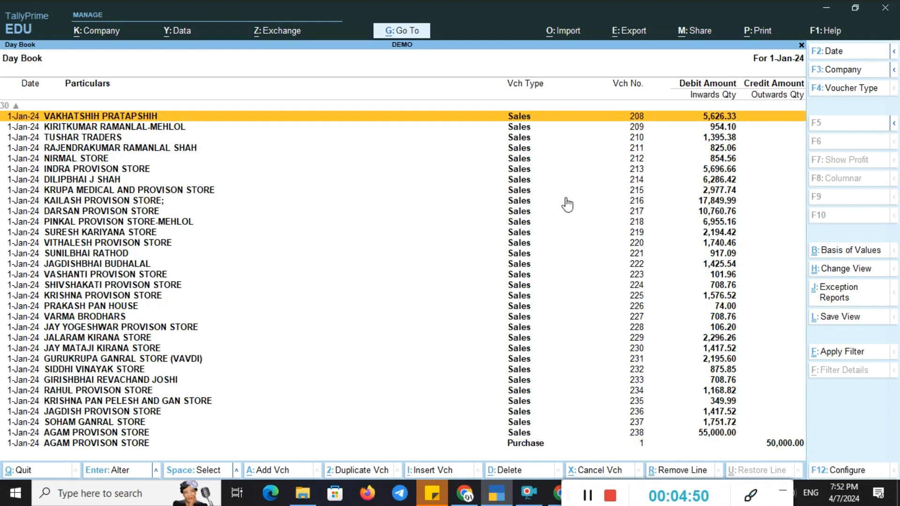
{"action": "key", "text": "Page_Up"}
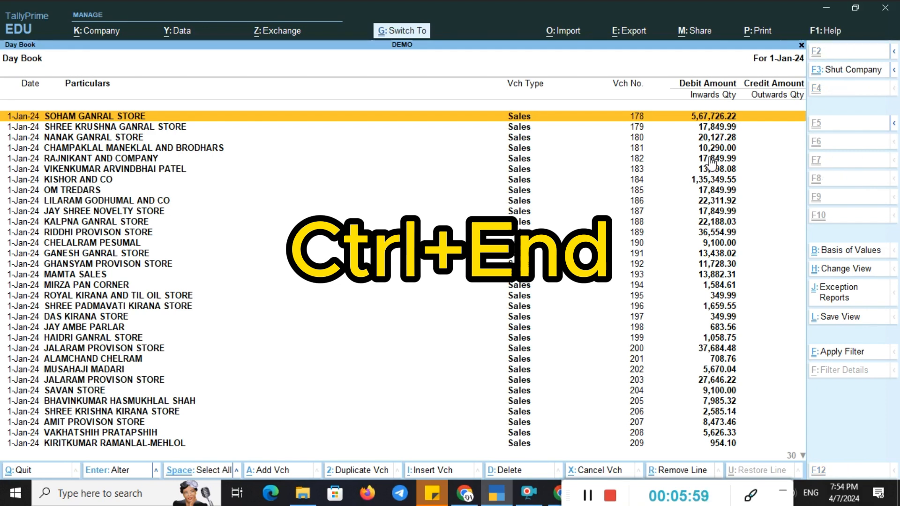
- Jump between the very last and very first entries of the Day Book, going each way twice
{"action": "key", "text": "ctrl+End"}
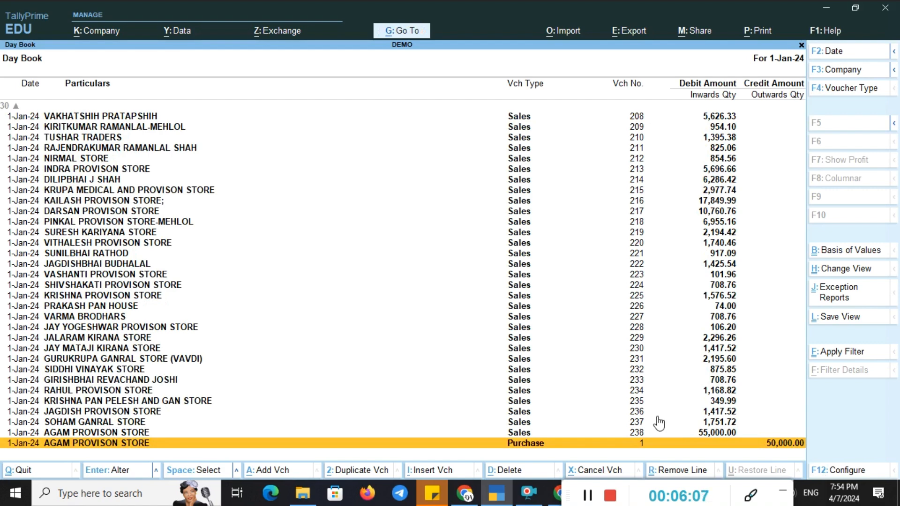
{"action": "key", "text": "ctrl"}
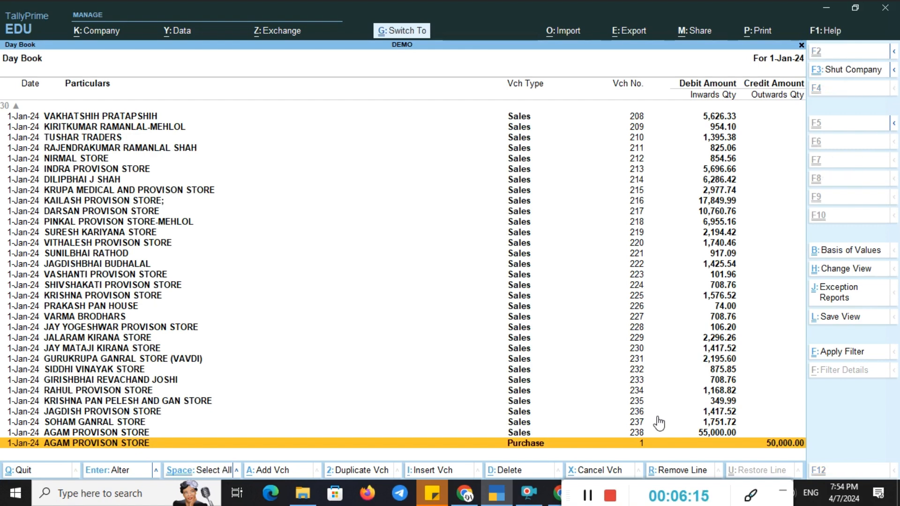
{"action": "key", "text": "ctrl+Home"}
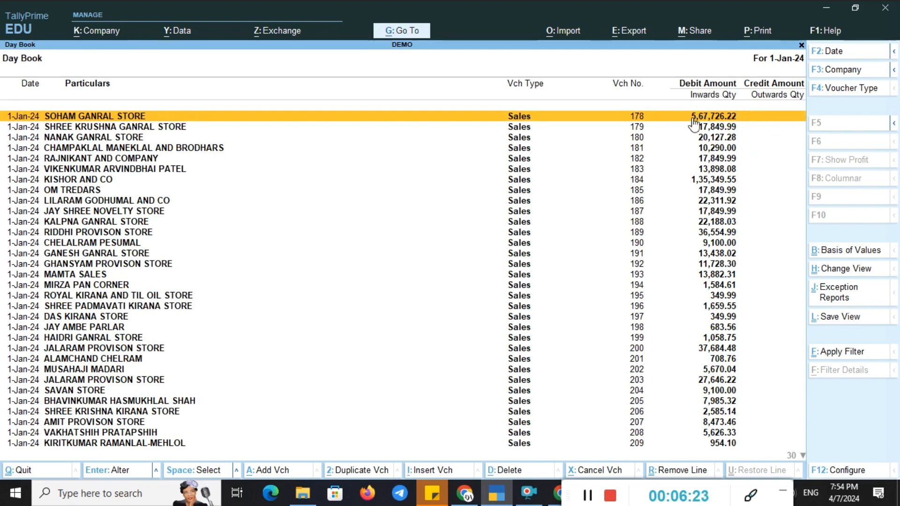
{"action": "key", "text": "ctrl"}
{"action": "key", "text": "ctrl"}
{"action": "key", "text": "ctrl+End"}
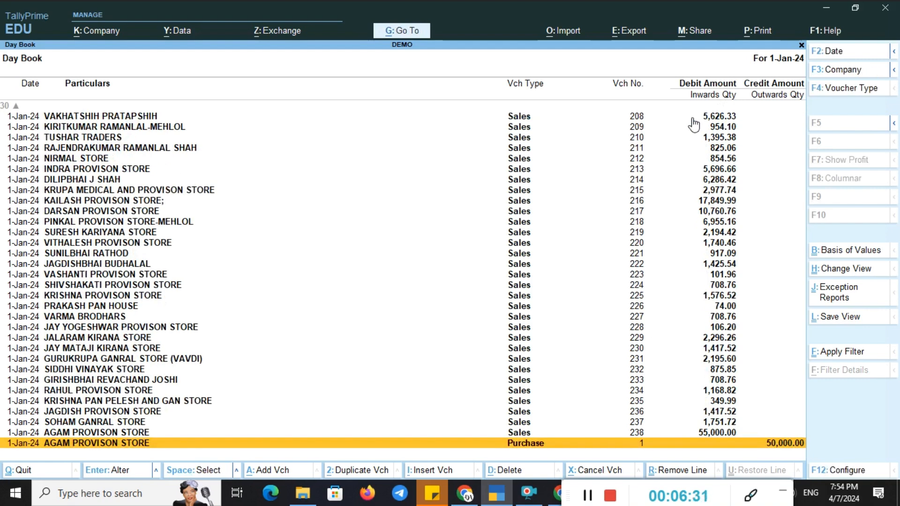
{"action": "key", "text": "ctrl"}
{"action": "key", "text": "ctrl+Home"}
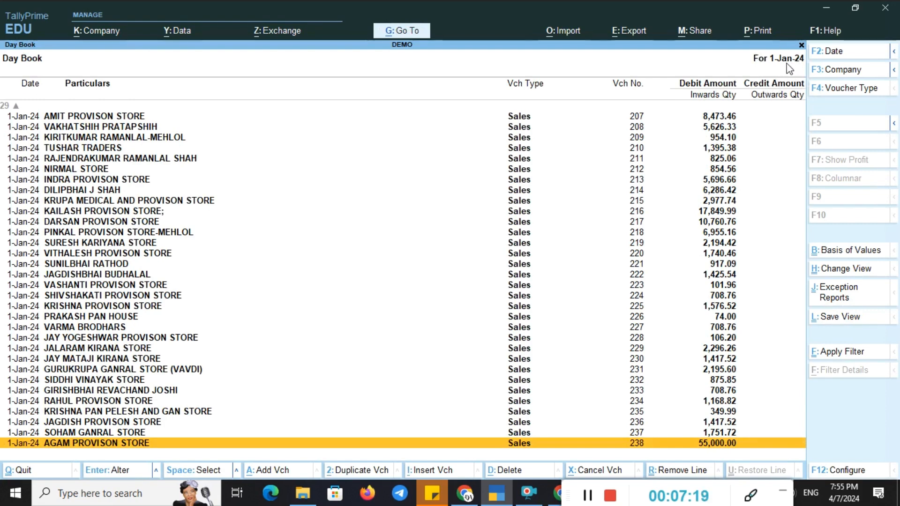
- Set the Day Book period from 1-1-2024 to 31-1-2024 and go to the last entry of that period
{"action": "key", "text": "alt+F2"}
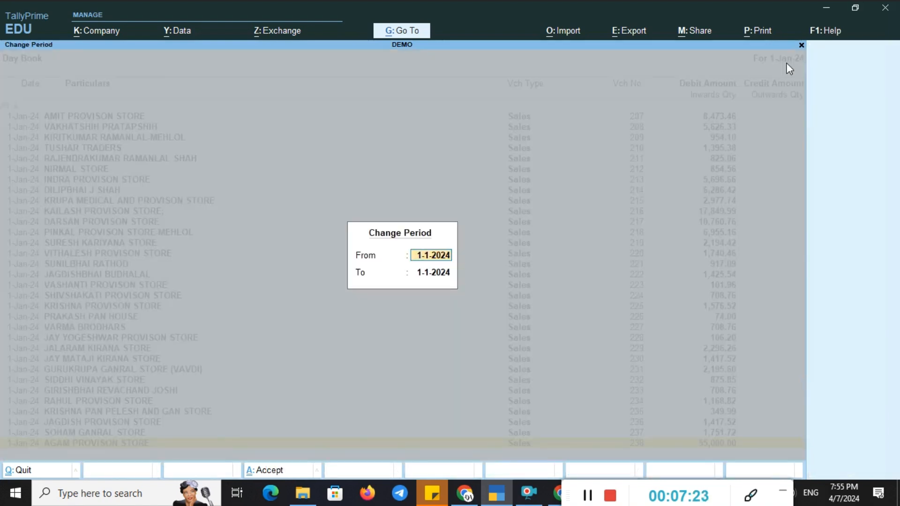
{"action": "key", "text": "Return"}
{"action": "type", "text": "3"}
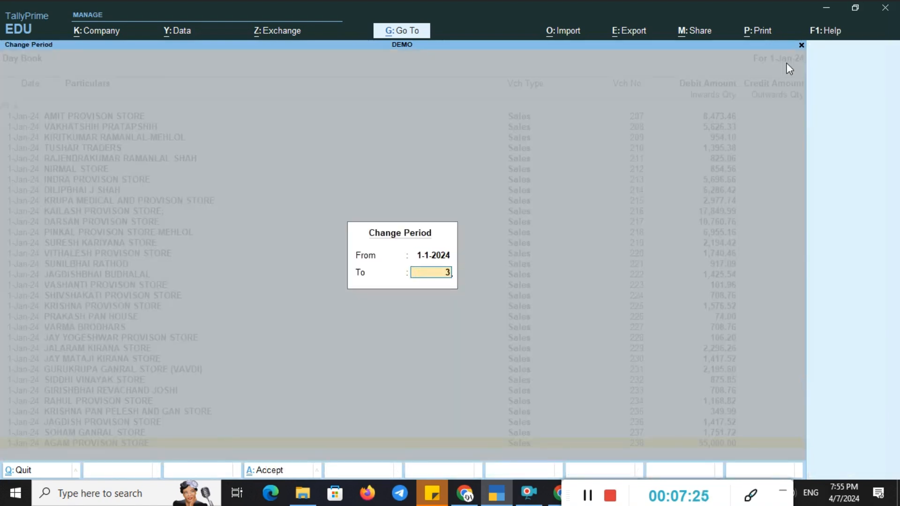
{"action": "type", "text": "1.1.2024"}
{"action": "key", "text": "Return"}
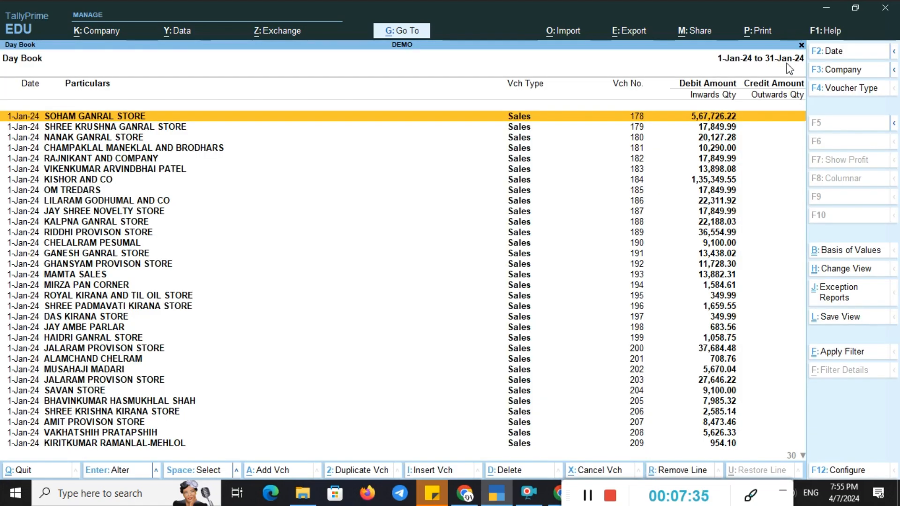
{"action": "key", "text": "End"}
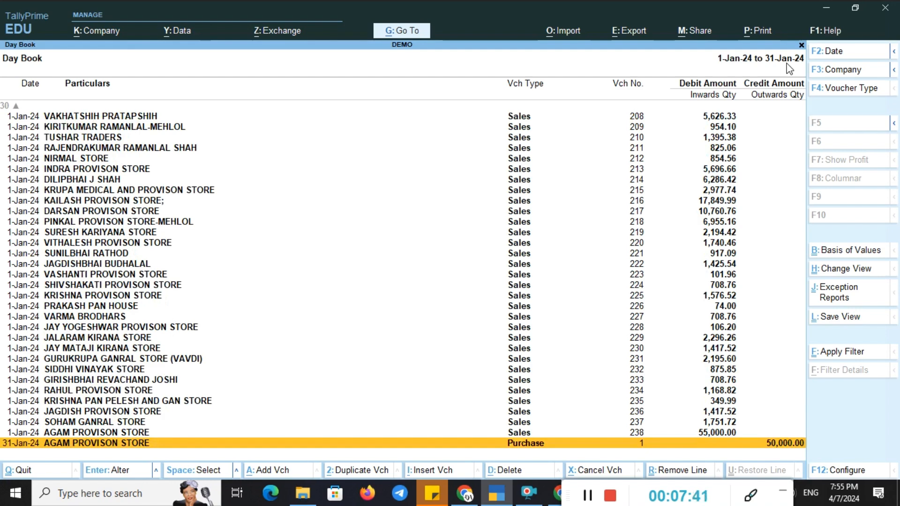
- Set the Day Book period again using the month name "jan" for both the From and To dates
{"action": "key", "text": "alt+F2"}
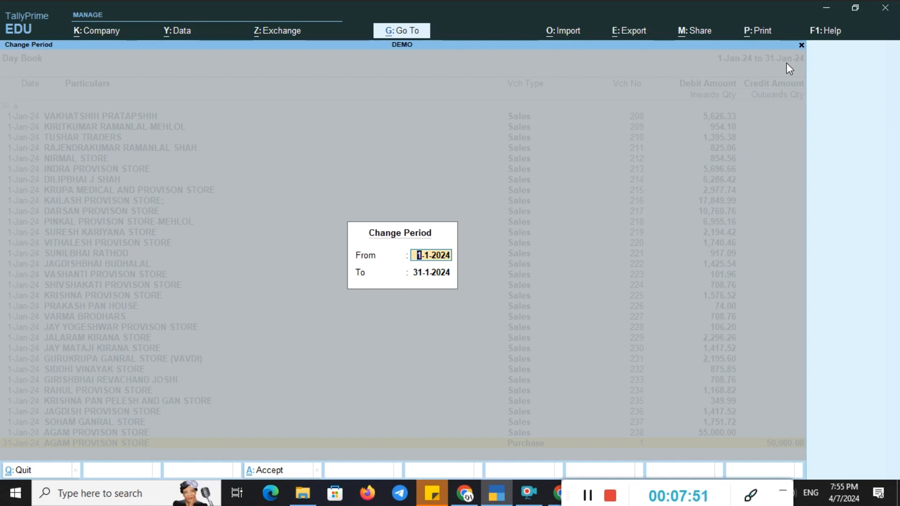
{"action": "key", "text": "BackSpace"}
{"action": "type", "text": "jan"}
{"action": "key", "text": "Return"}
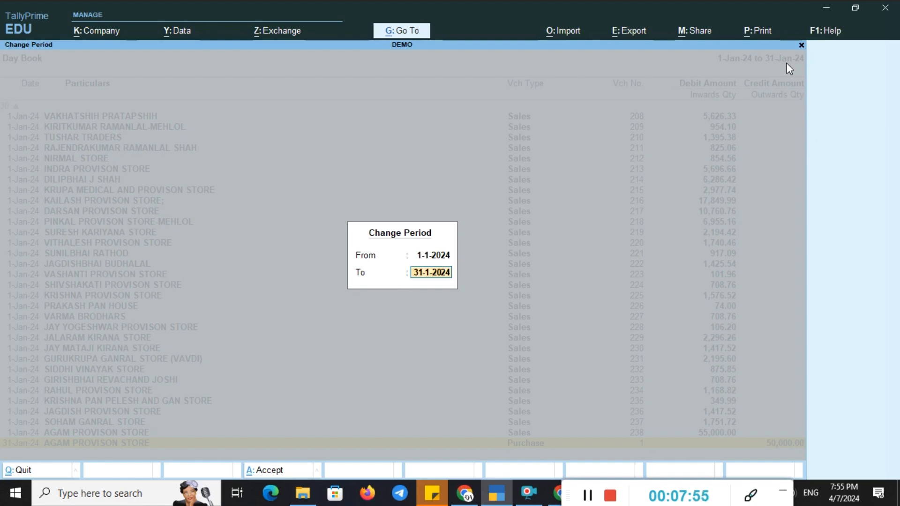
{"action": "type", "text": "jan"}
{"action": "key", "text": "Return"}
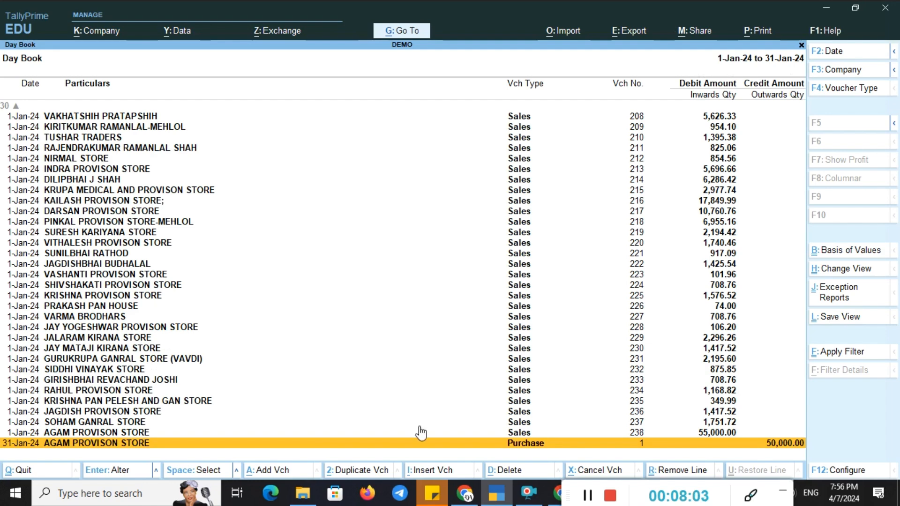
{"action": "left_click", "coordinate": [749, 496]}
{"action": "left_click_drag", "start_coordinate": [748, 499], "coordinate": [551, 501]}
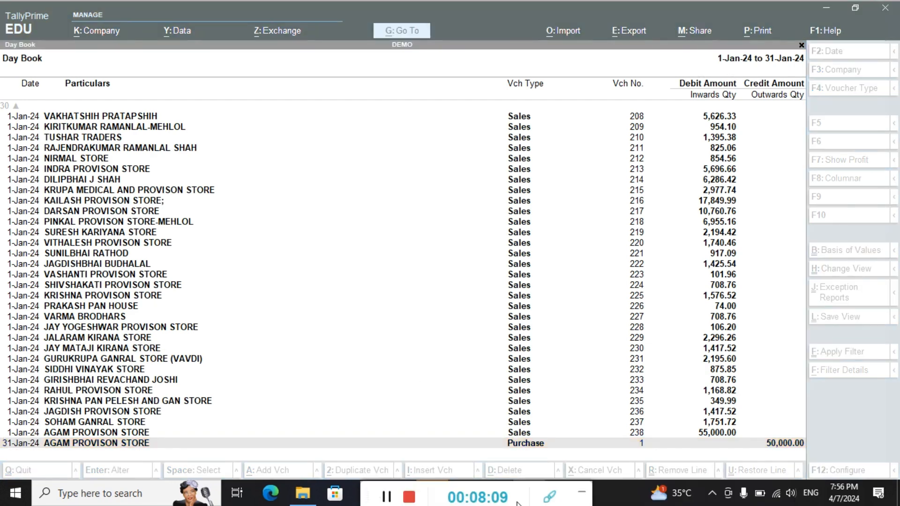
{"action": "left_click", "coordinate": [549, 498]}
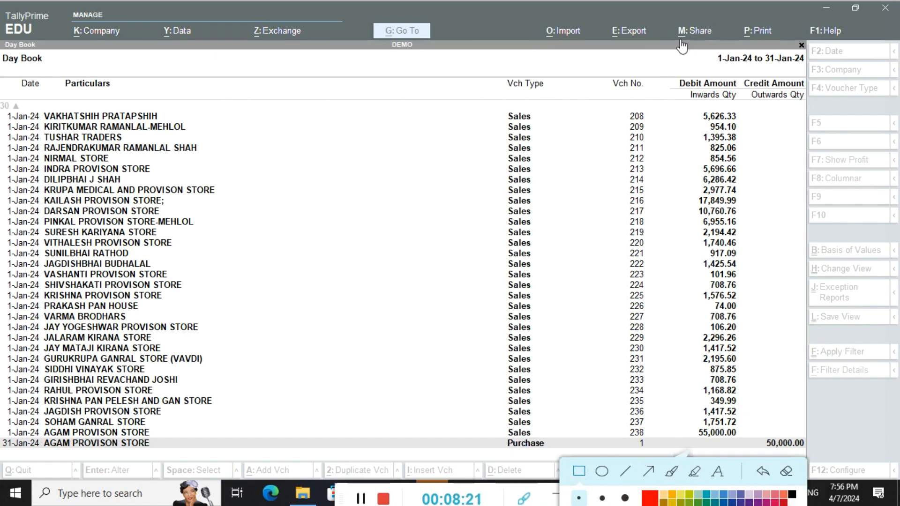
{"action": "mouse_move", "coordinate": [679, 38]}
{"action": "left_mouse_down"}
{"action": "mouse_move", "coordinate": [829, 87]}
{"action": "mouse_move", "coordinate": [828, 74]}
{"action": "left_mouse_up"}
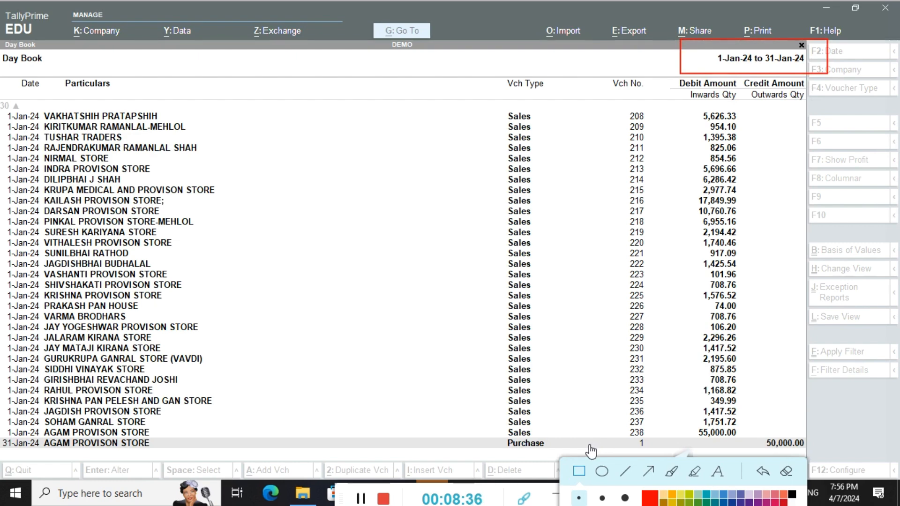
{"action": "left_click", "coordinate": [785, 474]}
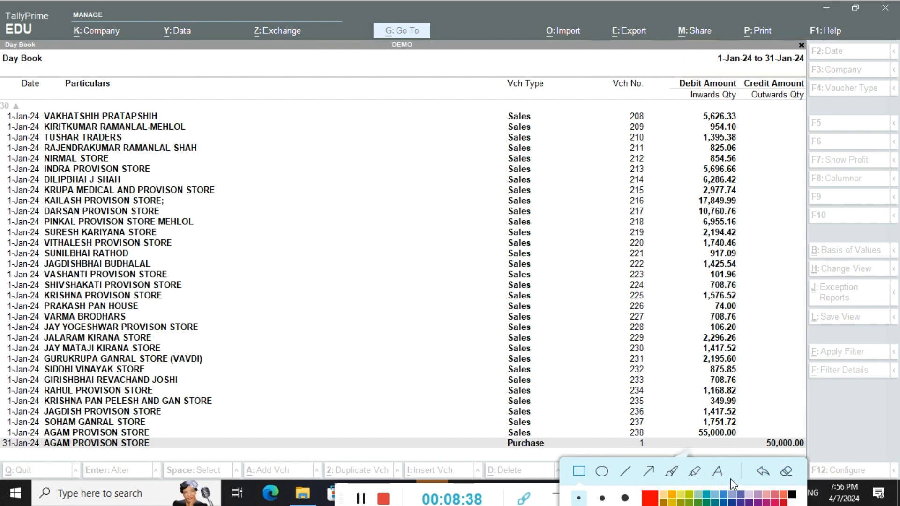
{"action": "left_click", "coordinate": [524, 499]}
- Set the Day Book period using the month name "feb" for both the From and To dates
{"action": "left_click", "coordinate": [548, 402]}
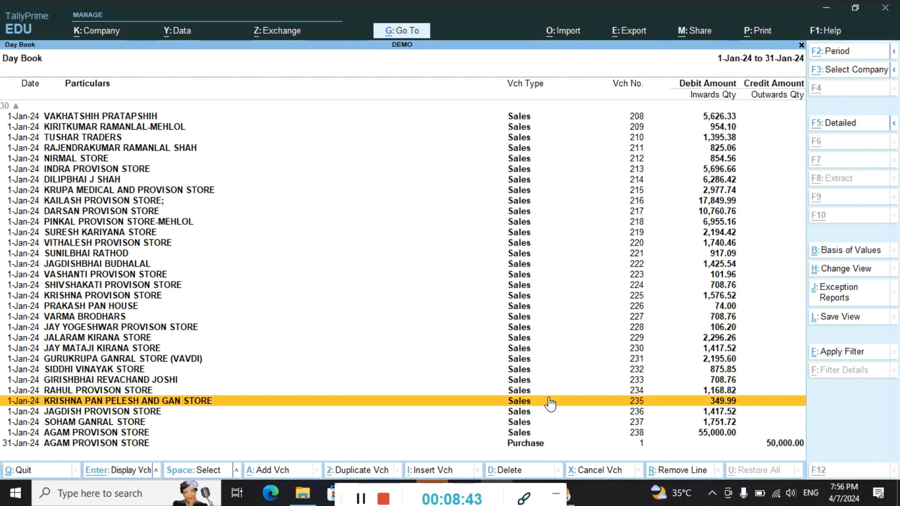
{"action": "key", "text": "alt+F2"}
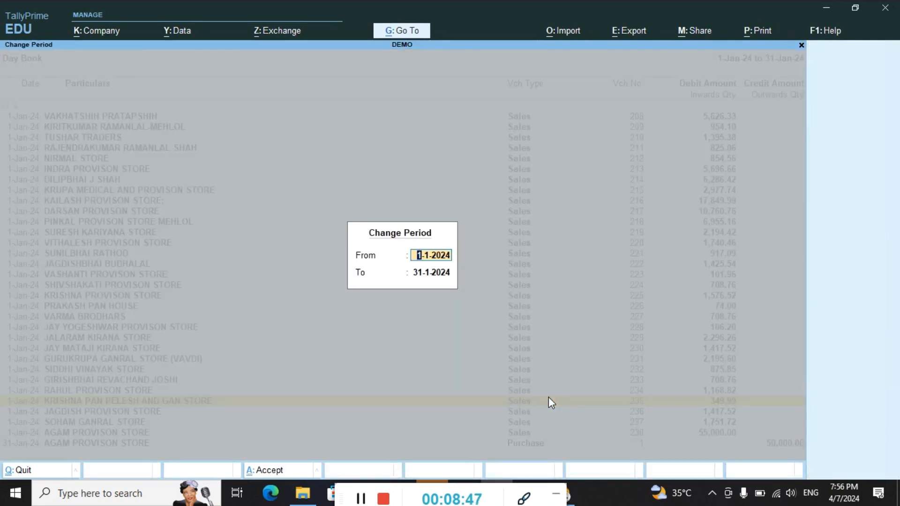
{"action": "type", "text": "feb,"}
{"action": "key", "text": "Return"}
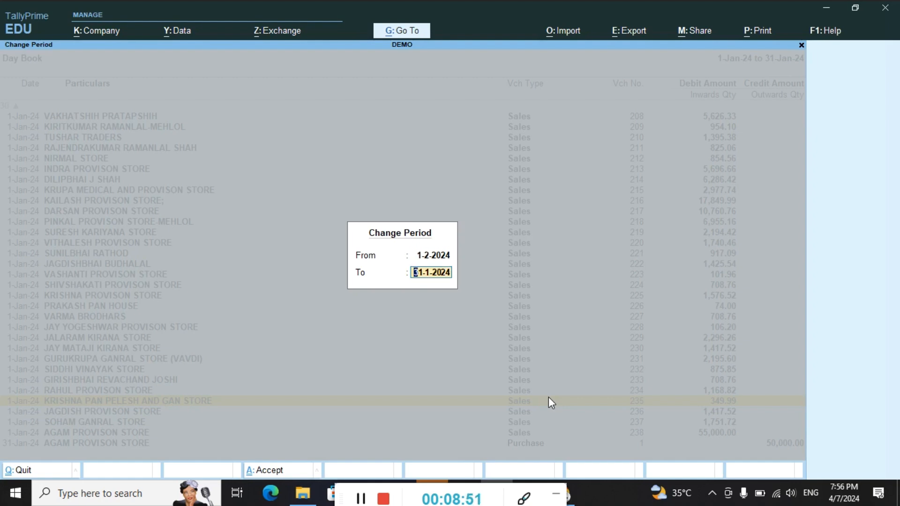
{"action": "type", "text": "feb,"}
{"action": "key", "text": "Return"}
{"action": "left_click_drag", "start_coordinate": [483, 501], "coordinate": [429, 480]}
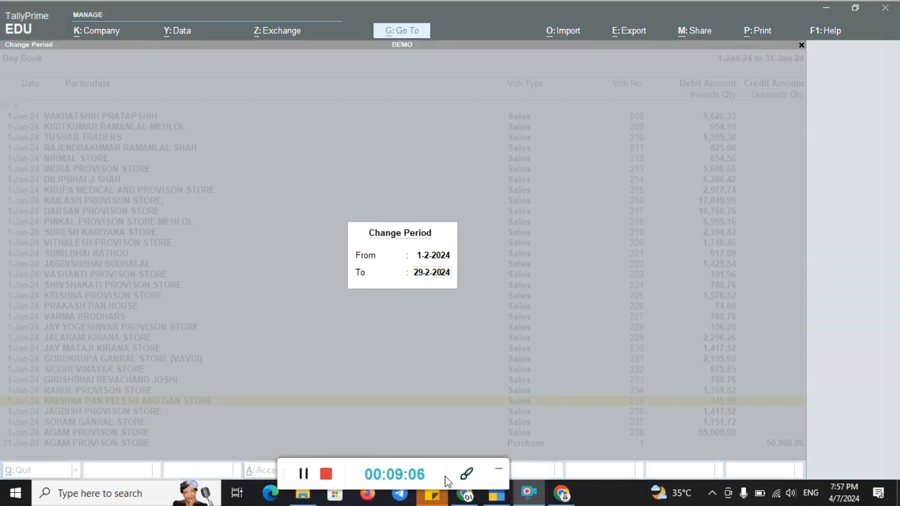
{"action": "left_click", "coordinate": [467, 478]}
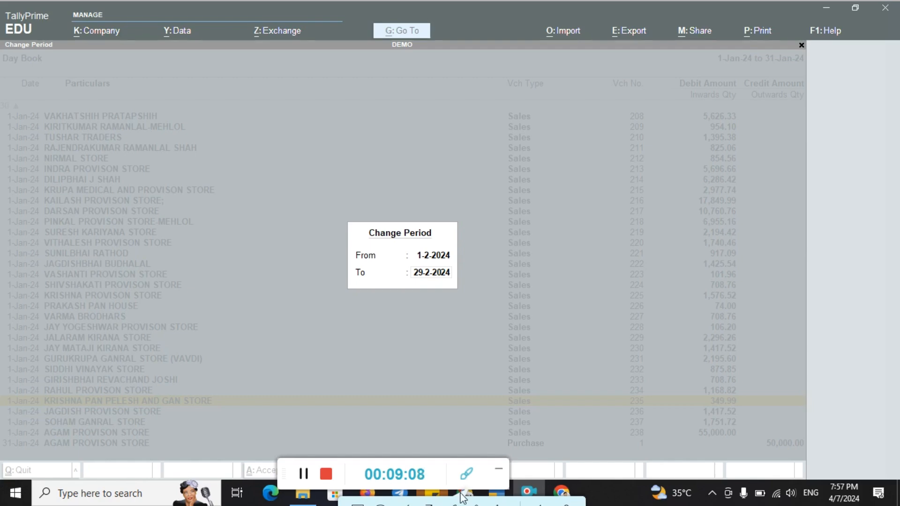
{"action": "left_click_drag", "start_coordinate": [631, 470], "coordinate": [668, 479]}
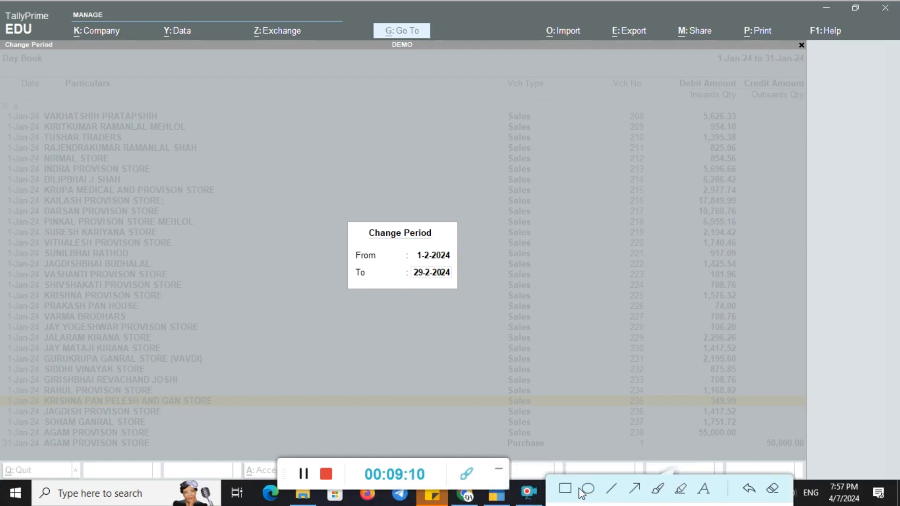
{"action": "left_click", "coordinate": [564, 489]}
{"action": "left_click_drag", "start_coordinate": [308, 202], "coordinate": [511, 331]}
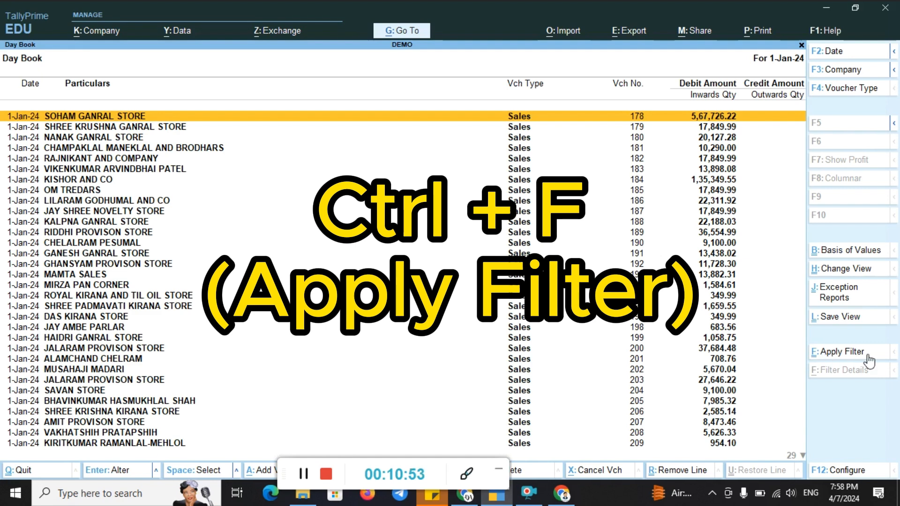
{"action": "left_click", "coordinate": [466, 476]}
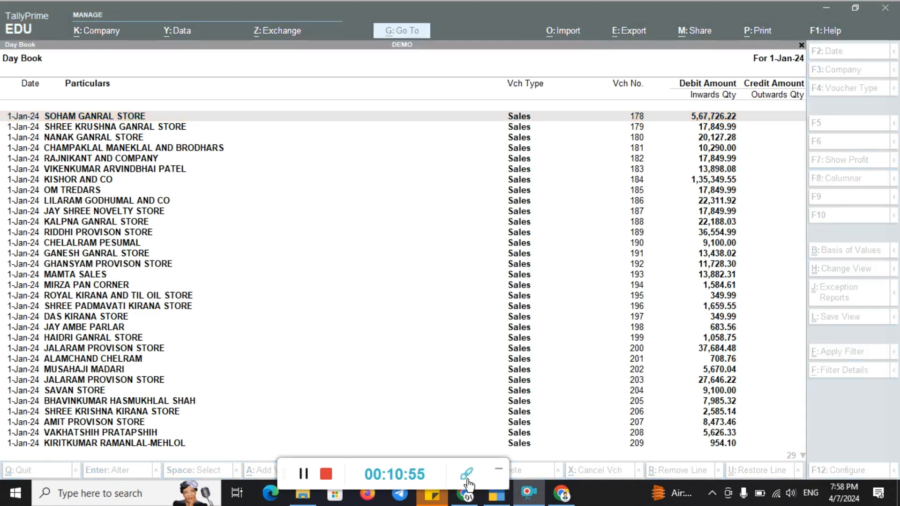
{"action": "mouse_move", "coordinate": [792, 332]}
{"action": "left_mouse_down"}
{"action": "mouse_move", "coordinate": [876, 368]}
{"action": "mouse_move", "coordinate": [898, 373]}
{"action": "mouse_move", "coordinate": [898, 365]}
{"action": "left_mouse_up"}
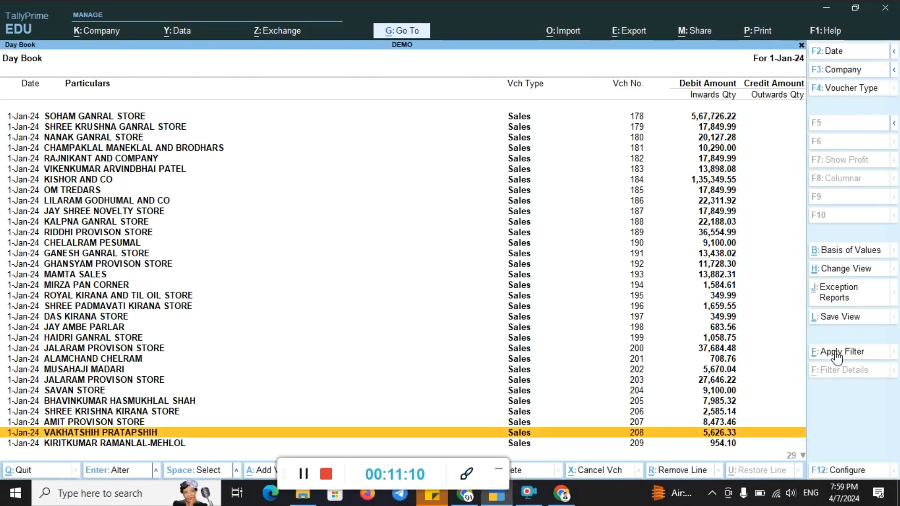
- Start an advanced filter on the Day Book and choose Ledger Amount as the voucher field to filter by
{"action": "left_click", "coordinate": [837, 355]}
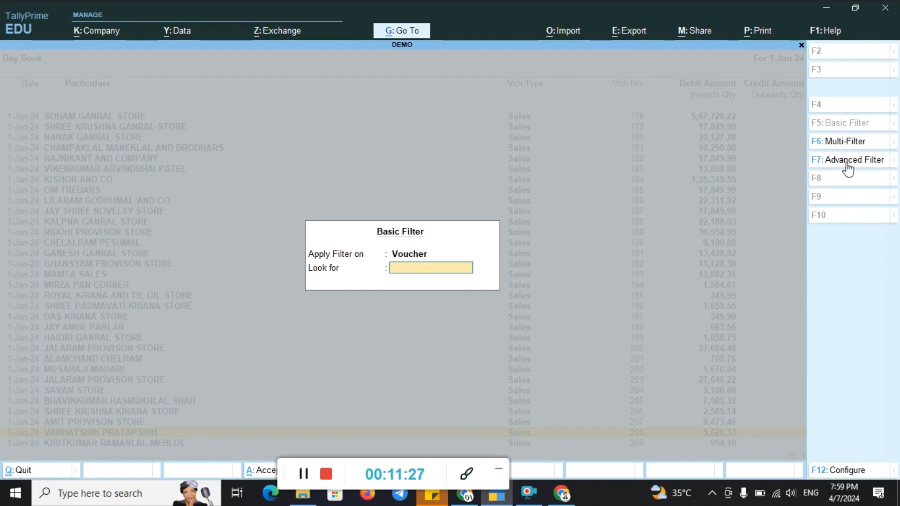
{"action": "left_click", "coordinate": [848, 164]}
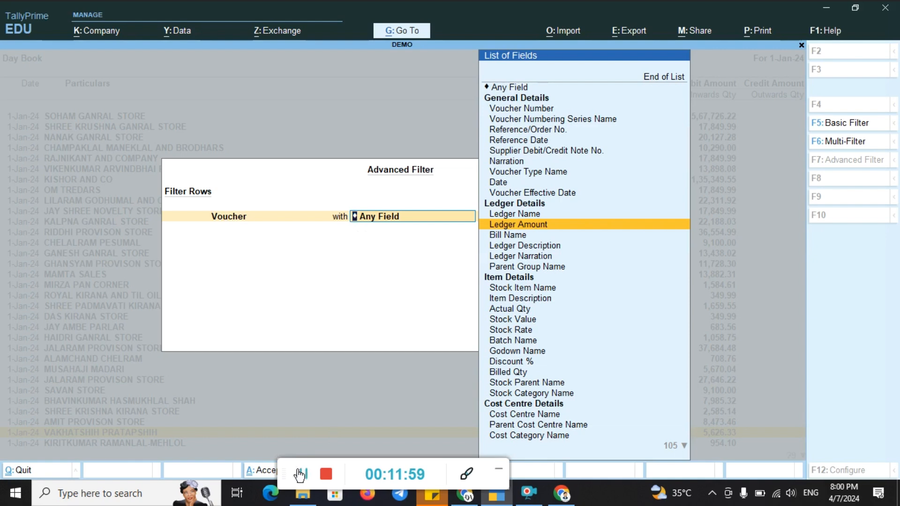
{"action": "left_click_drag", "start_coordinate": [284, 471], "coordinate": [281, 496]}
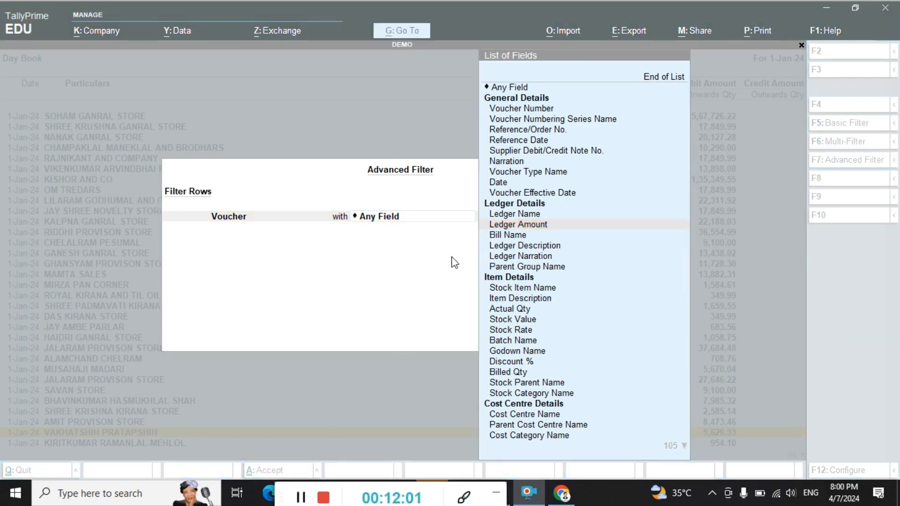
{"action": "left_click", "coordinate": [573, 225]}
{"action": "left_click", "coordinate": [573, 225]}
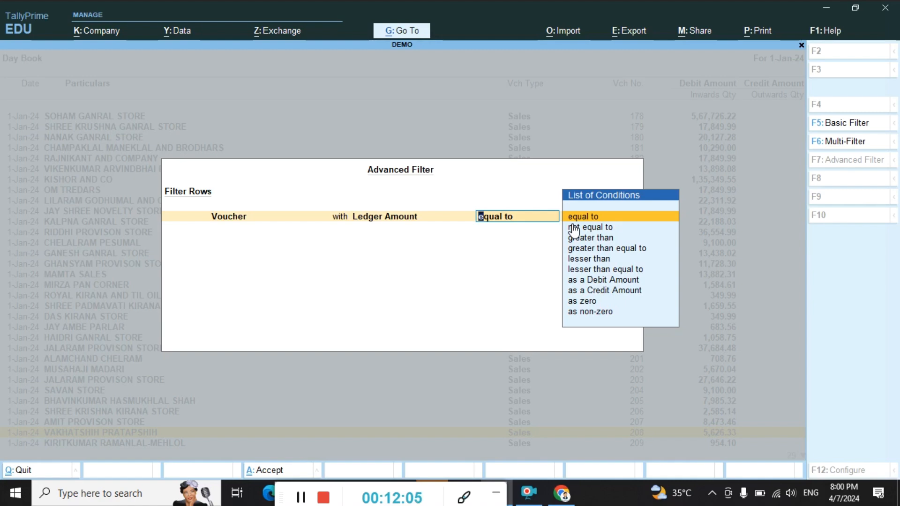
- Set the filter condition to greater than 10000 and apply it without adding further conditions
{"action": "key", "text": "Down"}
{"action": "key", "text": "Down"}
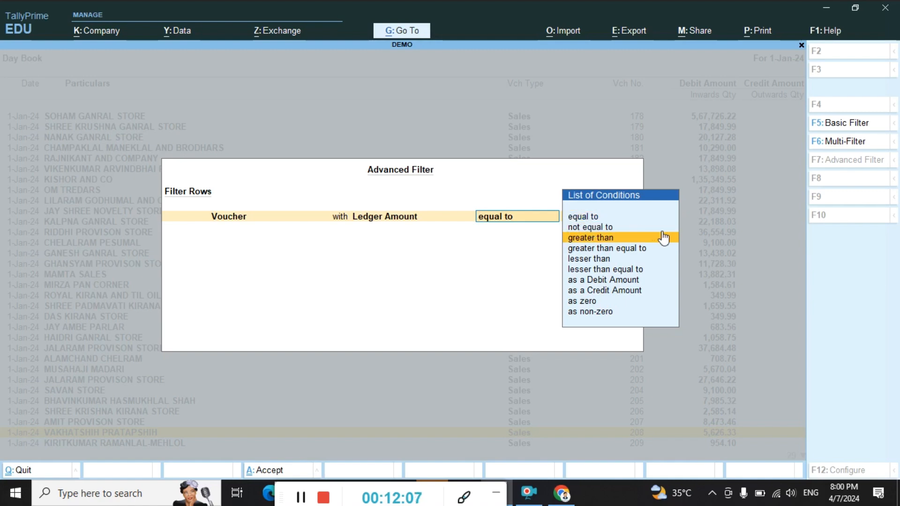
{"action": "key", "text": "Return"}
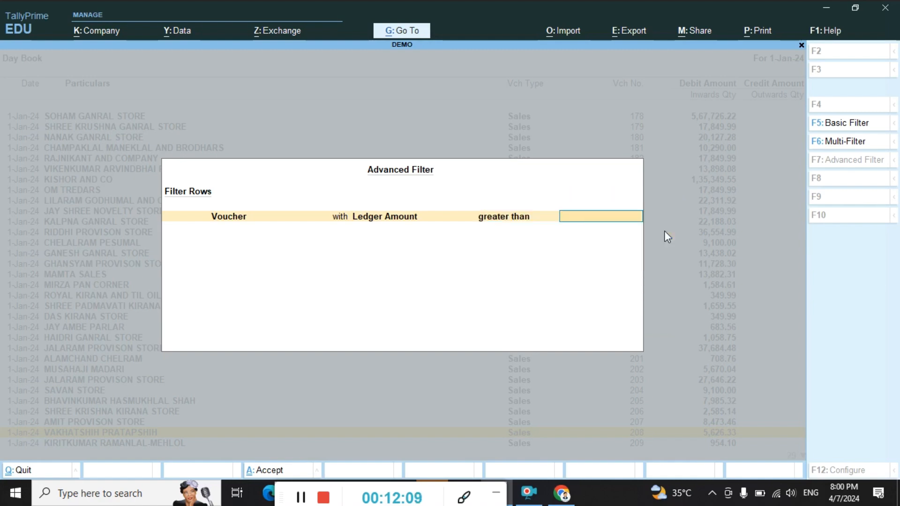
{"action": "type", "text": "100"}
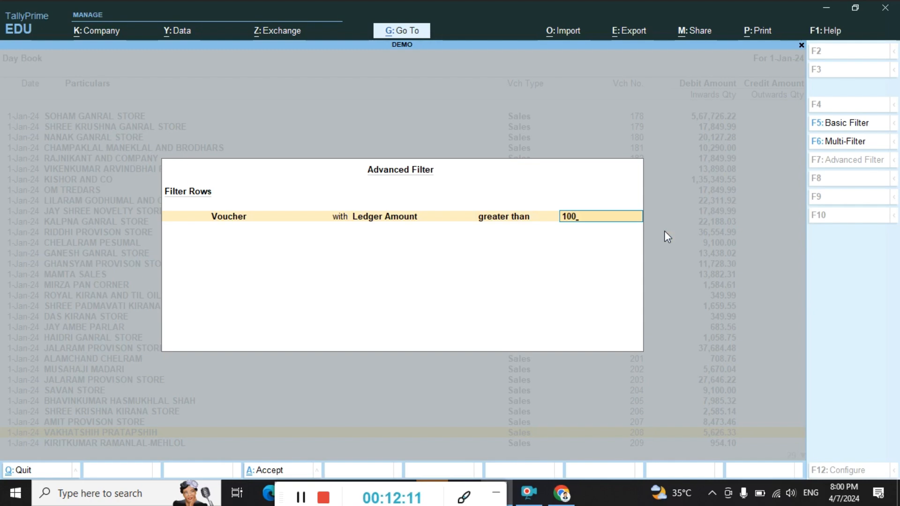
{"action": "type", "text": "00"}
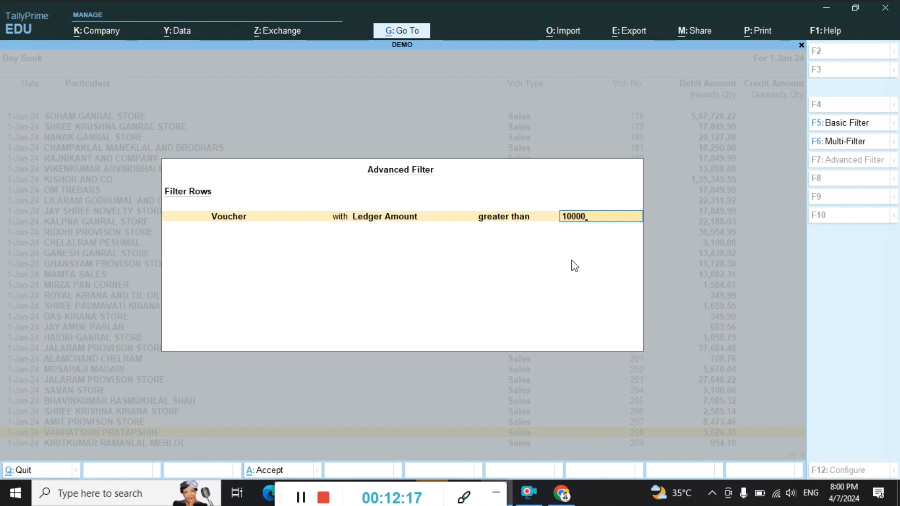
{"action": "key", "text": "Return"}
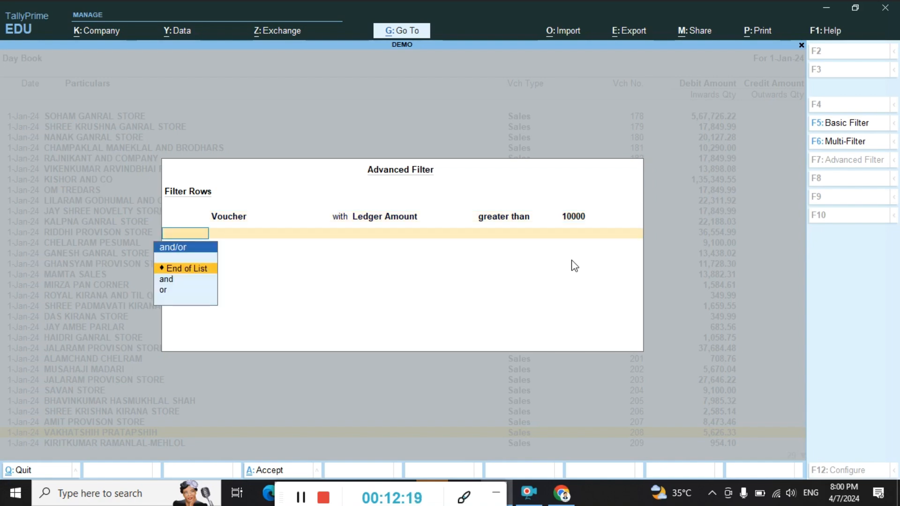
{"action": "key", "text": "Return"}
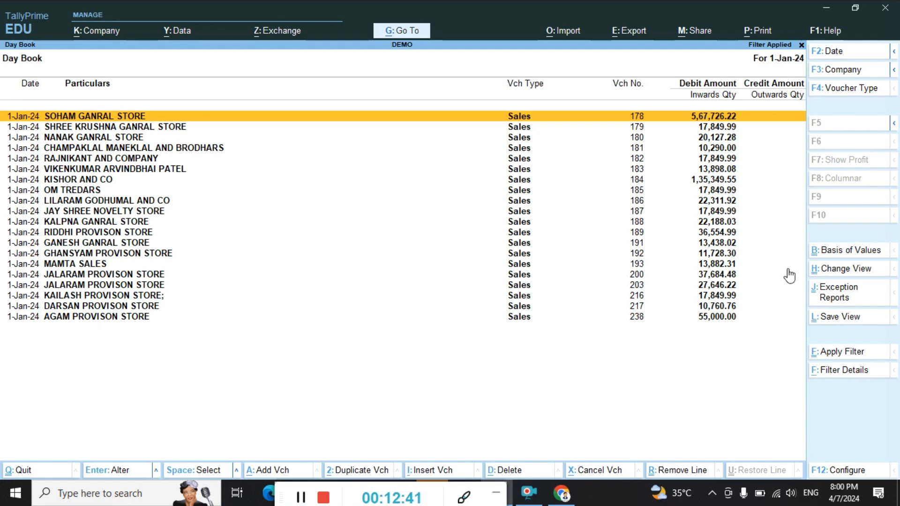
- Save the filtered Day Book view as "Greater Then 10000" without making it the default view
{"action": "left_click", "coordinate": [861, 321]}
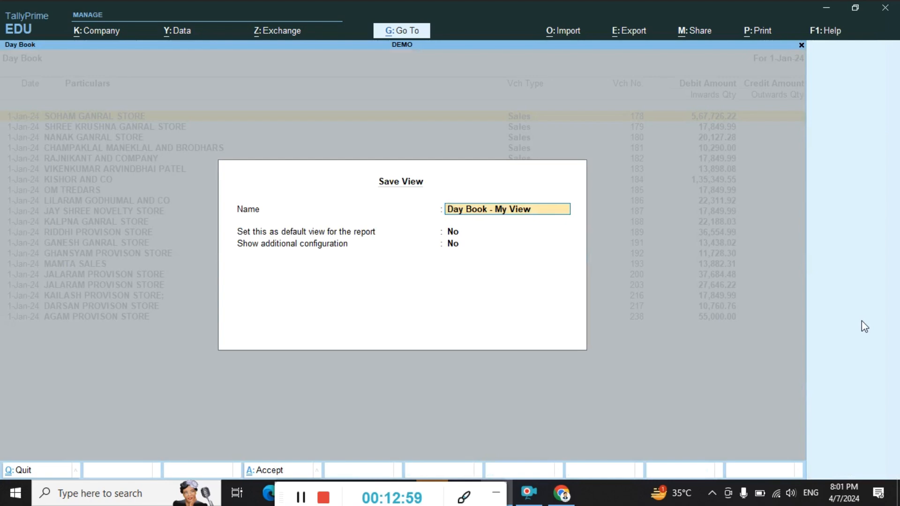
{"action": "type", "text": "Gr"}
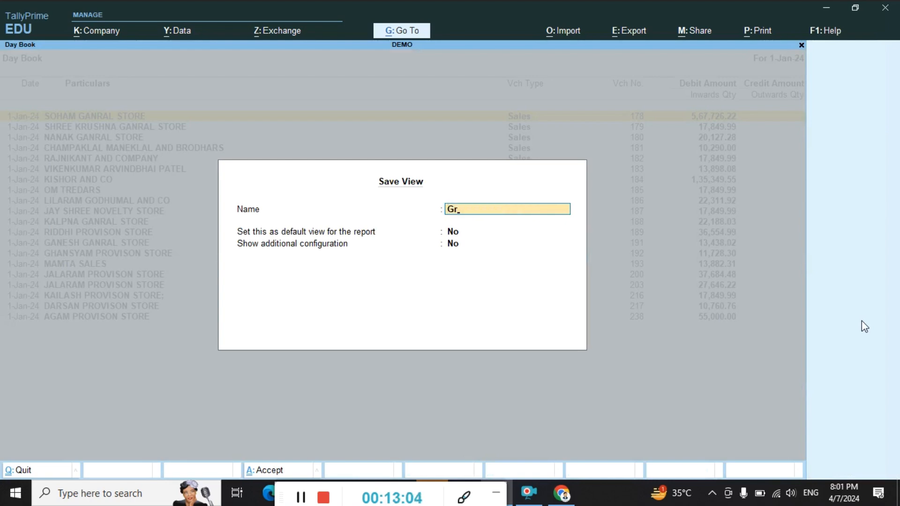
{"action": "type", "text": "eater Then"}
{"action": "type", "text": " 100"}
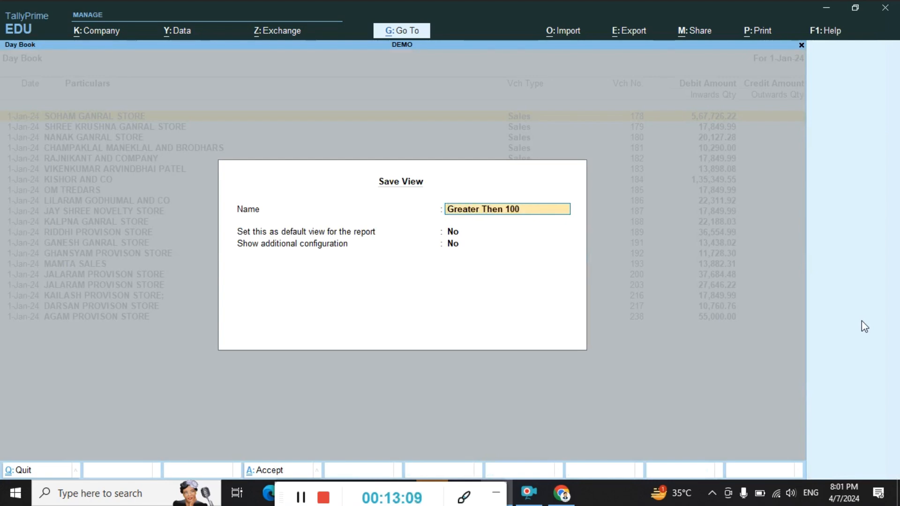
{"action": "type", "text": "00"}
{"action": "key", "text": "Return"}
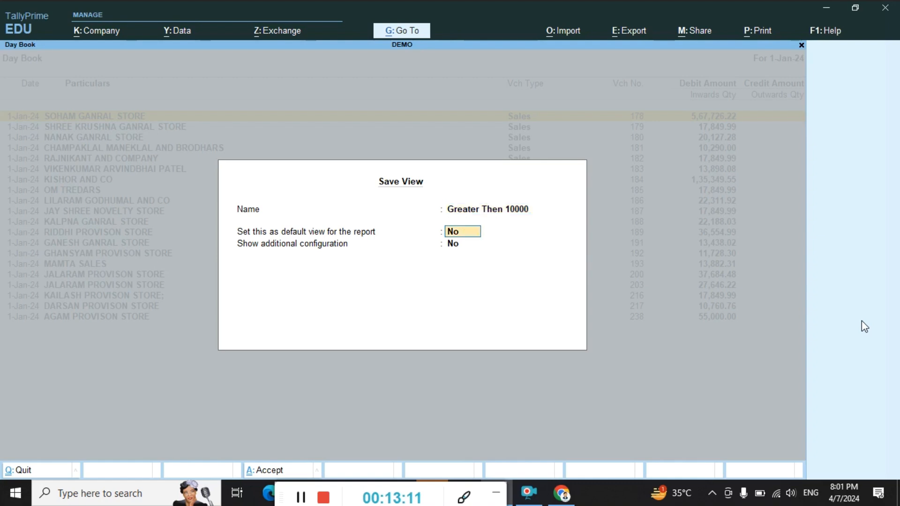
{"action": "key", "text": "ctrl+a"}
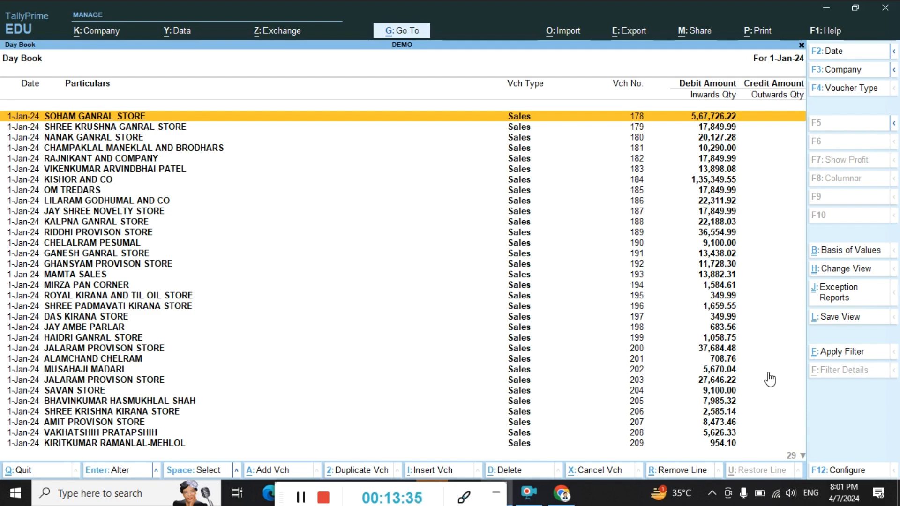
- Open sales voucher 178, quit back to the Display More Reports menu, and reopen the Day Book
{"action": "key", "text": "Return"}
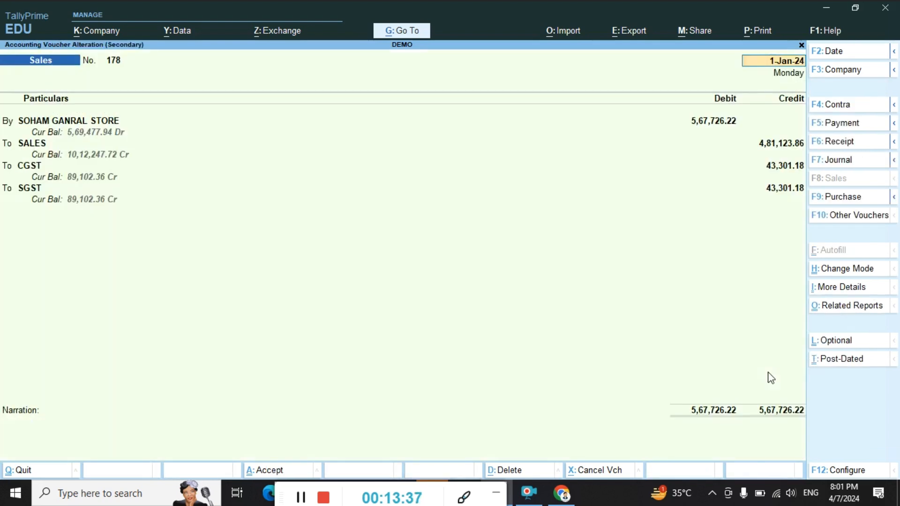
{"action": "key", "text": "ctrl"}
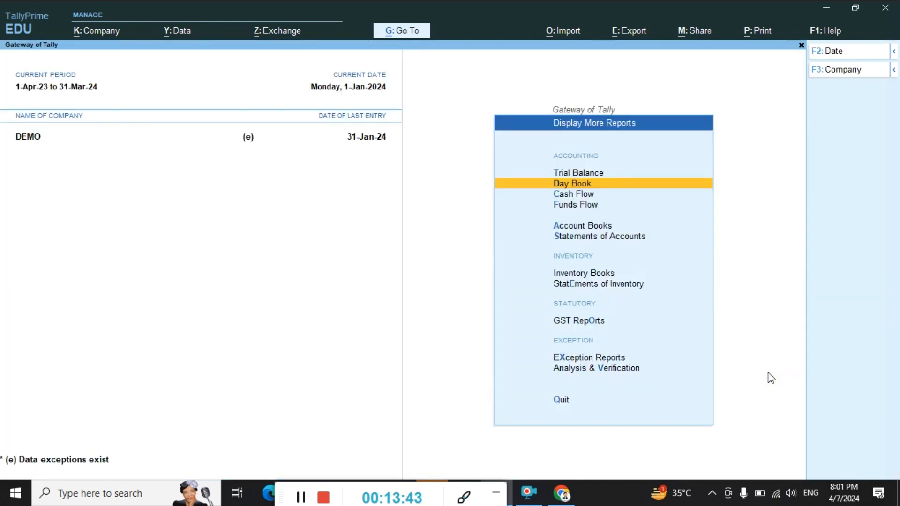
{"action": "key", "text": "Return"}
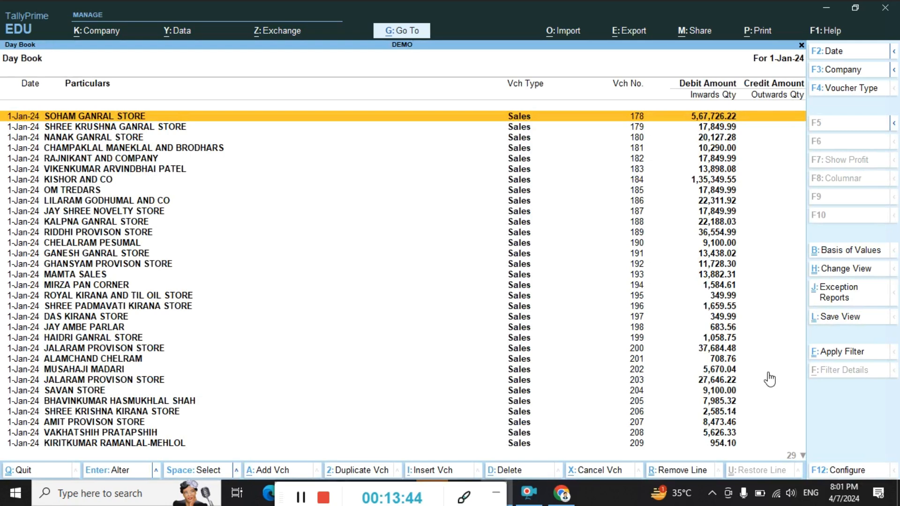
- Open sales voucher 178, move past its party ledger to the dispatch details, and quit the voucher without saving
{"action": "key", "text": "Return"}
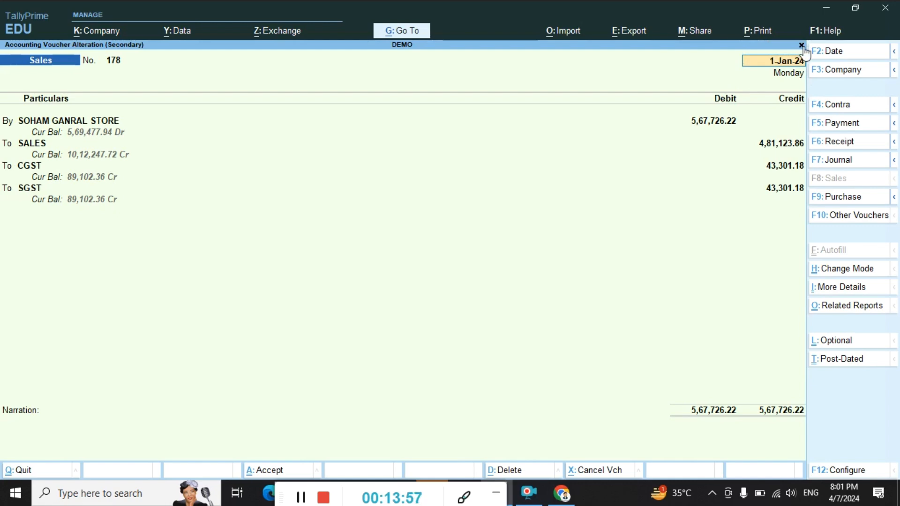
{"action": "key", "text": "Return"}
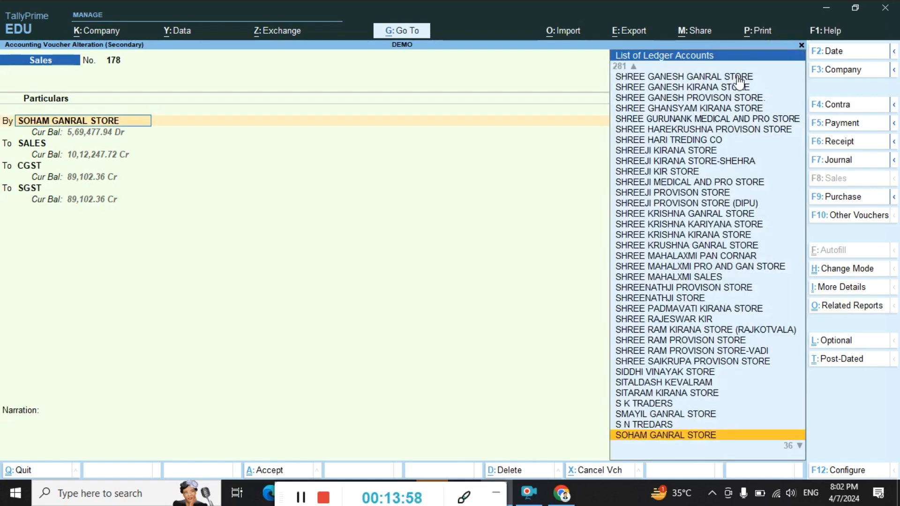
{"action": "key", "text": "Return"}
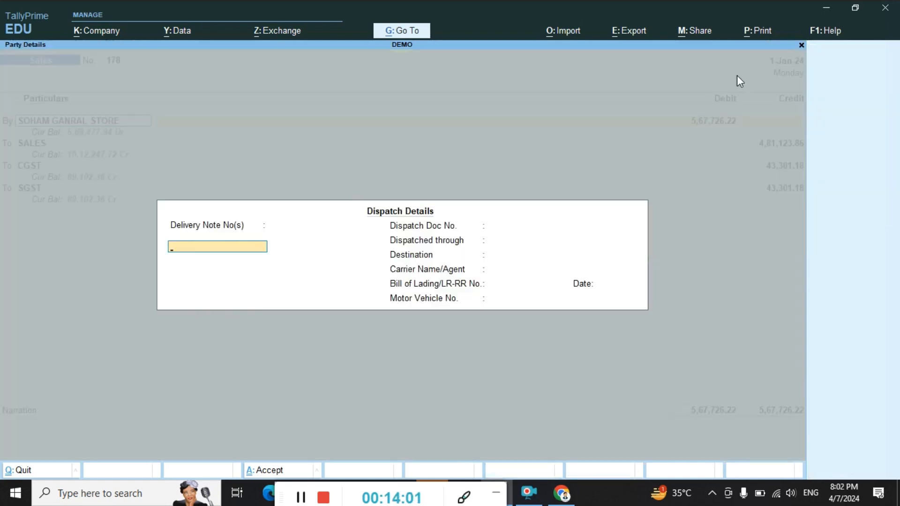
{"action": "key", "text": "Escape"}
{"action": "key", "text": "y"}
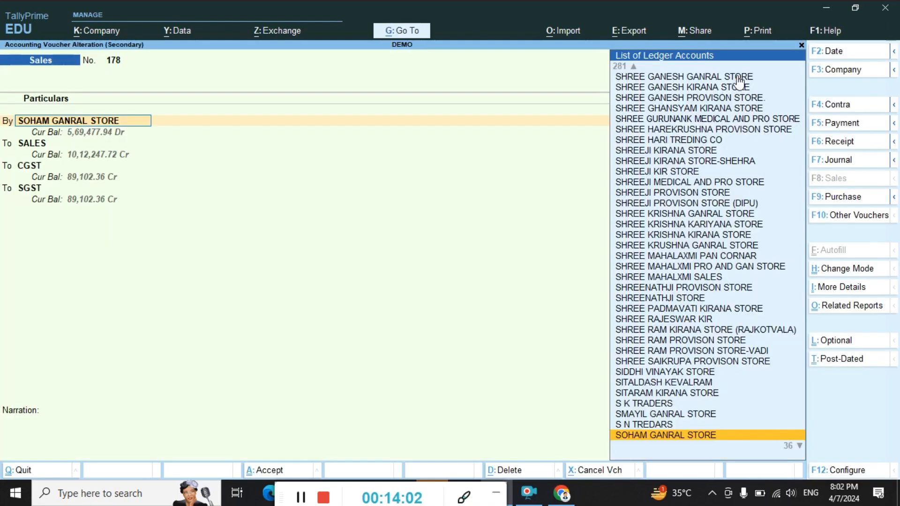
{"action": "key", "text": "Escape"}
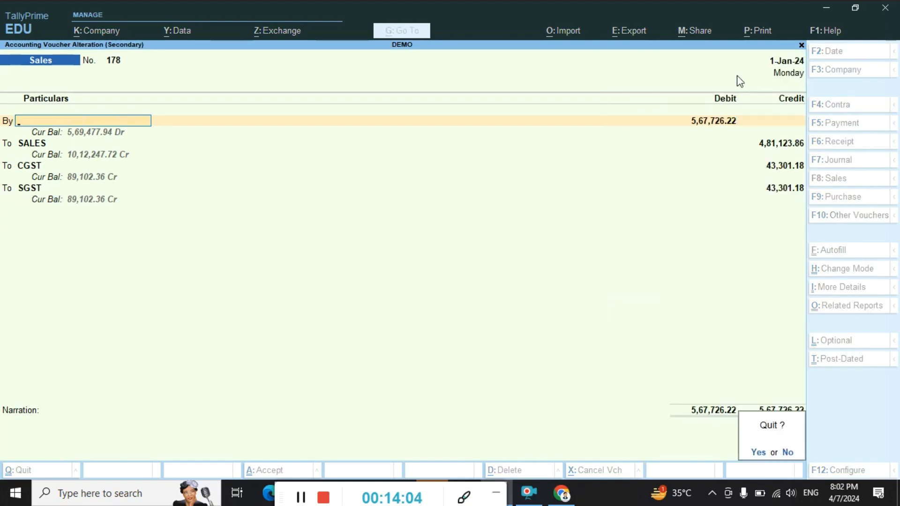
{"action": "key", "text": "y"}
- Quit and reopen sales voucher 178, passing through its party ledger, dispatch details and party details without changing them
{"action": "key", "text": "Return"}
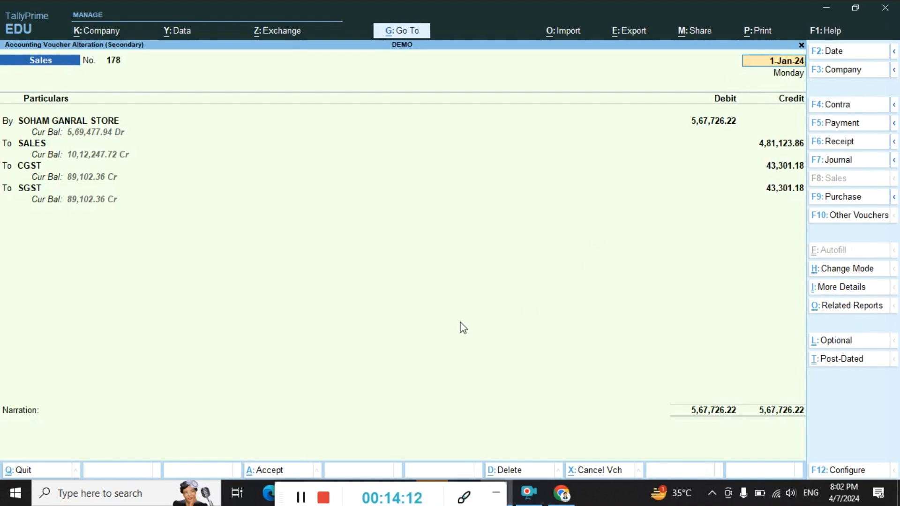
{"action": "key", "text": "Return"}
{"action": "key", "text": "Return"}
{"action": "key", "text": "Return"}
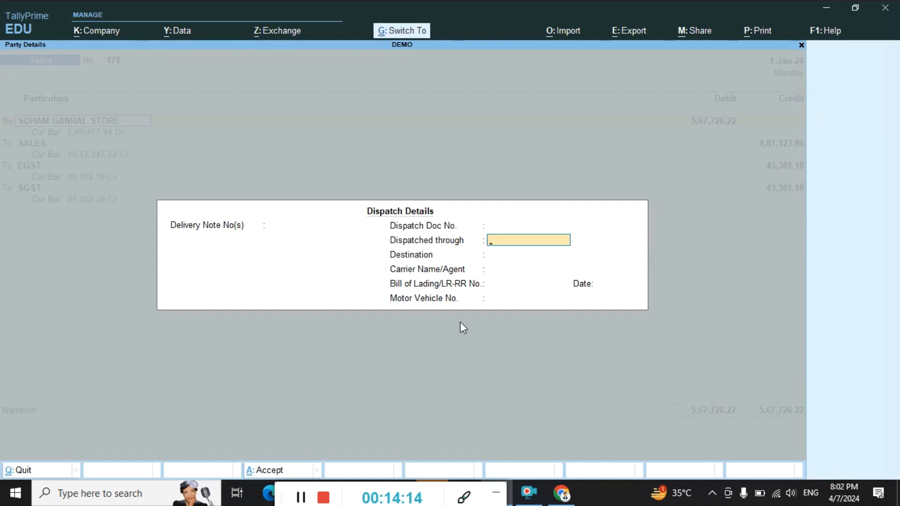
{"action": "key", "text": "ctrl+a"}
{"action": "key", "text": "Return"}
{"action": "key", "text": "ctrl+a"}
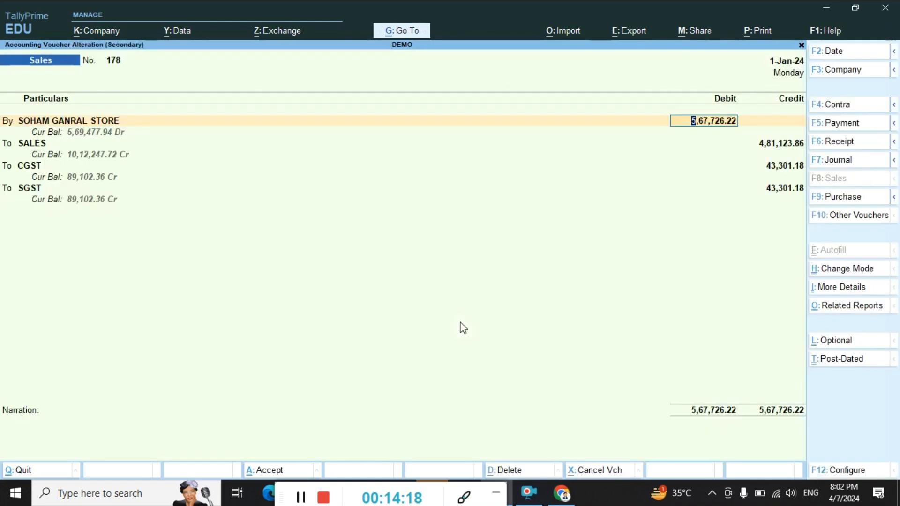
{"action": "key", "text": "Return"}
{"action": "key", "text": "Return"}
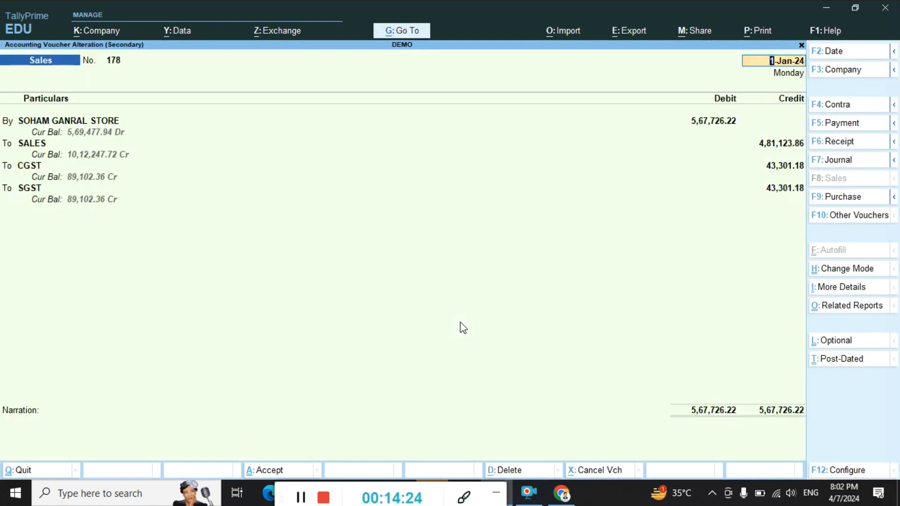
- Jump to the narration of sales voucher 178, enter "being goods sale to soham" and save the voucher
{"action": "key", "text": "ctrl+End"}
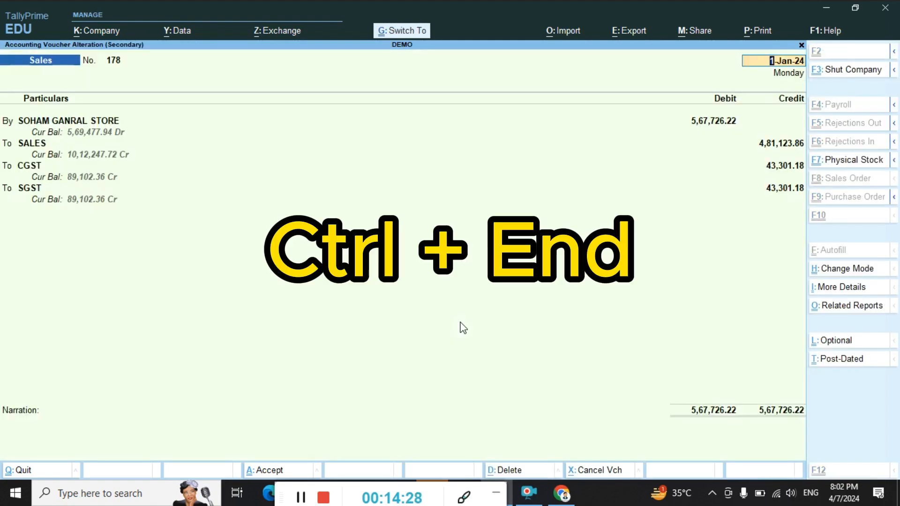
{"action": "key", "text": "ctrl+End"}
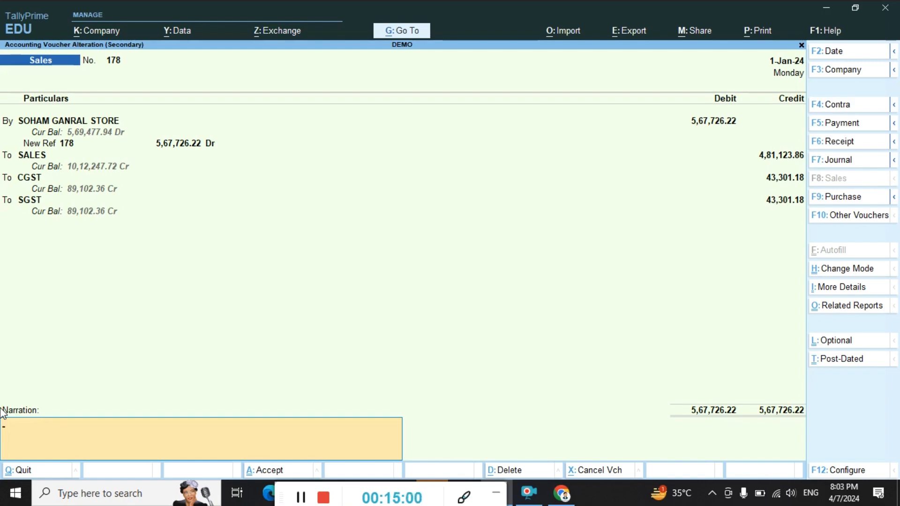
{"action": "type", "text": "eing goods sale to soham"}
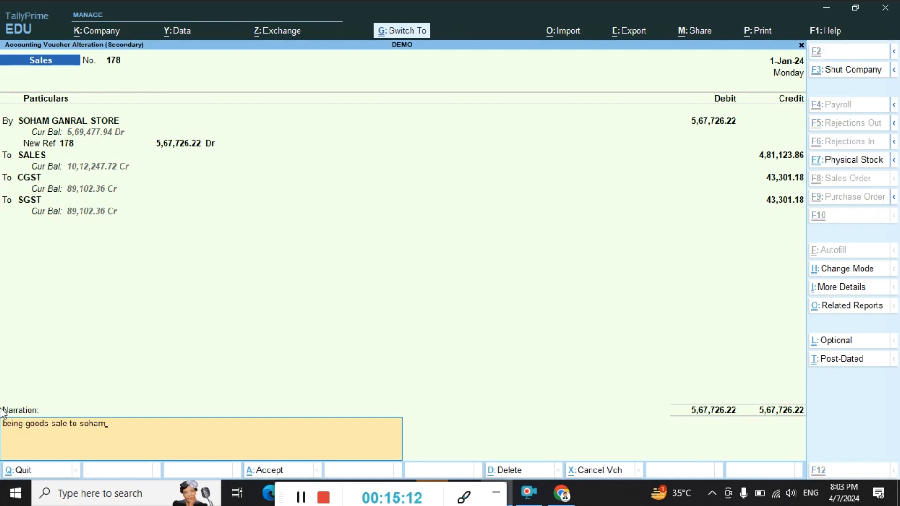
{"action": "key", "text": "ctrl+a"}
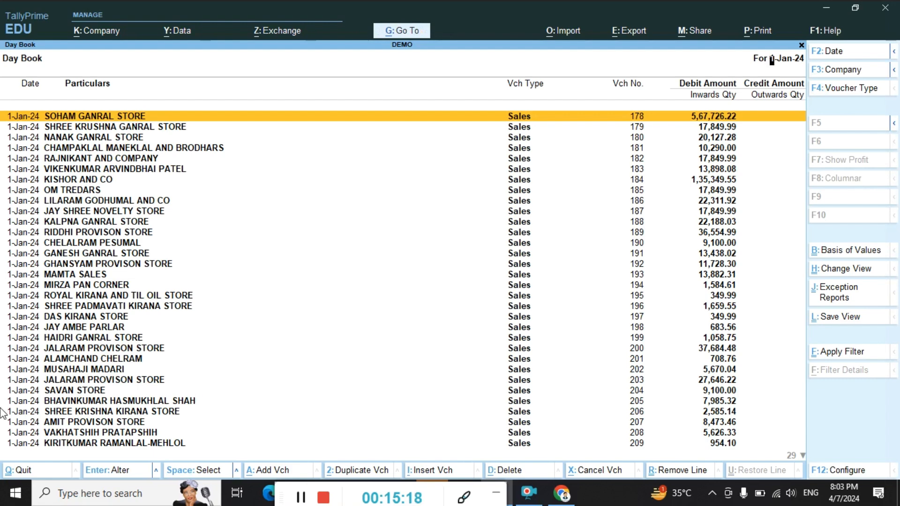
- Reopen sales voucher 178, jump to its narration and go back to the voucher date
{"action": "key", "text": "Return"}
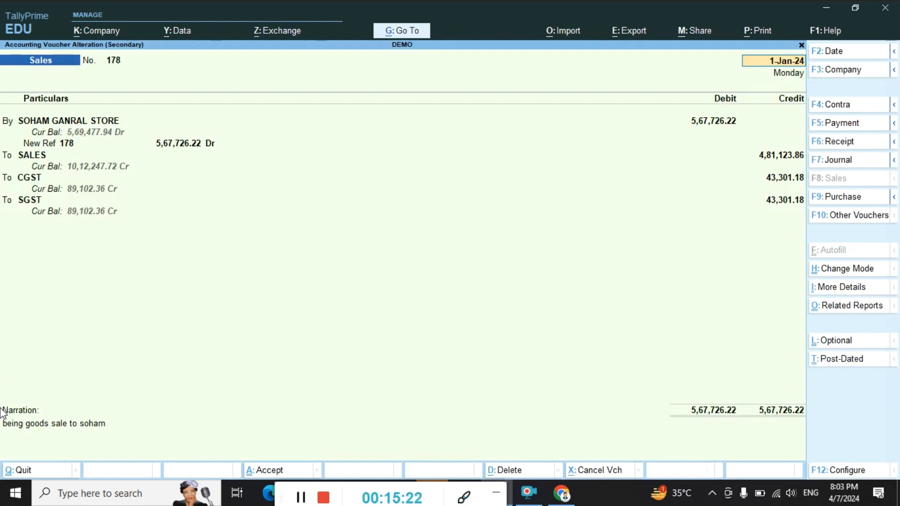
{"action": "key", "text": "ctrl+End"}
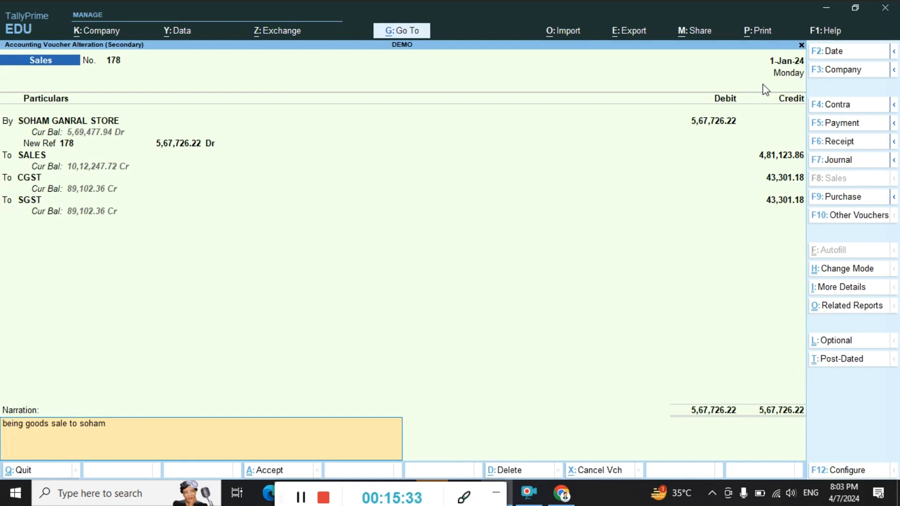
{"action": "key", "text": "ctrl+Home"}
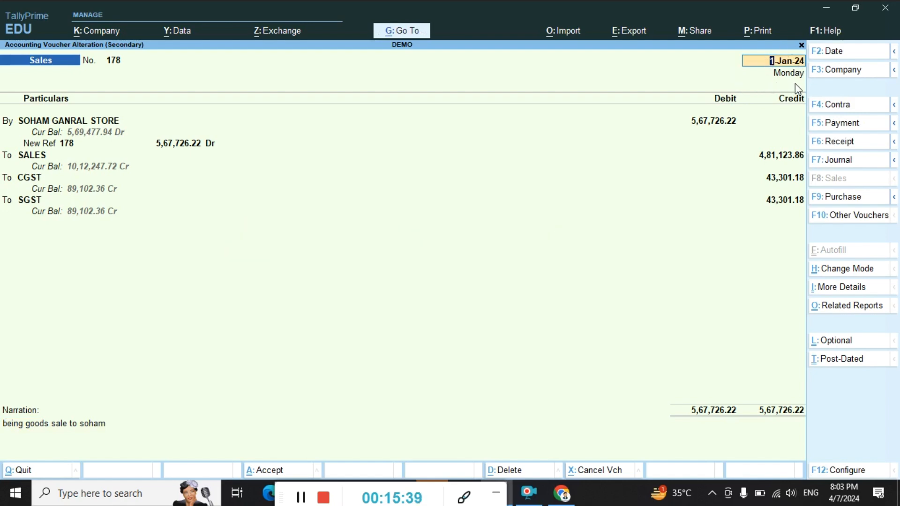
- Change the voucher date to 31-Jan-24, accept the dispatch and party details, and quit the voucher without saving
{"action": "type", "text": "31"}
{"action": "key", "text": "Return"}
{"action": "key", "text": "Return"}
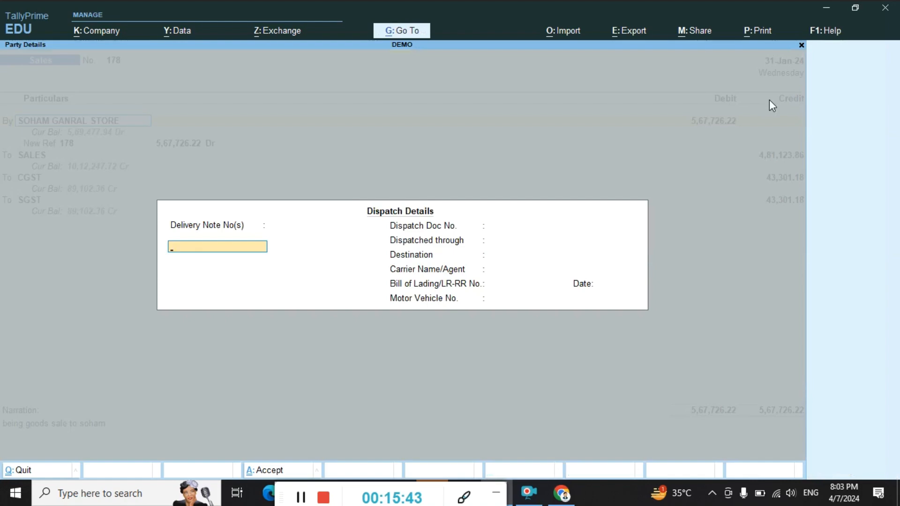
{"action": "key", "text": "ctrl+a"}
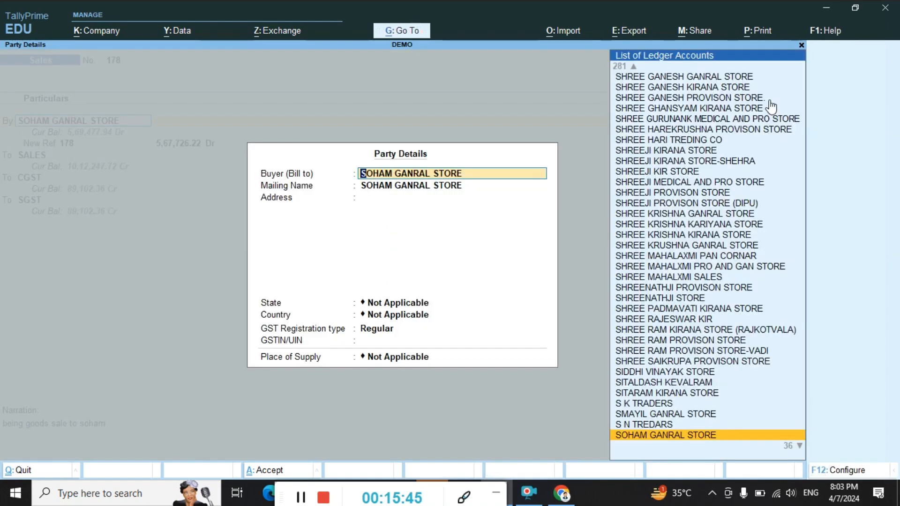
{"action": "key", "text": "ctrl+a"}
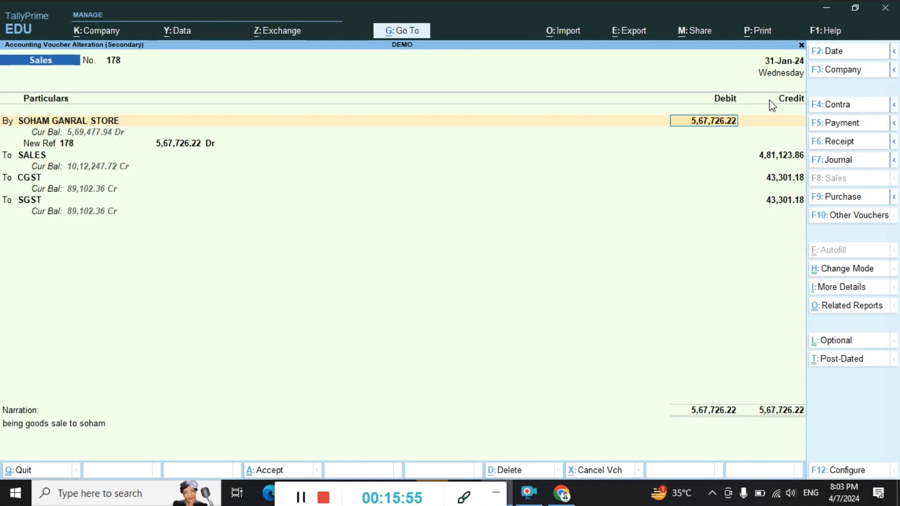
{"action": "key", "text": "BackSpace"}
{"action": "key", "text": "Escape"}
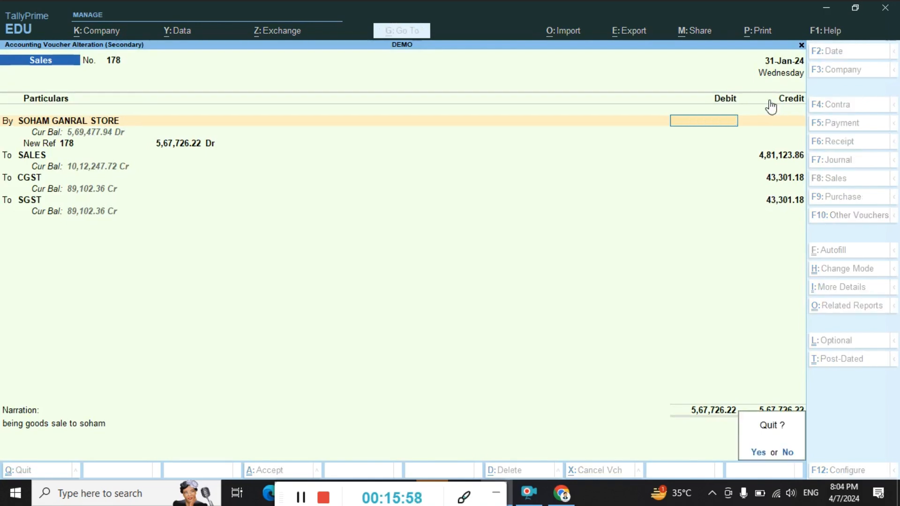
{"action": "key", "text": "y"}
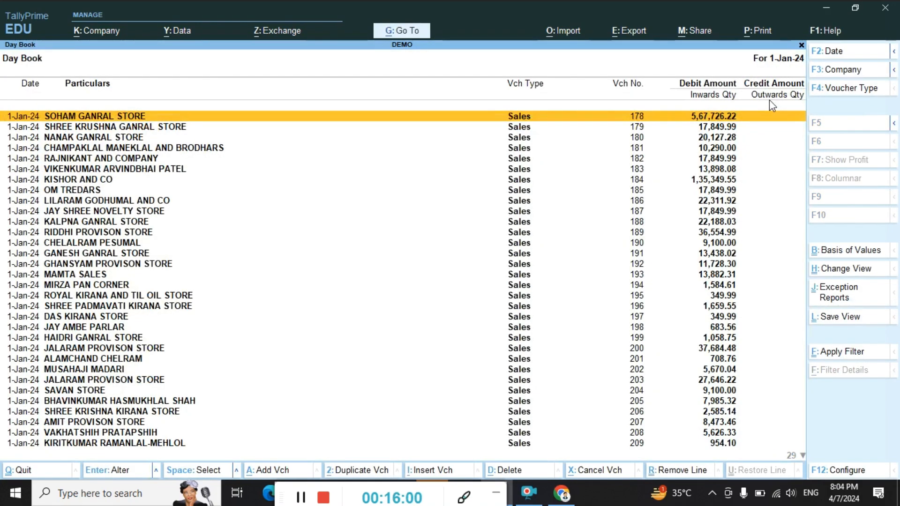
- Reopen sales voucher 178, keep its date and party ledger, and accept the dispatch details and party details
{"action": "key", "text": "Return"}
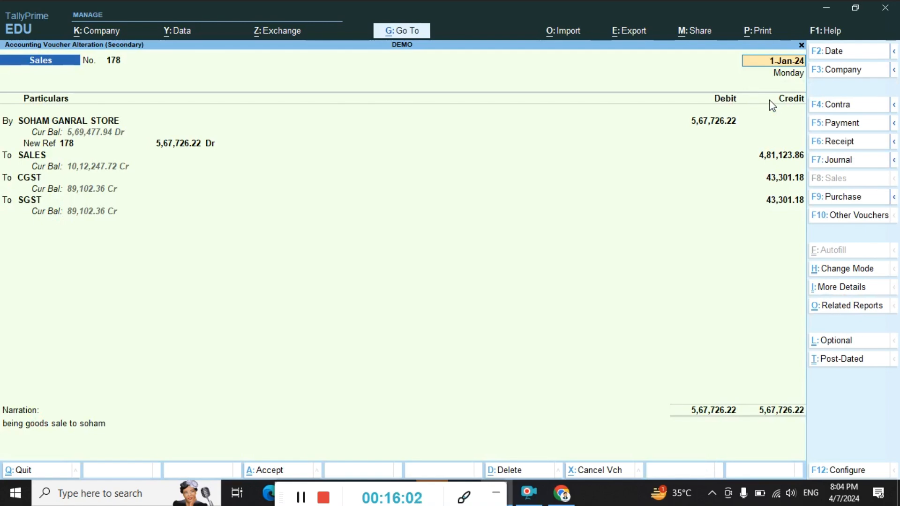
{"action": "key", "text": "Return"}
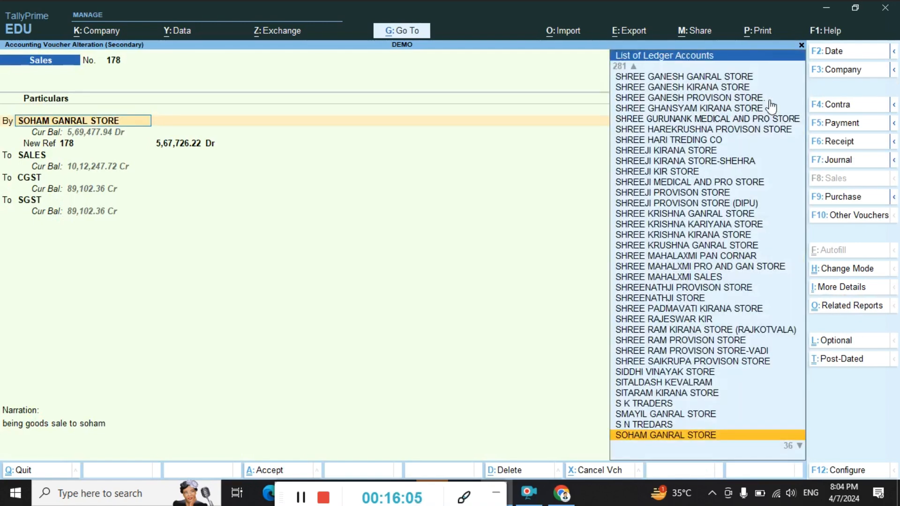
{"action": "key", "text": "Return"}
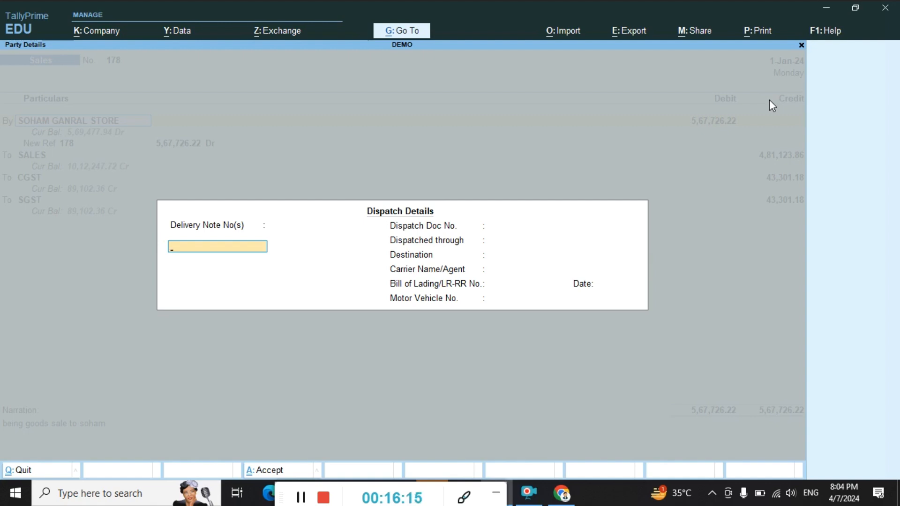
{"action": "key", "text": "Return"}
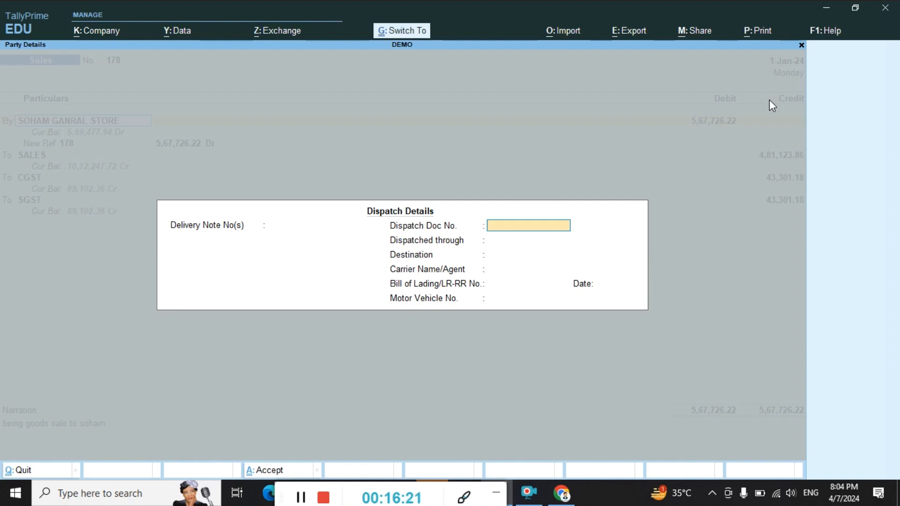
{"action": "key", "text": "ctrl+a"}
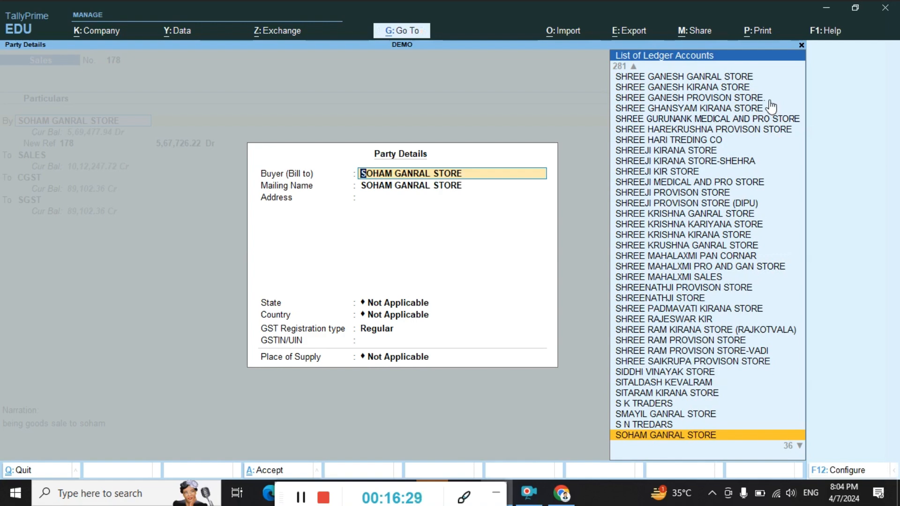
{"action": "key", "text": "ctrl"}
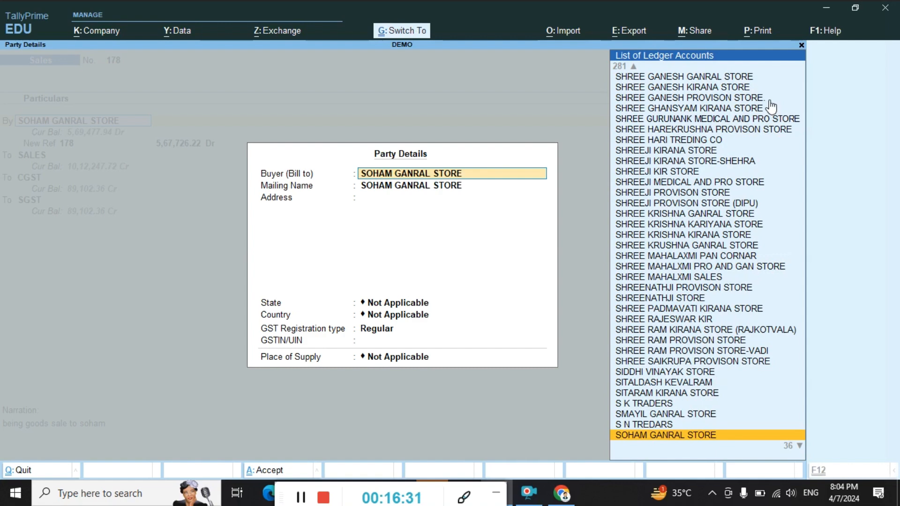
{"action": "key", "text": "ctrl+a"}
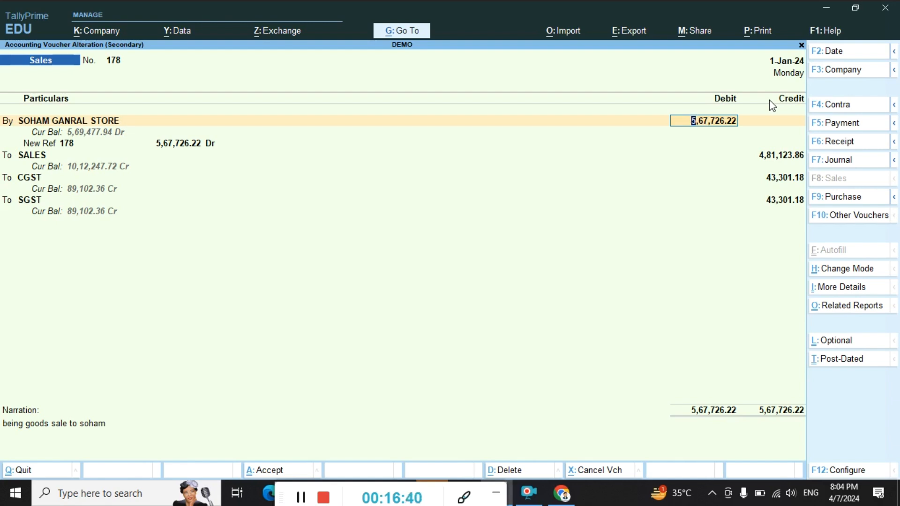
- Move from the debit amount to the New Ref bill reference and step back to the party ledger
{"action": "key", "text": "Return"}
{"action": "key", "text": "Return"}
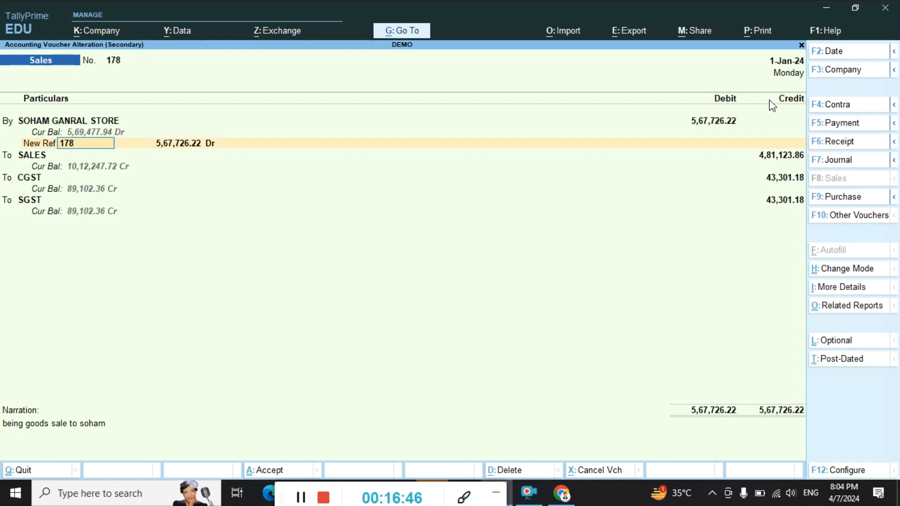
{"action": "key", "text": "BackSpace"}
{"action": "key", "text": "Return"}
{"action": "key", "text": "Return"}
{"action": "key", "text": "Return"}
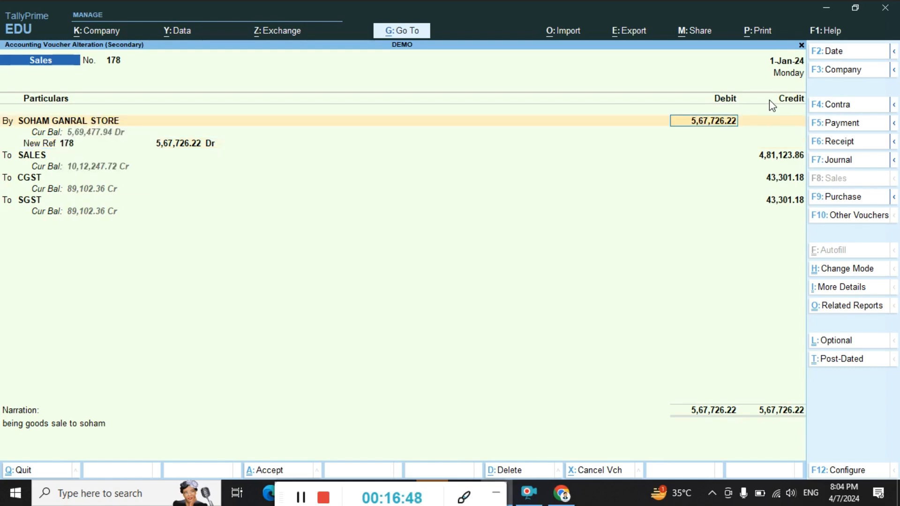
{"action": "key", "text": "BackSpace"}
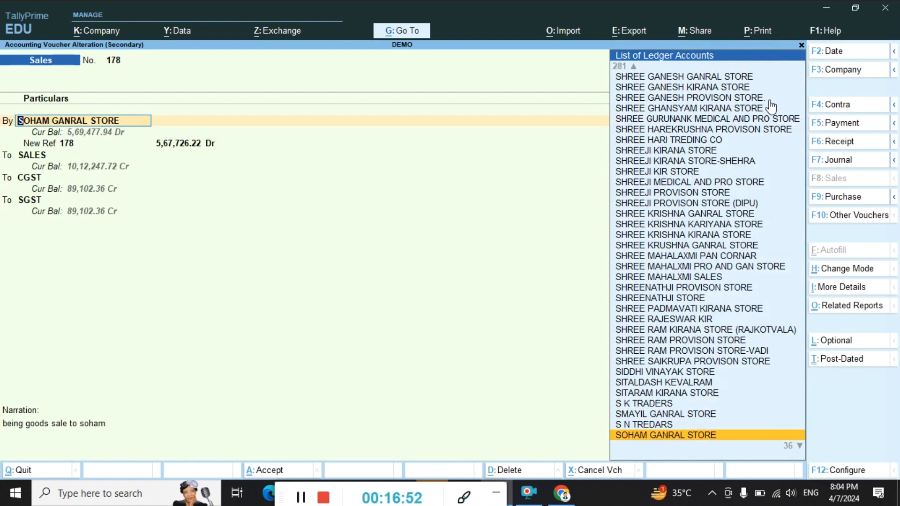
- Open the dispatch details from the party ledger, leave them and the party details, and move on to the bill reference number
{"action": "key", "text": "Return"}
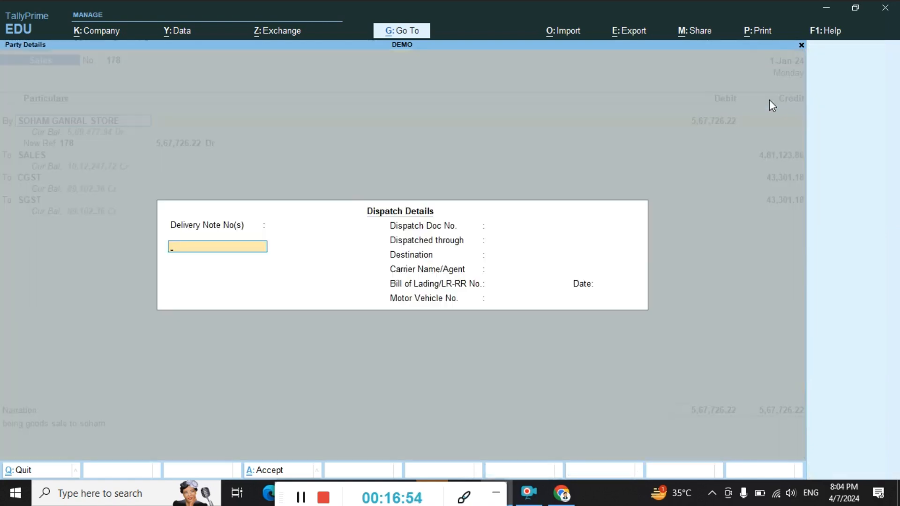
{"action": "key", "text": "Escape"}
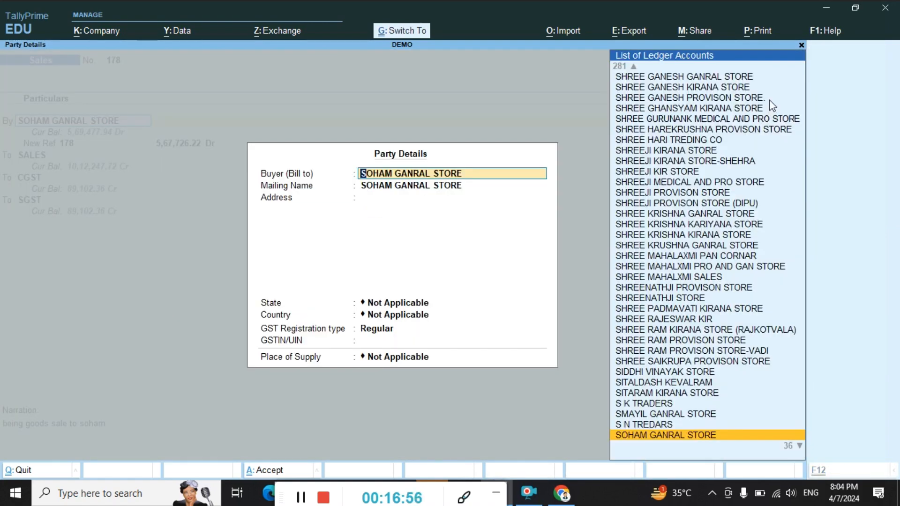
{"action": "key", "text": "Escape"}
{"action": "key", "text": "Return"}
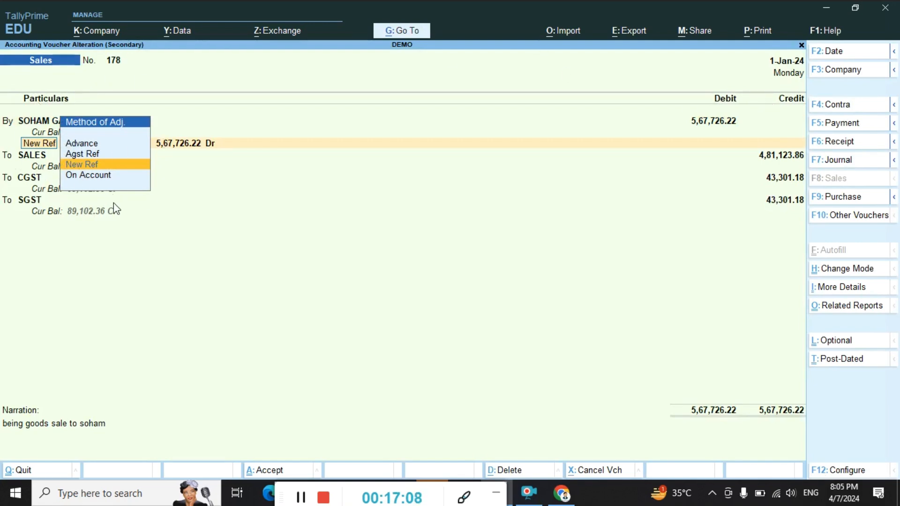
{"action": "key", "text": "Return"}
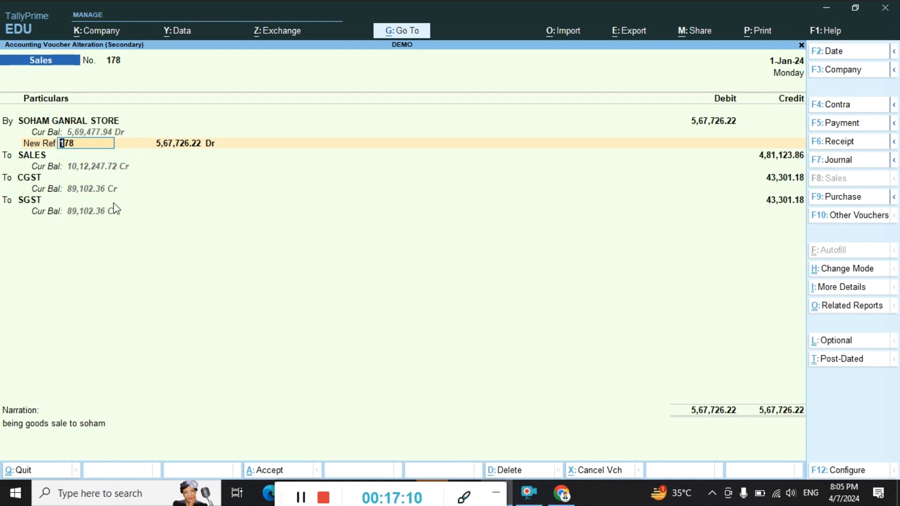
- Step back to the voucher's party ledger and open the SOHAM GANRAL STORE ledger for alteration
{"action": "key", "text": "BackSpace"}
{"action": "key", "text": "BackSpace"}
{"action": "key", "text": "BackSpace"}
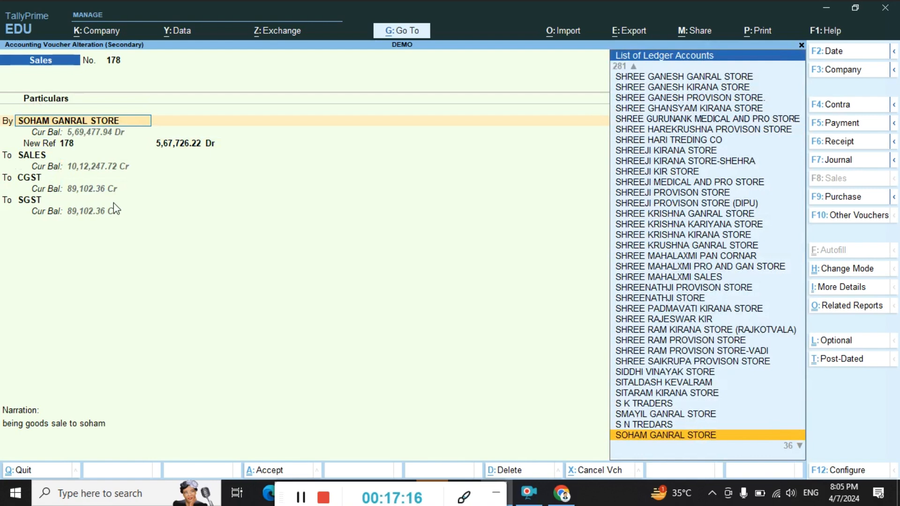
{"action": "key", "text": "ctrl"}
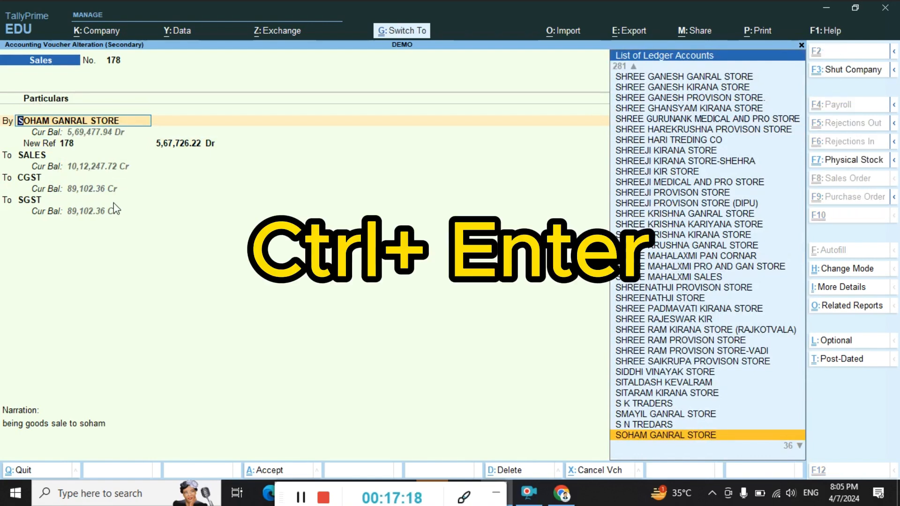
{"action": "key", "text": "ctrl+Return"}
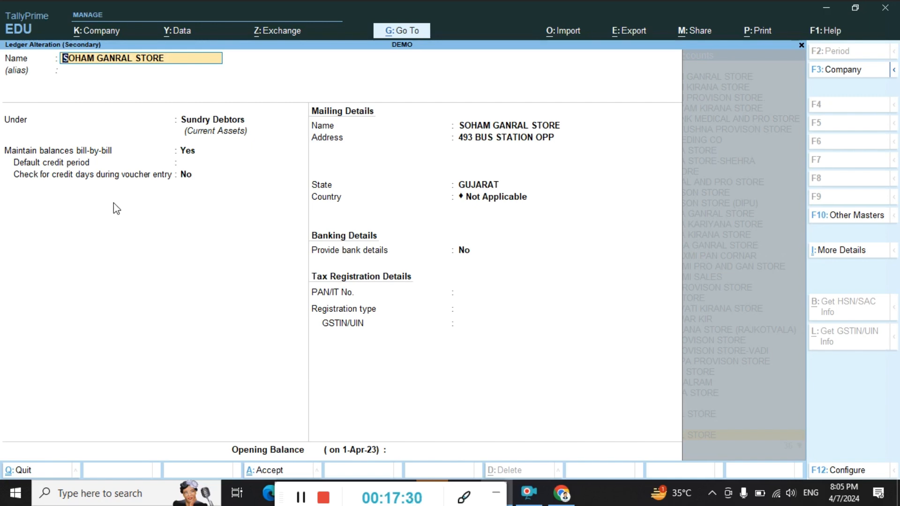
- Set Maintain balances bill-by-bill to No for the SOHAM GANRAL STORE ledger and accept the altered master
{"action": "key", "text": "Return"}
{"action": "key", "text": "Return"}
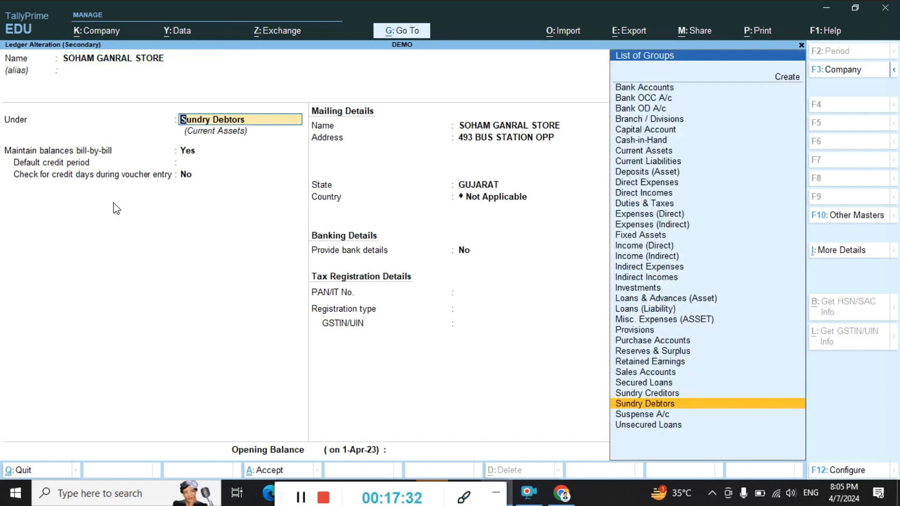
{"action": "key", "text": "Return"}
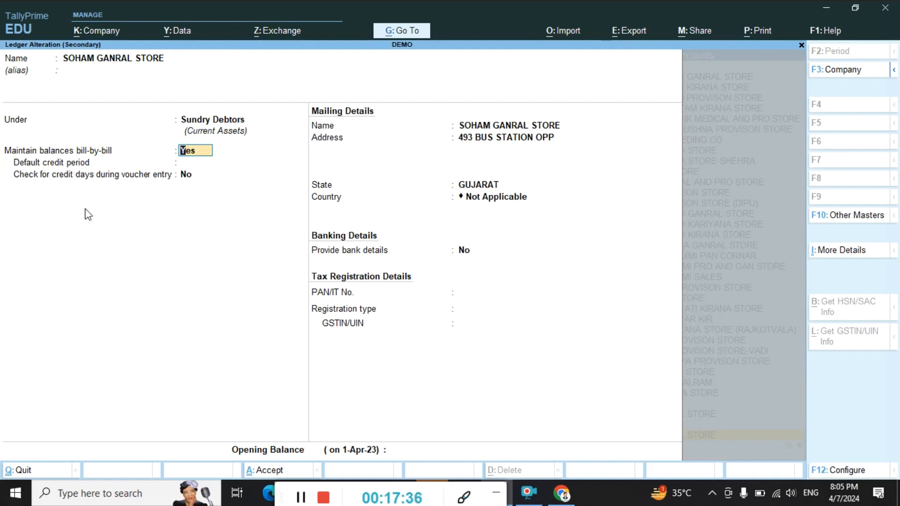
{"action": "type", "text": "n"}
{"action": "key", "text": "Return"}
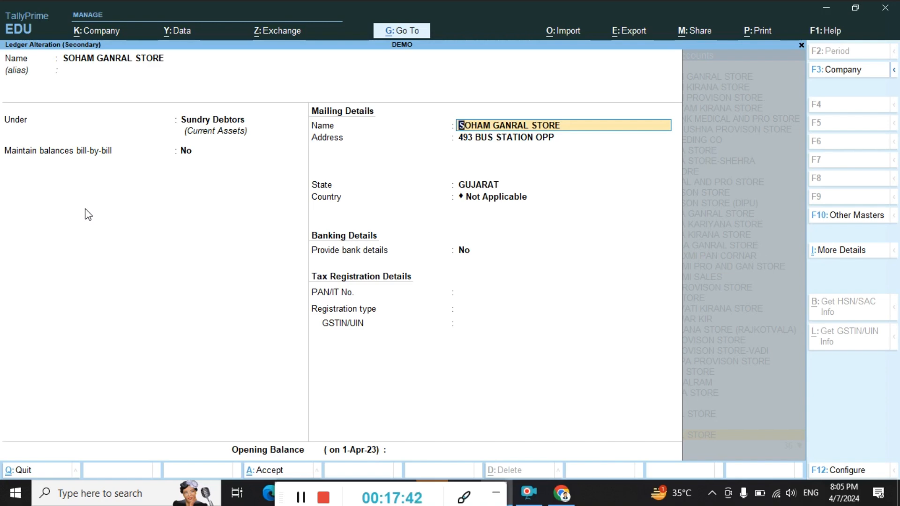
{"action": "key", "text": "ctrl"}
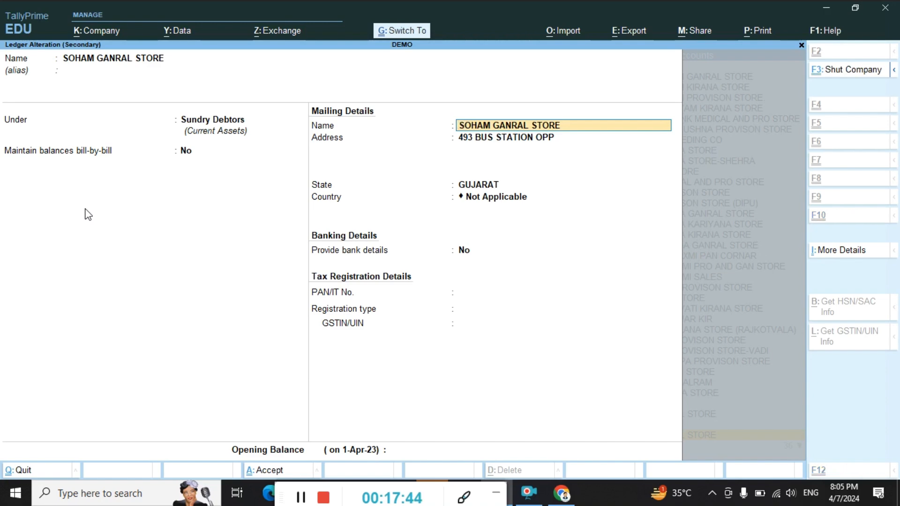
{"action": "key", "text": "ctrl+a"}
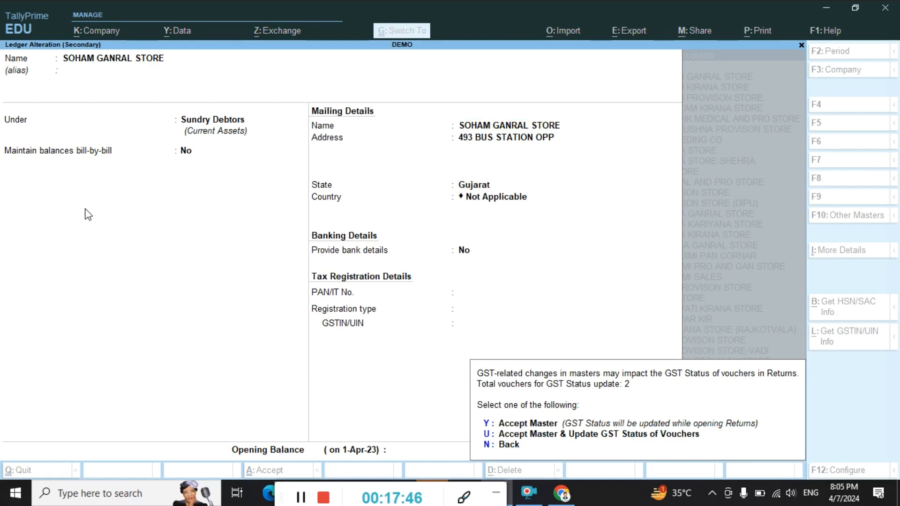
{"action": "key", "text": "y"}
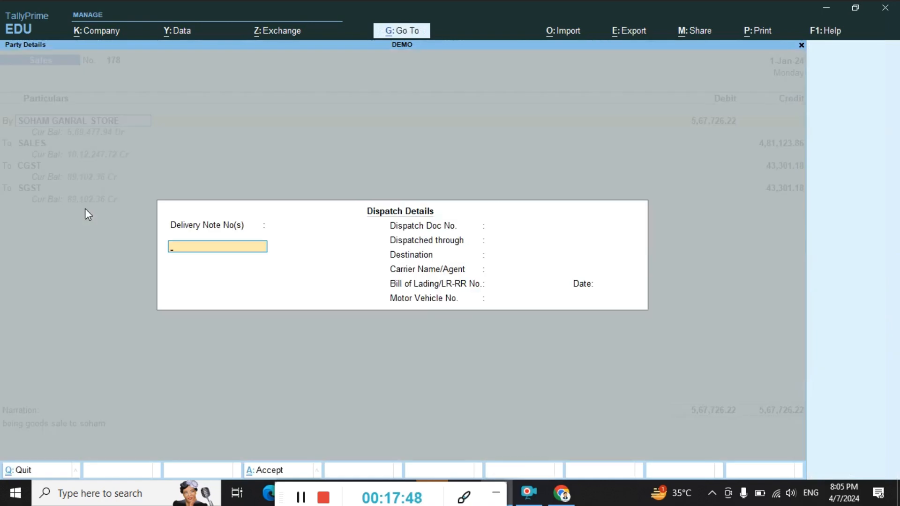
- Accept the dispatch details and party details of voucher 178 and step back to the voucher date
{"action": "key", "text": "ctrl+a"}
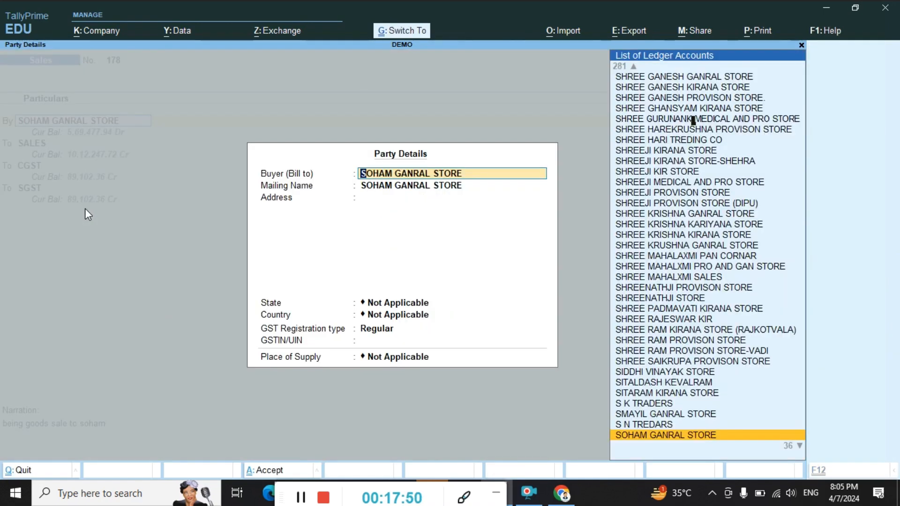
{"action": "key", "text": "ctrl+a"}
{"action": "key", "text": "BackSpace"}
{"action": "key", "text": "BackSpace"}
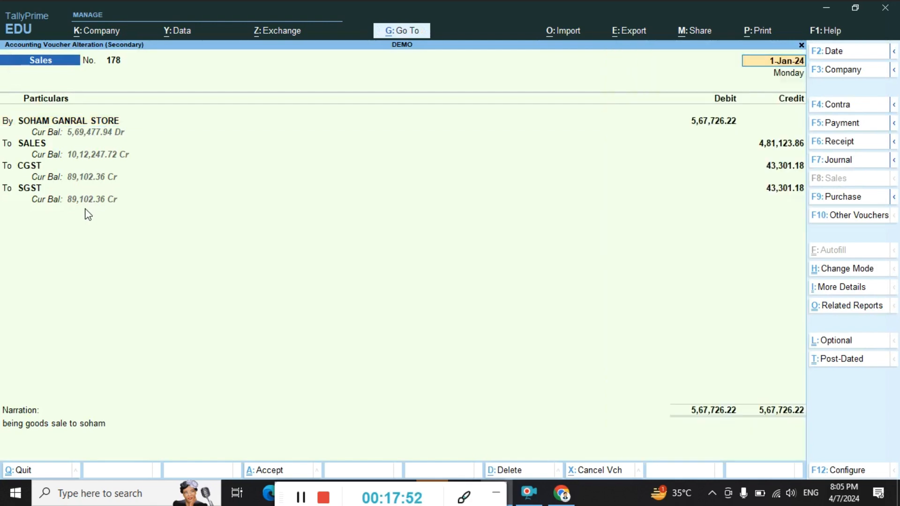
- Return to the party ledger and open the dispatch details twice, leaving them without entries
{"action": "key", "text": "Return"}
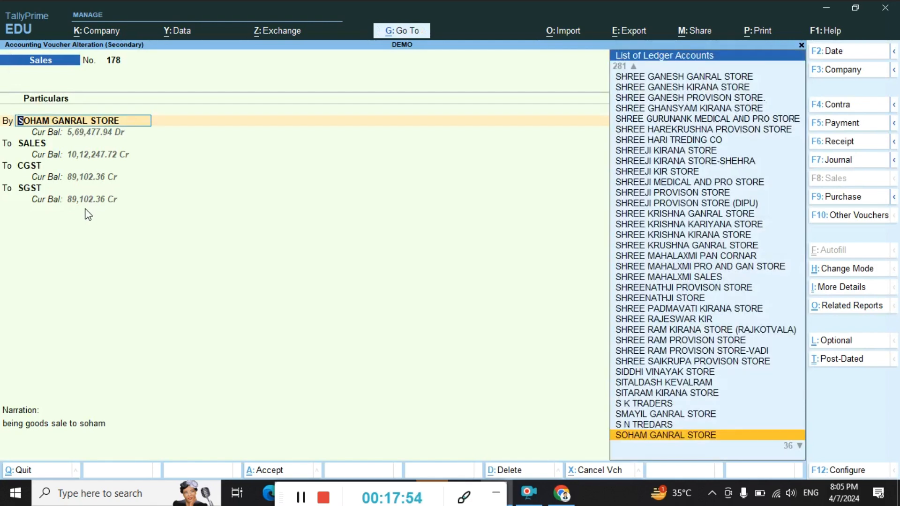
{"action": "key", "text": "Return"}
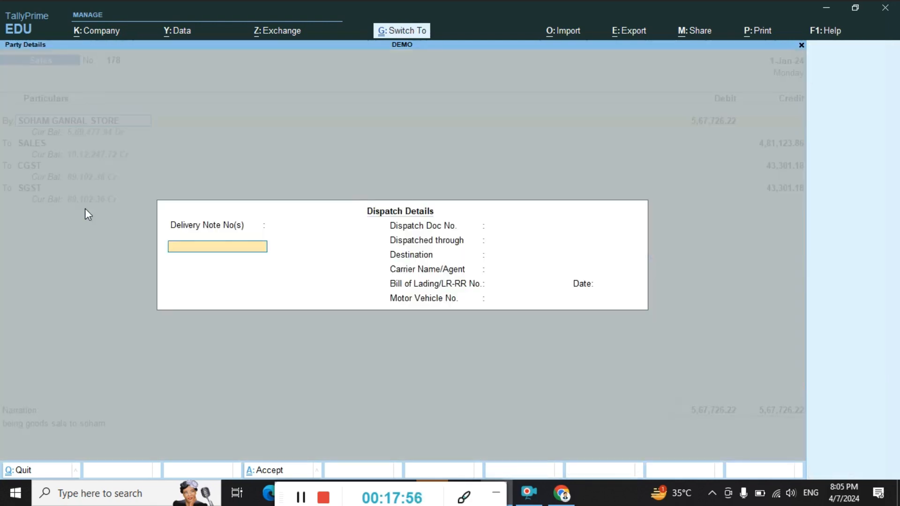
{"action": "key", "text": "Escape"}
{"action": "key", "text": "Escape"}
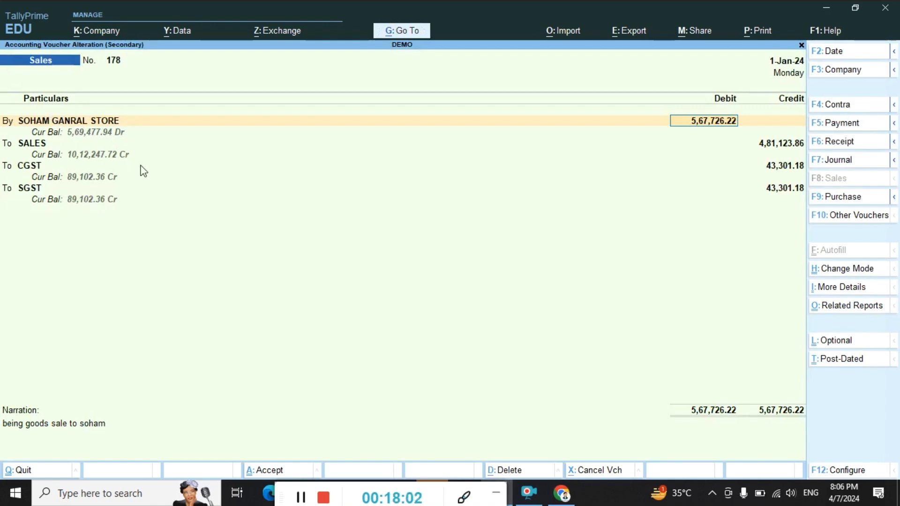
{"action": "key", "text": "BackSpace"}
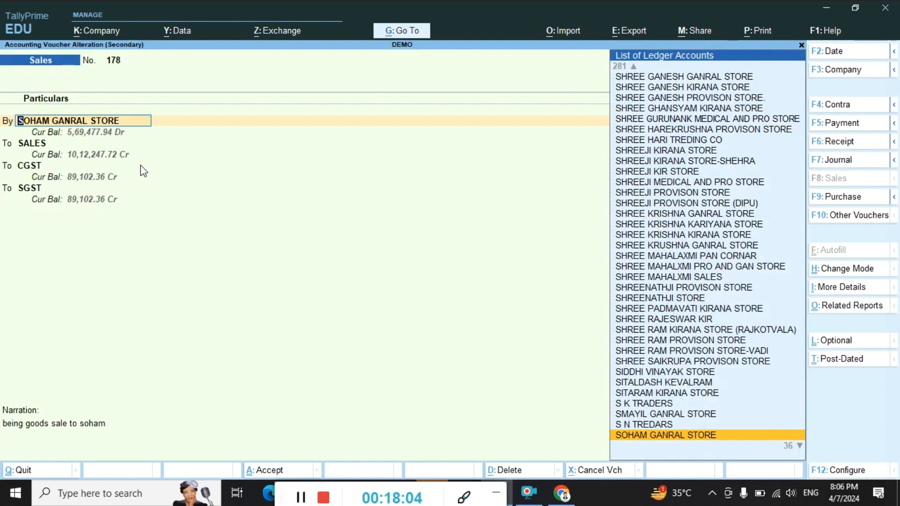
{"action": "key", "text": "Return"}
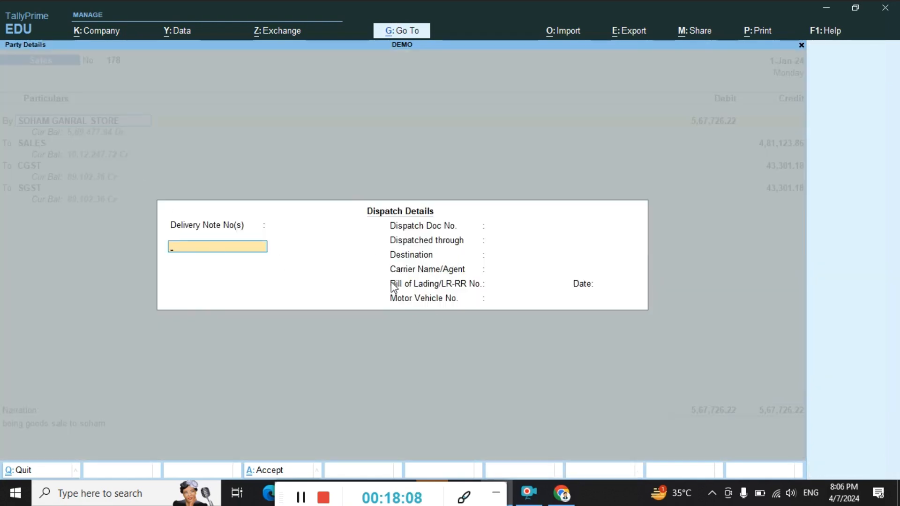
{"action": "key", "text": "Escape"}
{"action": "key", "text": "y"}
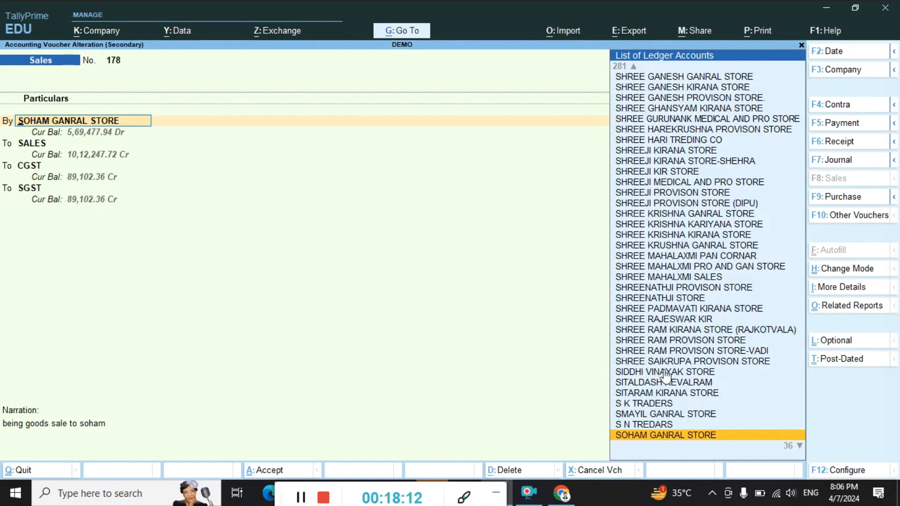
- Show more voucher configurations and set both Provide Buyer details and Provide Dispatch, Order, and Export details to No
{"action": "left_click", "coordinate": [843, 473]}
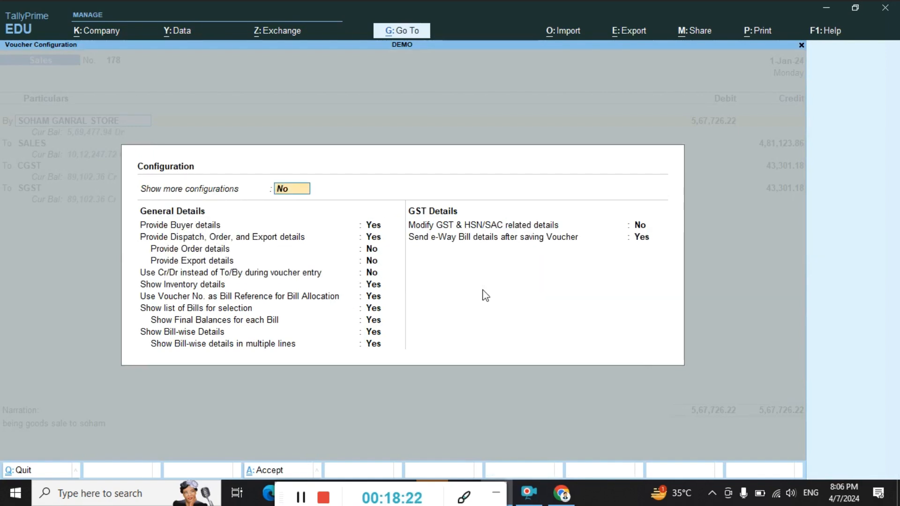
{"action": "key", "text": "y"}
{"action": "key", "text": "Return"}
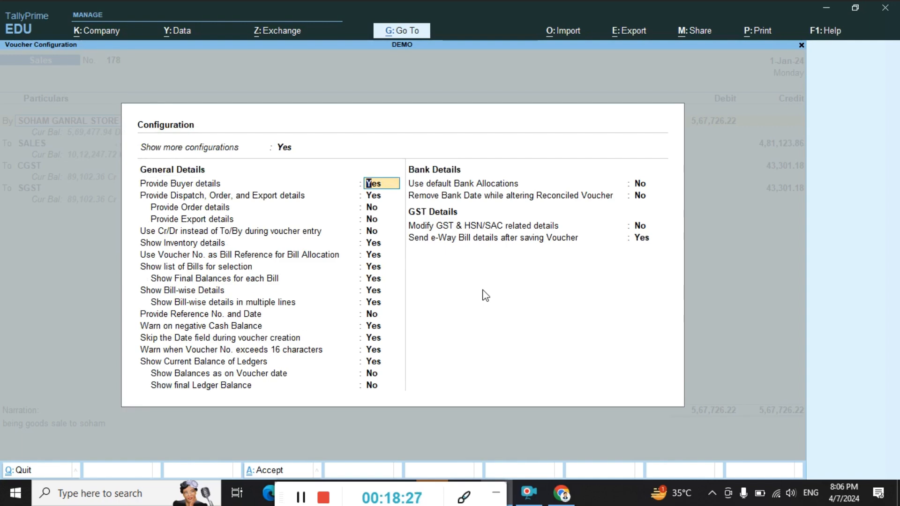
{"action": "type", "text": "n"}
{"action": "key", "text": "Return"}
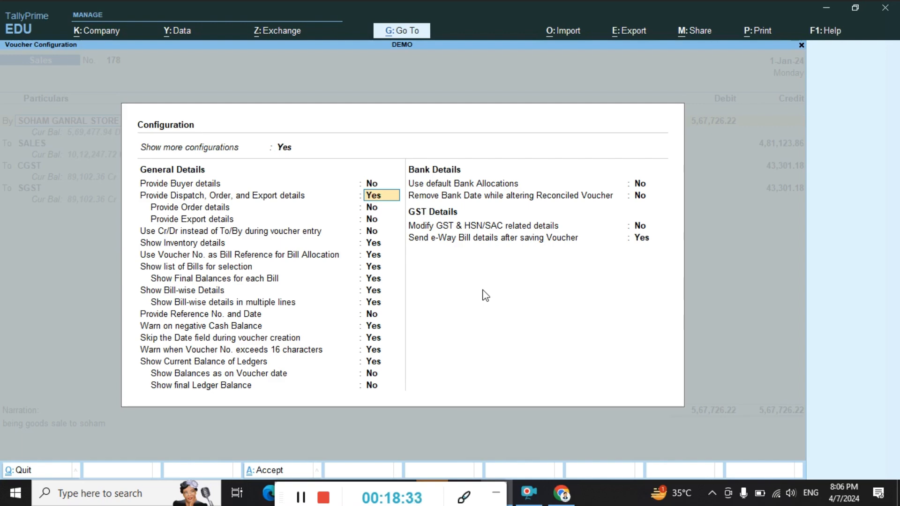
{"action": "type", "text": "n"}
{"action": "key", "text": "Return"}
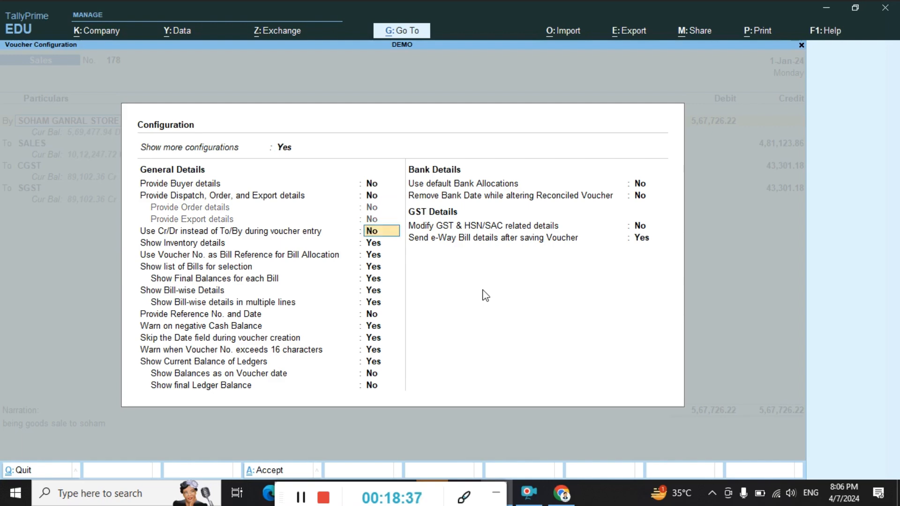
- Set Show Inventory details and Use Voucher No. as Bill Reference for Bill Allocation to No
{"action": "key", "text": "Return"}
{"action": "type", "text": "n"}
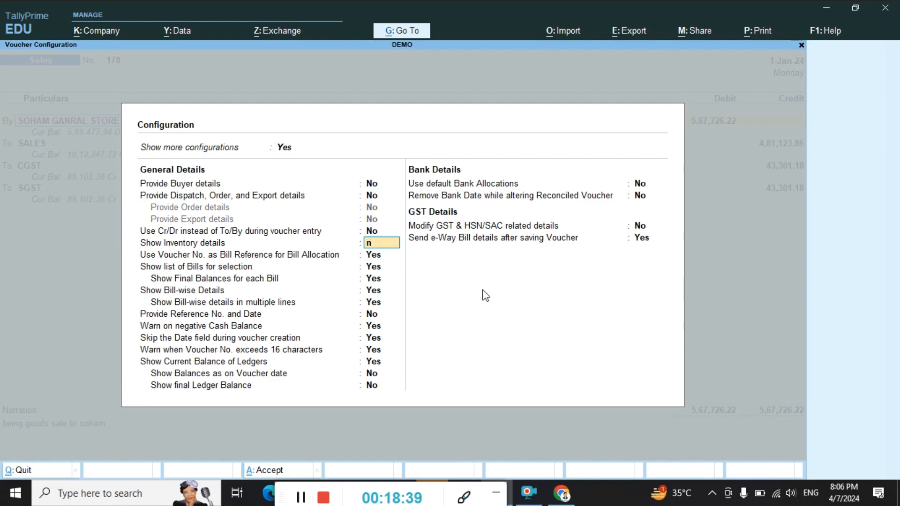
{"action": "key", "text": "Return"}
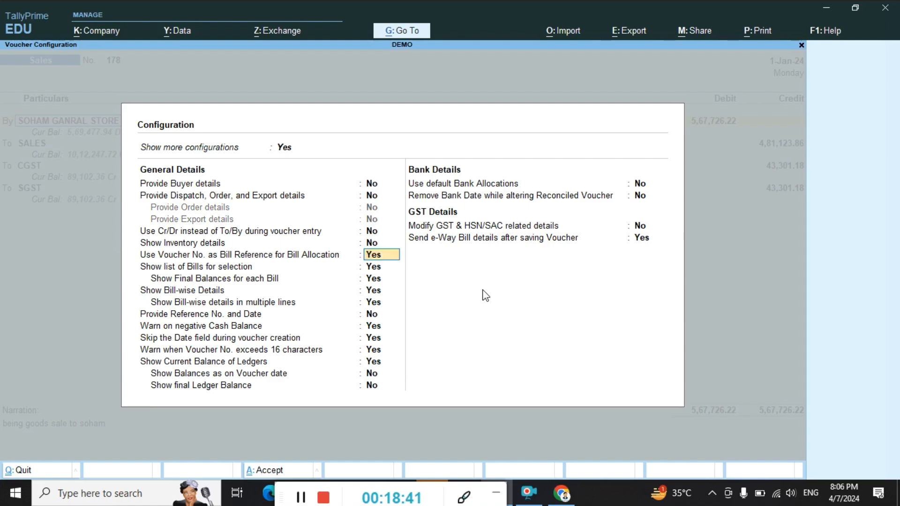
{"action": "type", "text": "n"}
{"action": "key", "text": "Return"}
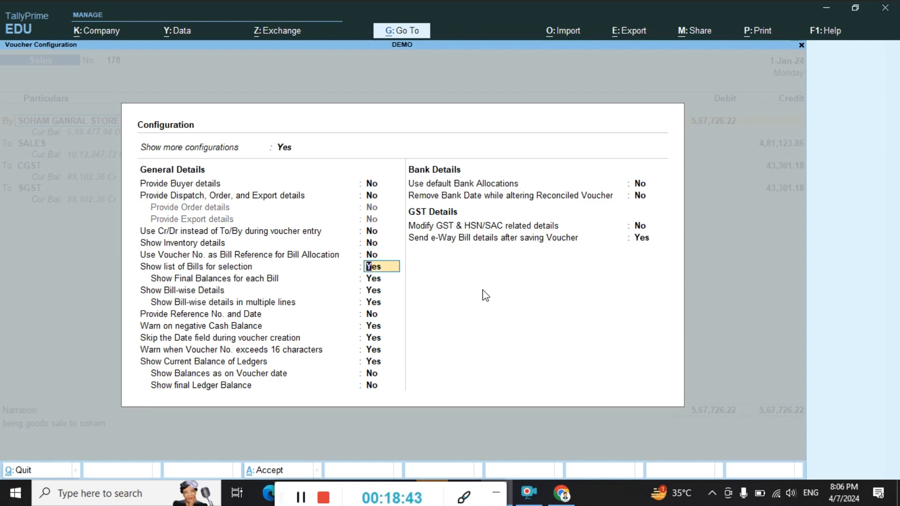
- Set Show list of Bills for selection and Show Bill-wise Details to No in the voucher configuration
{"action": "type", "text": "n"}
{"action": "key", "text": "Return"}
{"action": "type", "text": "n"}
{"action": "key", "text": "Return"}
{"action": "key", "text": "Return"}
{"action": "key", "text": "Return"}
{"action": "key", "text": "Return"}
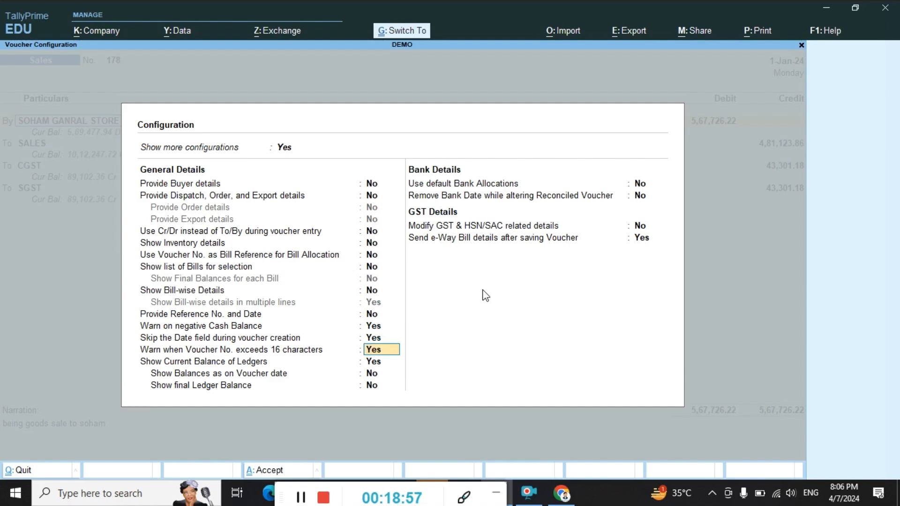
- Go through the remaining general, bank and GST options and accept the voucher configuration
{"action": "key", "text": "Return"}
{"action": "key", "text": "Return"}
{"action": "key", "text": "Return"}
{"action": "key", "text": "Return"}
{"action": "key", "text": "Return"}
{"action": "key", "text": "Return"}
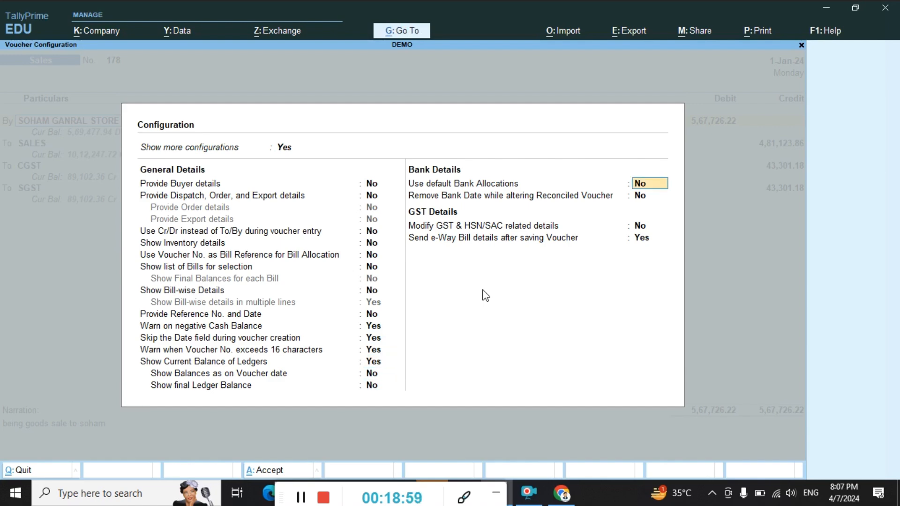
{"action": "key", "text": "Return"}
{"action": "type", "text": "n"}
{"action": "key", "text": "Return"}
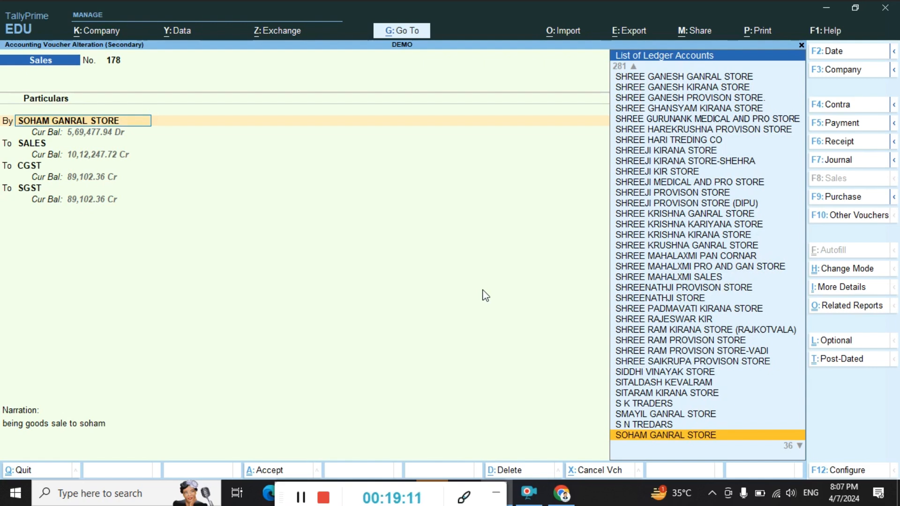
- Move from the party ledger through its debit amount to the SALES ledger line
{"action": "key", "text": "Return"}
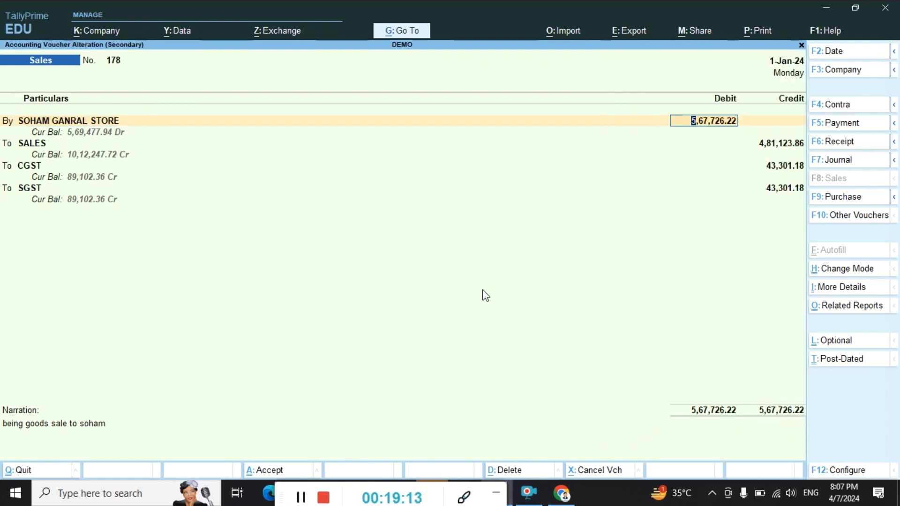
{"action": "key", "text": "Return"}
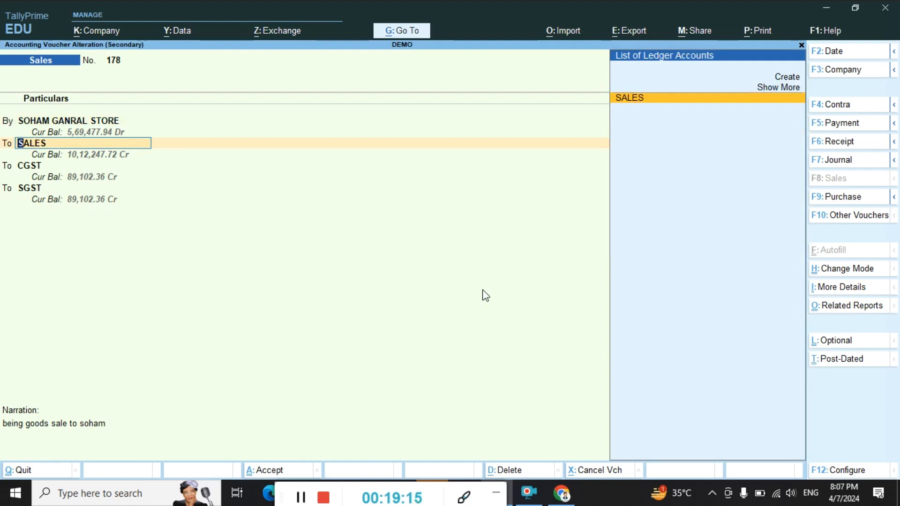
{"action": "key", "text": "Return"}
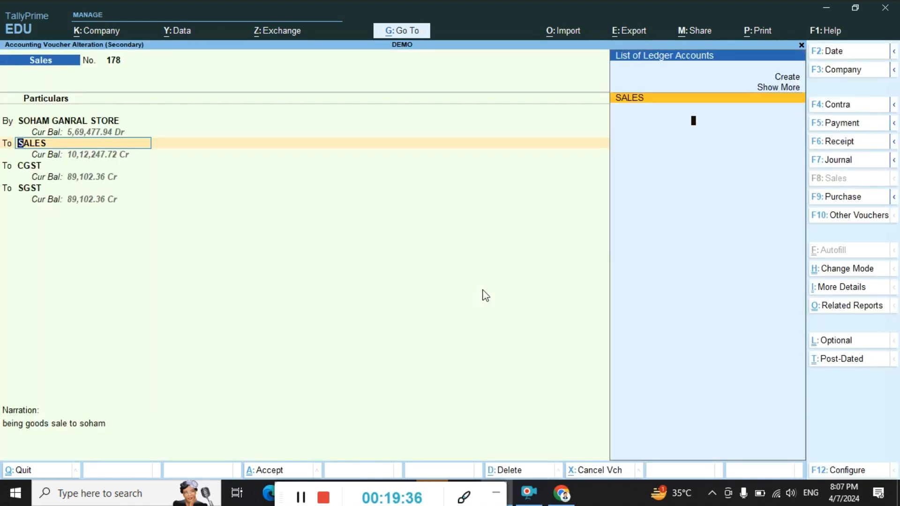
- Step back to the party ledger, move on through its amount to the SALES ledger, and save voucher 178
{"action": "key", "text": "Up"}
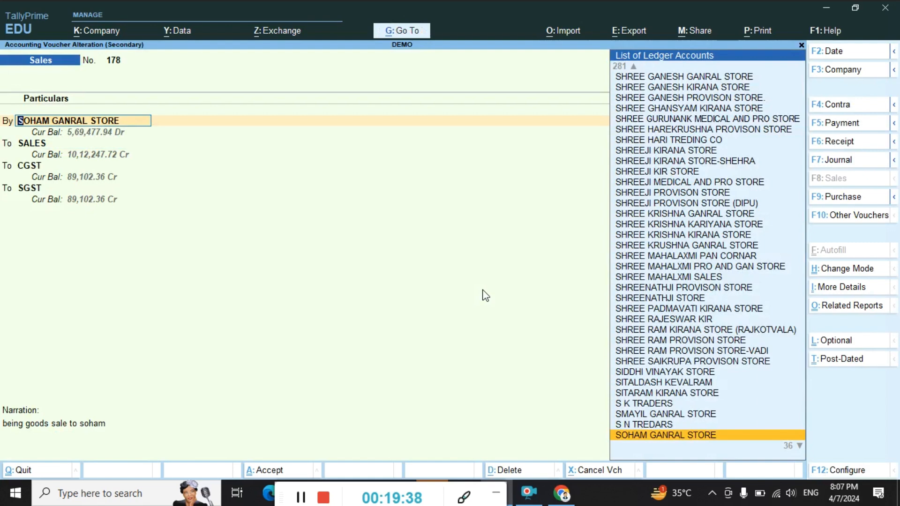
{"action": "key", "text": "Return"}
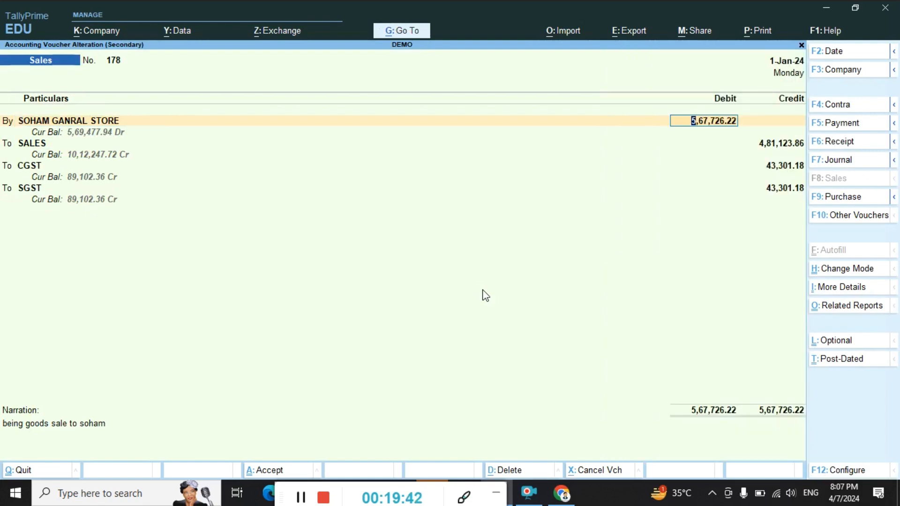
{"action": "key", "text": "Return"}
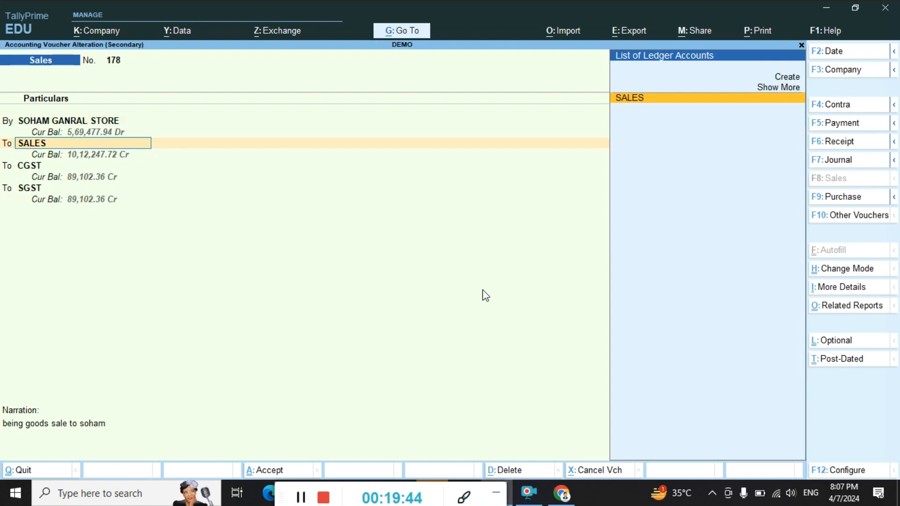
{"action": "key", "text": "ctrl"}
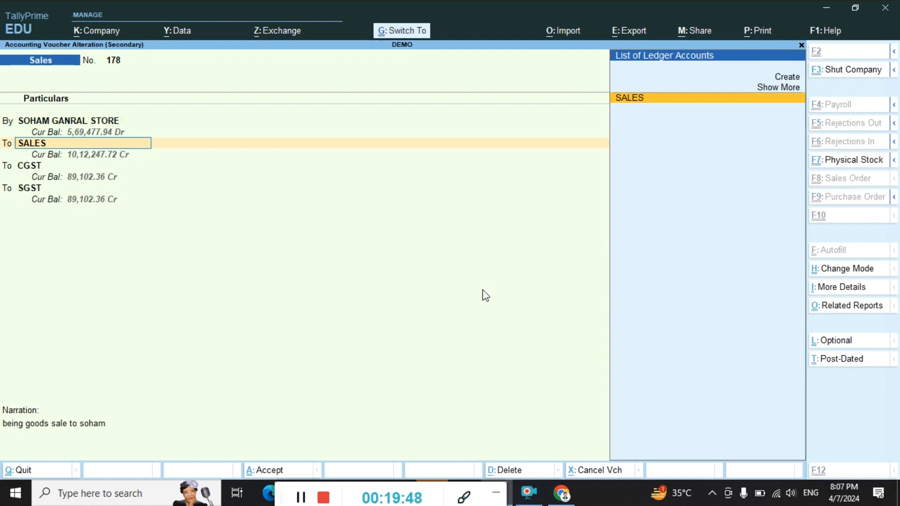
{"action": "key", "text": "ctrl+a"}
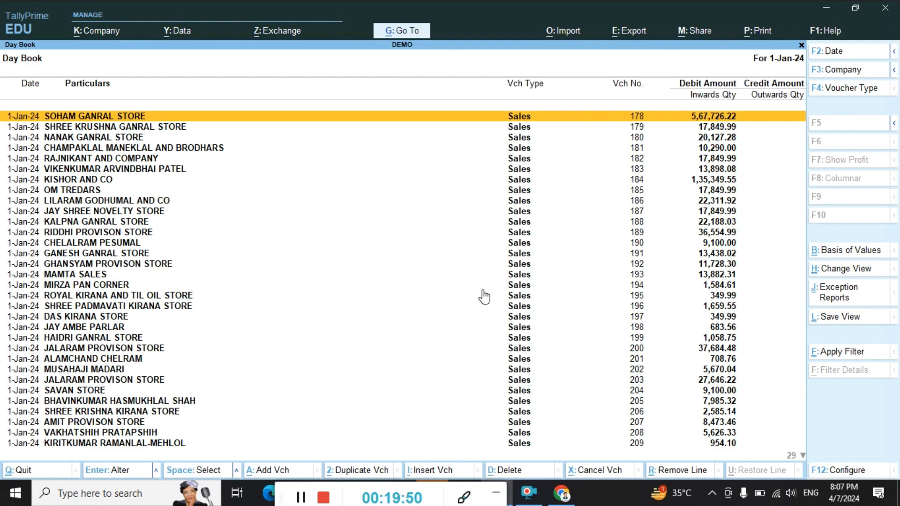
- Browse down the Day Book's sales vouchers to voucher 189 for RIDDHI PROVISON STORE
{"action": "key", "text": "Down"}
{"action": "key", "text": "Down"}
{"action": "key", "text": "Down"}
{"action": "key", "text": "Down"}
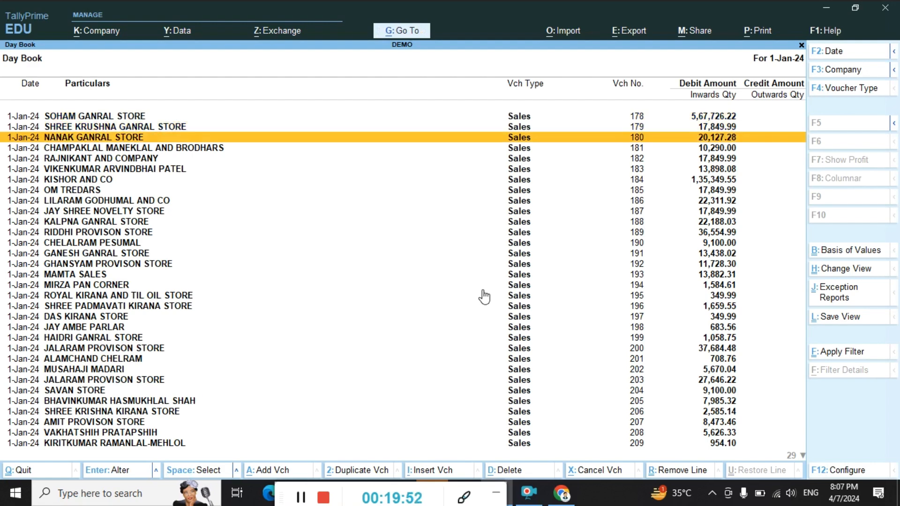
{"action": "key", "text": "Down"}
{"action": "key", "text": "Down"}
{"action": "key", "text": "Down"}
{"action": "key", "text": "Down"}
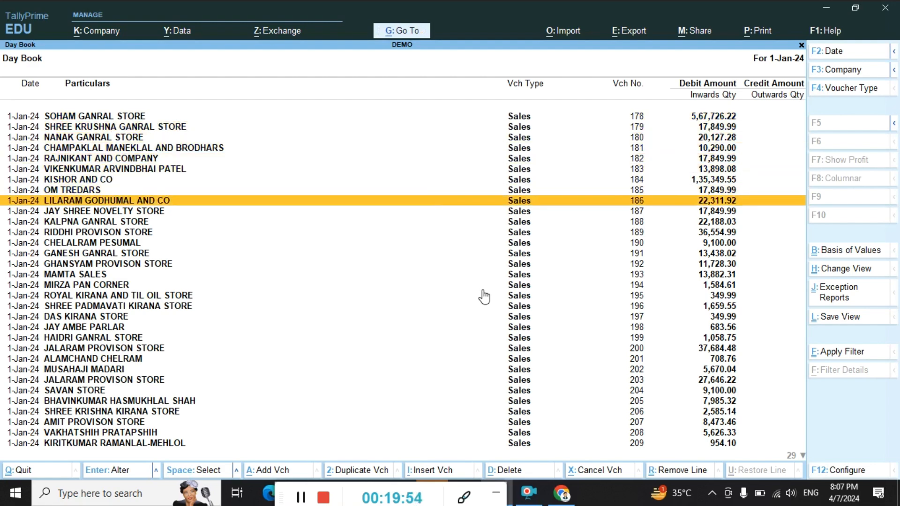
{"action": "key", "text": "Down"}
{"action": "key", "text": "Down"}
{"action": "key", "text": "Down"}
{"action": "key", "text": "Down"}
{"action": "key", "text": "Down"}
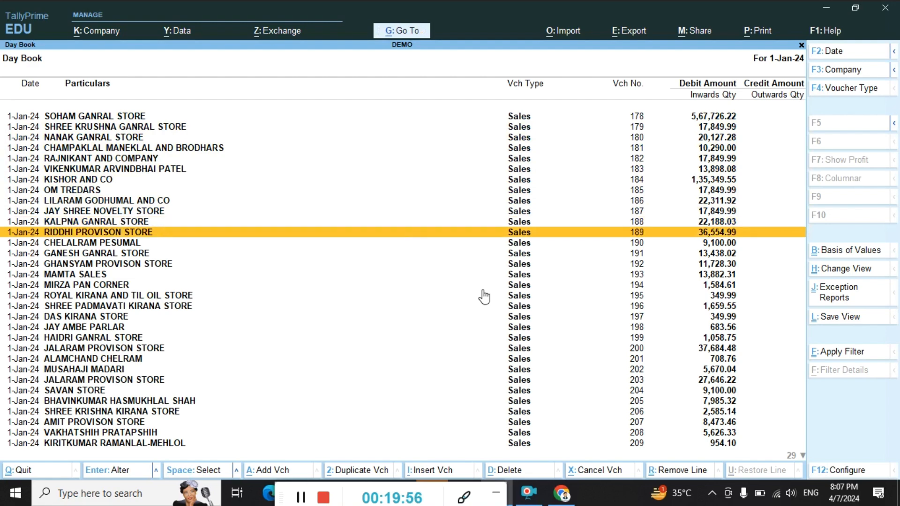
- Browse back up the Day Book's sales vouchers to voucher 179 for SHREE KRUSHNA GANRAL STORE
{"action": "key", "text": "Up"}
{"action": "key", "text": "Up"}
{"action": "key", "text": "Up"}
{"action": "key", "text": "Up"}
{"action": "key", "text": "Up"}
{"action": "key", "text": "Up"}
{"action": "key", "text": "Up"}
{"action": "key", "text": "Up"}
{"action": "key", "text": "Up"}
{"action": "key", "text": "Up"}
{"action": "key", "text": "Up"}
{"action": "key", "text": "Up"}
{"action": "key", "text": "Up"}
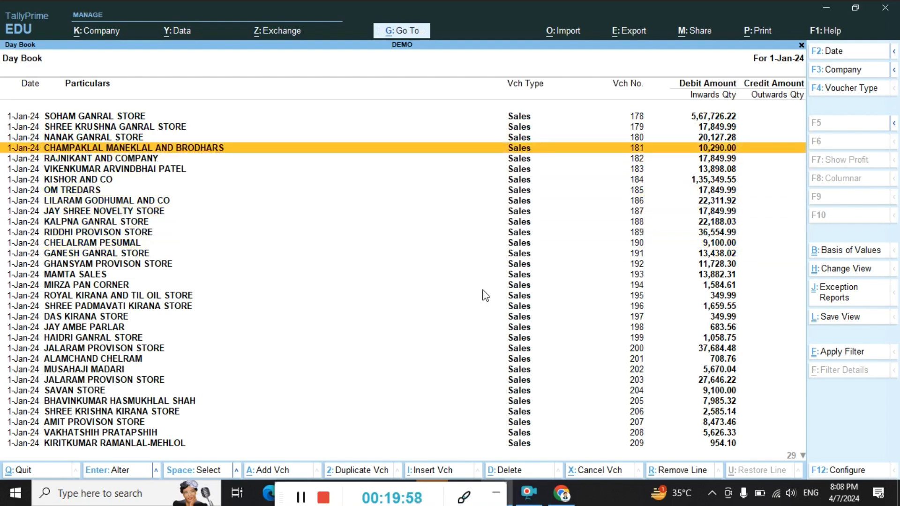
{"action": "key", "text": "Down"}
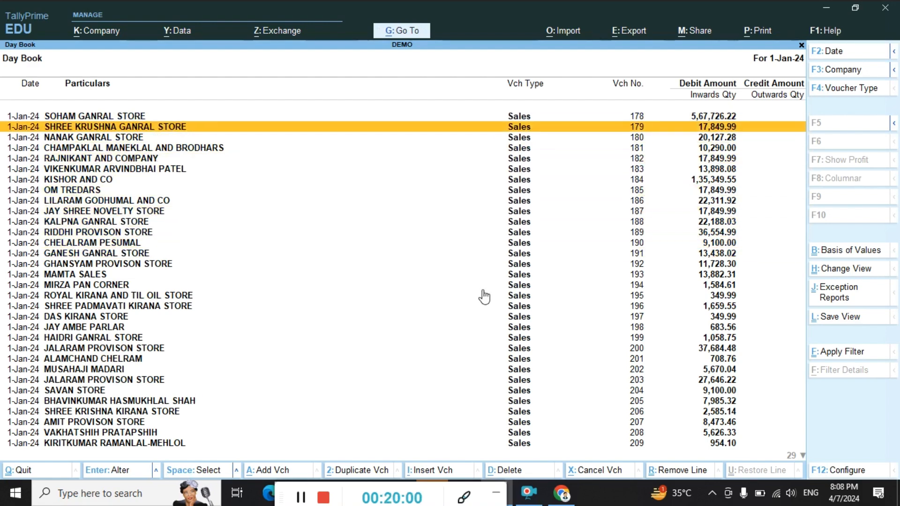
- Leave the Day Book and start a new sales voucher debiting ABASI KIRANA STORE 10,000 and crediting SALES
{"action": "key", "text": "Escape"}
{"action": "key", "text": "Escape"}
{"action": "key", "text": "Escape"}
{"action": "key", "text": "Escape"}
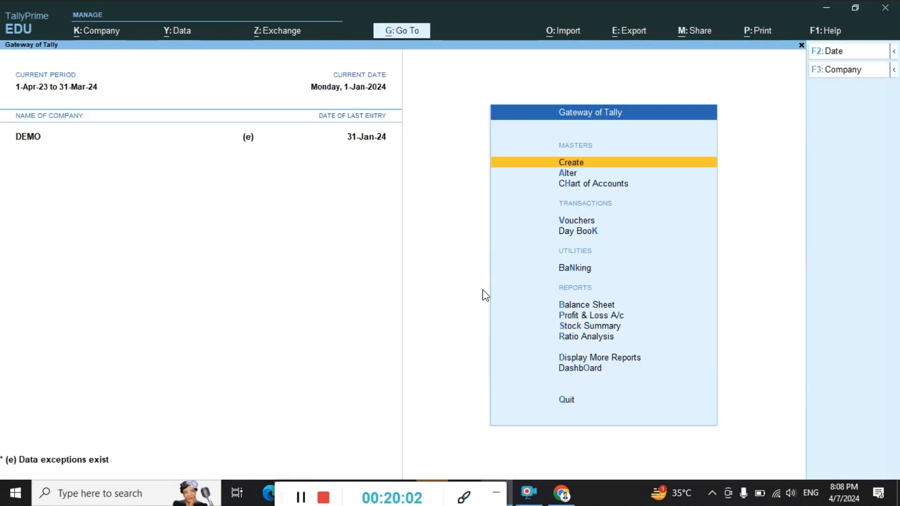
{"action": "key", "text": "v"}
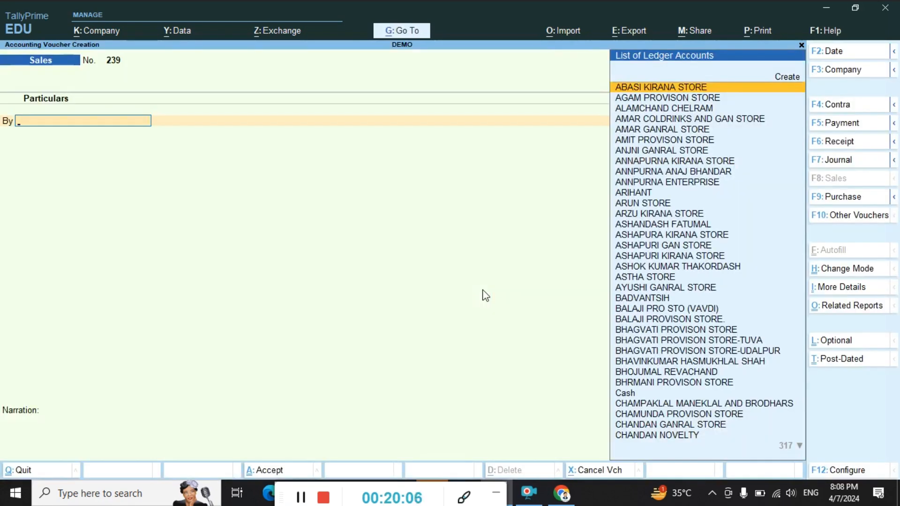
{"action": "key", "text": "Return"}
{"action": "type", "text": "1000"}
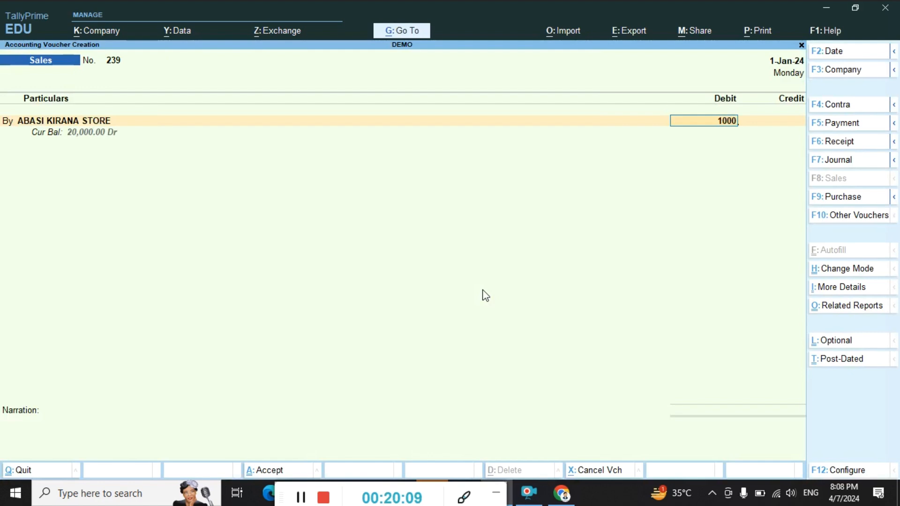
{"action": "key", "text": "Return"}
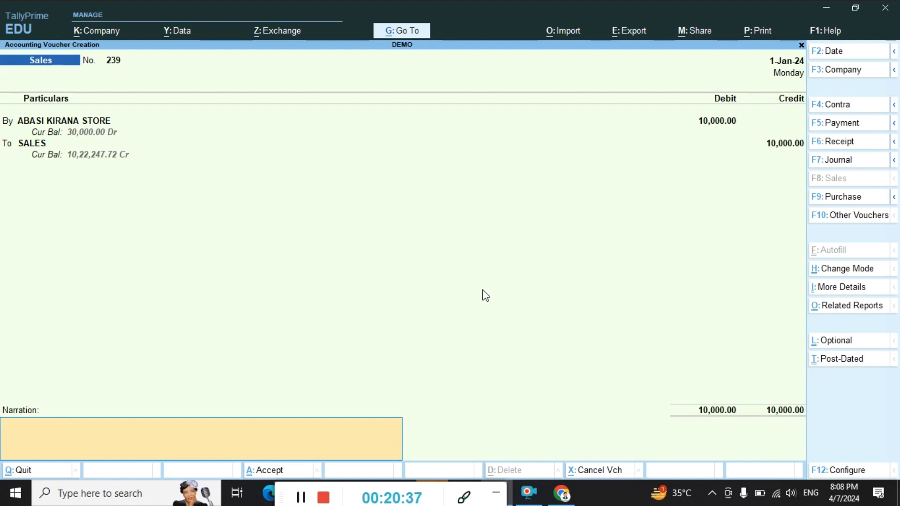
- Enter the narration "being goods sale to abasi kirana" and save the sales voucher
{"action": "type", "text": "being goods sale to soham"}
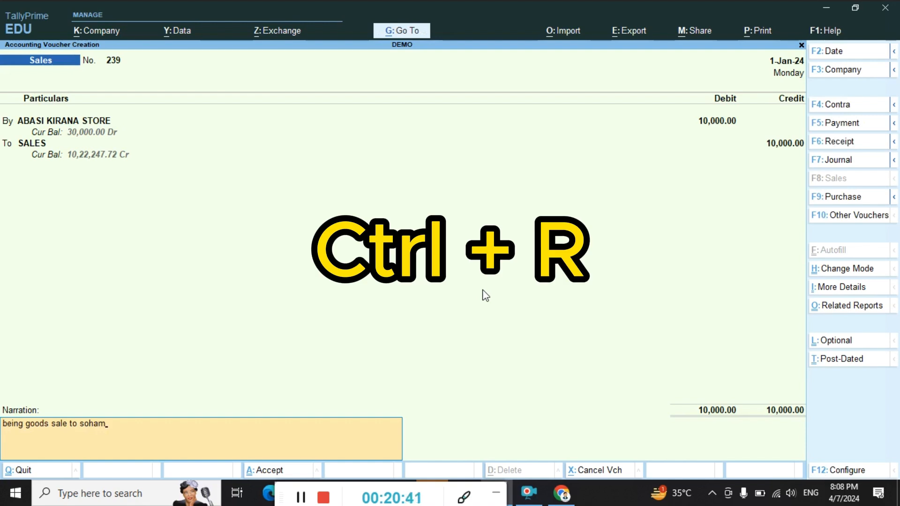
{"action": "key", "text": "BackSpace"}
{"action": "key", "text": "BackSpace"}
{"action": "key", "text": "BackSpace"}
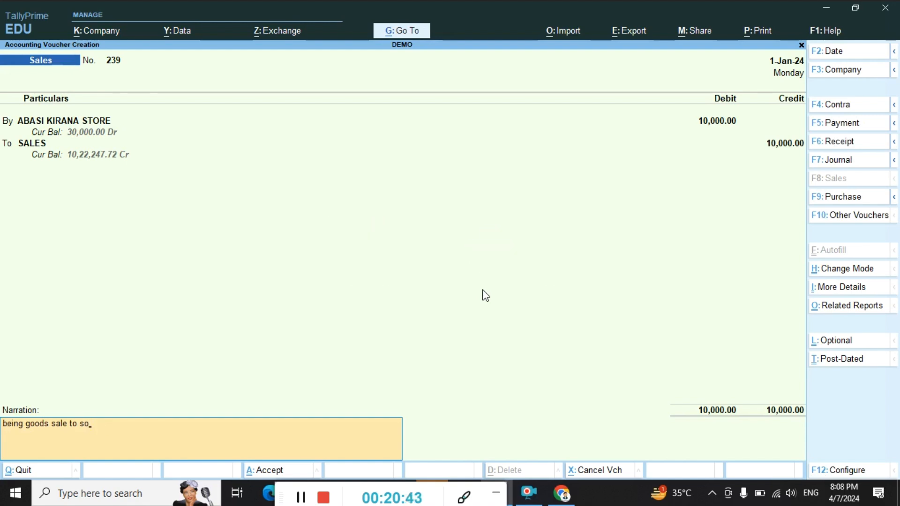
{"action": "key", "text": "BackSpace"}
{"action": "key", "text": "BackSpace"}
{"action": "type", "text": "abasi kiran"}
{"action": "key", "text": "BackSpace"}
{"action": "key", "text": "BackSpace"}
{"action": "key", "text": "BackSpace"}
{"action": "type", "text": "rana"}
{"action": "key", "text": "Return"}
- Debit ABASI KIRANA STORE 50,000 as a New Ref, credit SALES, and reuse the narration "being goods sale to abasi kirana"
{"action": "type", "text": "50000"}
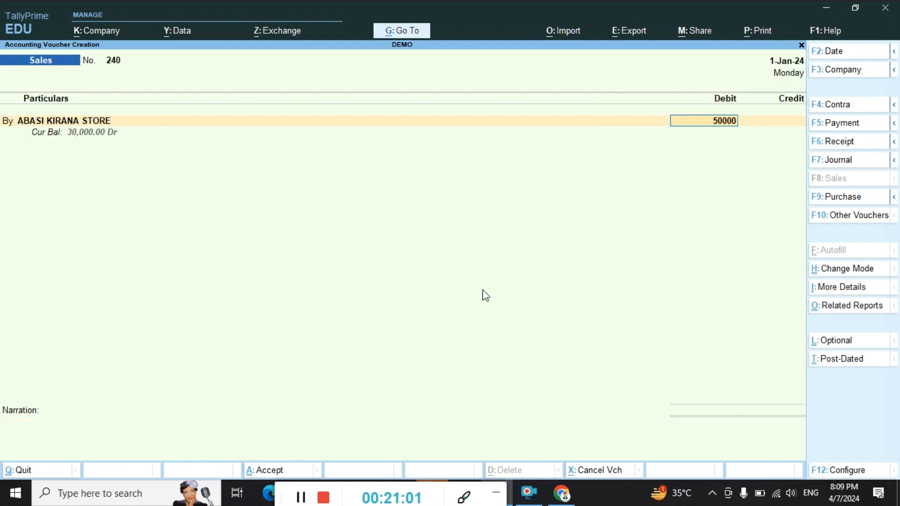
{"action": "key", "text": "Return"}
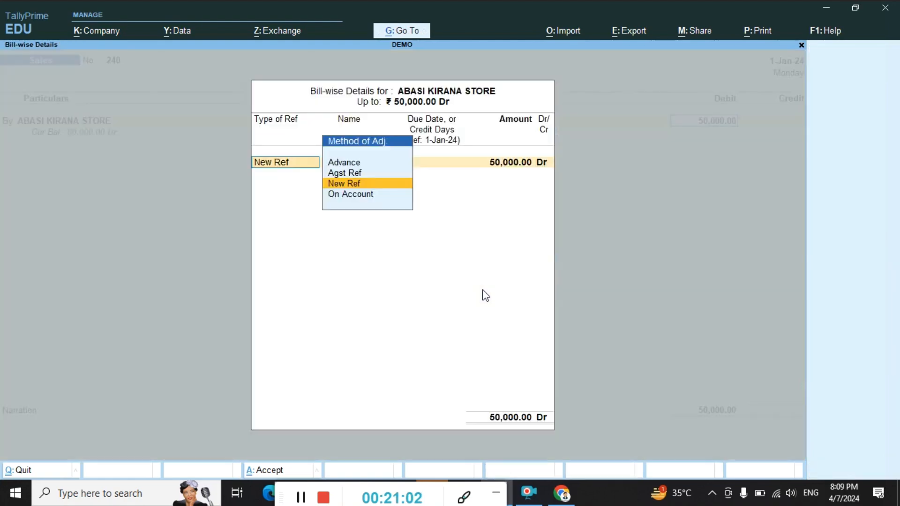
{"action": "key", "text": "Return"}
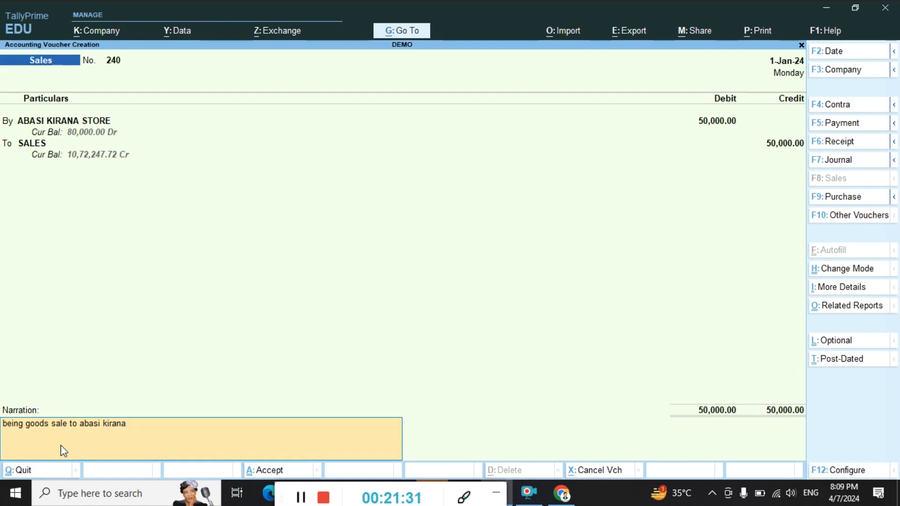
- Clear the reused narration and back out of the ABASI KIRANA STORE entry
{"action": "key", "text": "BackSpace"}
{"action": "key", "text": "BackSpace"}
{"action": "key", "text": "BackSpace"}
{"action": "key", "text": "BackSpace"}
{"action": "key", "text": "BackSpace"}
{"action": "key", "text": "BackSpace"}
{"action": "key", "text": "BackSpace"}
{"action": "key", "text": "BackSpace"}
{"action": "key", "text": "BackSpace"}
{"action": "key", "text": "BackSpace"}
{"action": "key", "text": "BackSpace"}
{"action": "key", "text": "BackSpace"}
{"action": "key", "text": "BackSpace"}
{"action": "key", "text": "BackSpace"}
{"action": "key", "text": "BackSpace"}
{"action": "key", "text": "BackSpace"}
{"action": "key", "text": "BackSpace"}
{"action": "key", "text": "BackSpace"}
{"action": "key", "text": "BackSpace"}
{"action": "key", "text": "BackSpace"}
{"action": "key", "text": "Escape"}
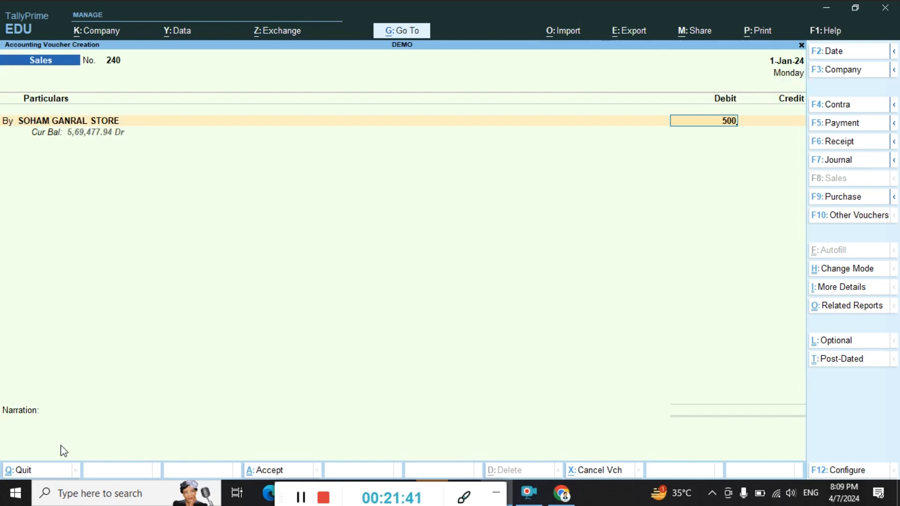
- Debit SOHAM GANRAL STORE 50,000, credit SALES without inventory items, and reuse the narration "being goods sale to abasi kirana"
{"action": "type", "text": "00"}
{"action": "key", "text": "Return"}
{"action": "key", "text": "Return"}
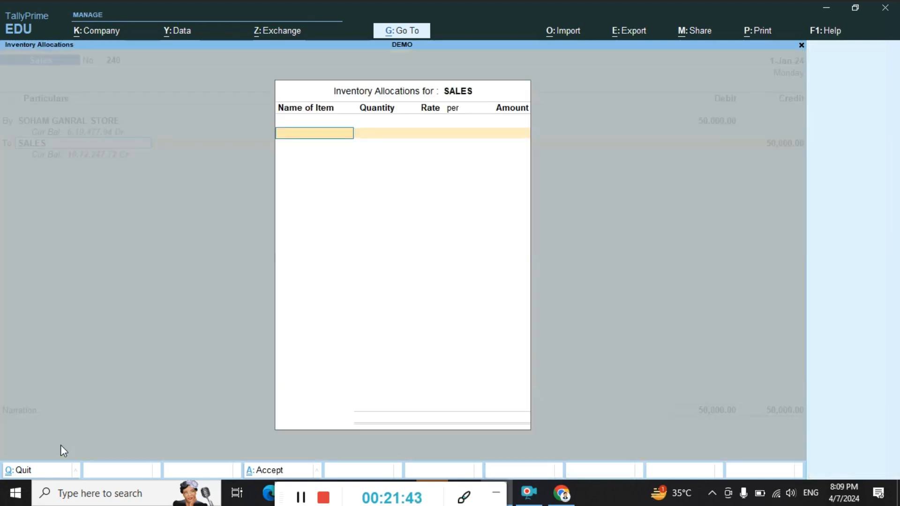
{"action": "key", "text": "Escape"}
{"action": "key", "text": "Return"}
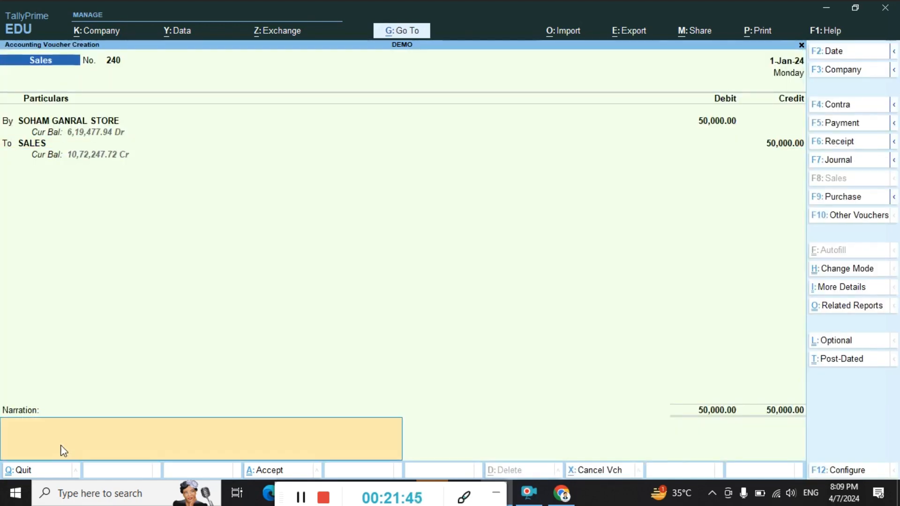
{"action": "type", "text": "being goods sale to abasi kirana"}
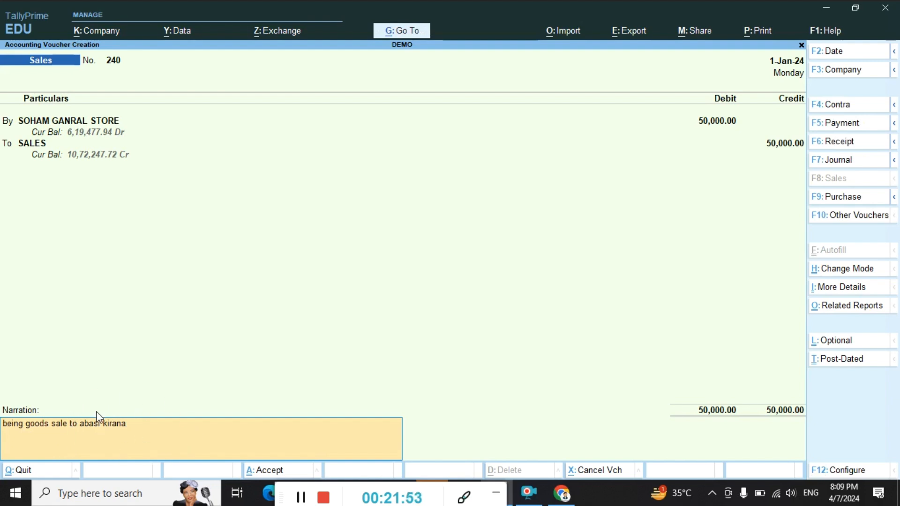
- Clear the narration and recall the party ledger's own previous narration, "being goods sale to soham"
{"action": "key", "text": "BackSpace"}
{"action": "key", "text": "BackSpace"}
{"action": "key", "text": "BackSpace"}
{"action": "key", "text": "BackSpace"}
{"action": "key", "text": "BackSpace"}
{"action": "key", "text": "BackSpace"}
{"action": "key", "text": "BackSpace"}
{"action": "key", "text": "BackSpace"}
{"action": "key", "text": "BackSpace"}
{"action": "key", "text": "BackSpace"}
{"action": "key", "text": "BackSpace"}
{"action": "key", "text": "BackSpace"}
{"action": "key", "text": "BackSpace"}
{"action": "key", "text": "BackSpace"}
{"action": "key", "text": "BackSpace"}
{"action": "key", "text": "BackSpace"}
{"action": "key", "text": "BackSpace"}
{"action": "key", "text": "BackSpace"}
{"action": "key", "text": "BackSpace"}
{"action": "key", "text": "BackSpace"}
{"action": "key", "text": "BackSpace"}
{"action": "key", "text": "alt+r"}
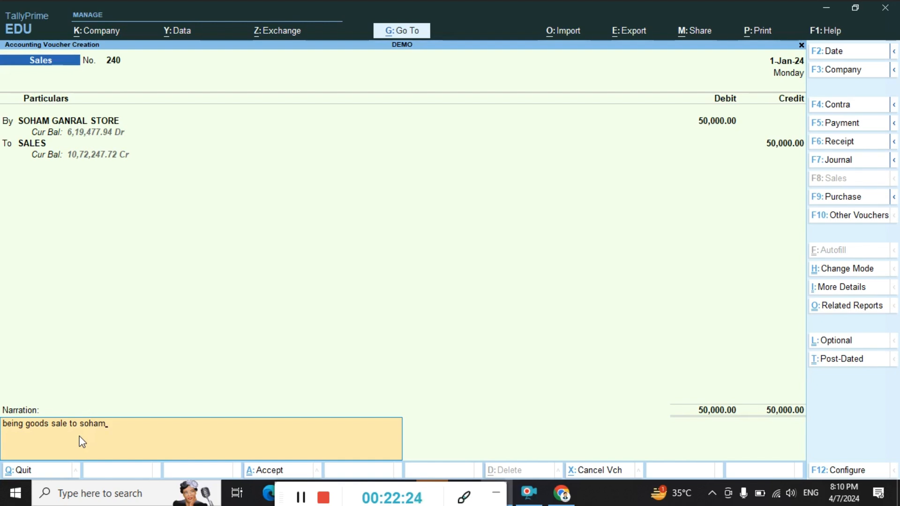
- Replace the narration with the last used "being goods sale to abasi kirana" and save the SOHAM GANRAL STORE voucher
{"action": "key", "text": "BackSpace"}
{"action": "key", "text": "BackSpace"}
{"action": "key", "text": "BackSpace"}
{"action": "key", "text": "BackSpace"}
{"action": "key", "text": "BackSpace"}
{"action": "key", "text": "BackSpace"}
{"action": "key", "text": "BackSpace"}
{"action": "key", "text": "BackSpace"}
{"action": "key", "text": "BackSpace"}
{"action": "key", "text": "BackSpace"}
{"action": "key", "text": "BackSpace"}
{"action": "key", "text": "BackSpace"}
{"action": "key", "text": "BackSpace"}
{"action": "key", "text": "BackSpace"}
{"action": "key", "text": "BackSpace"}
{"action": "key", "text": "BackSpace"}
{"action": "key", "text": "BackSpace"}
{"action": "key", "text": "BackSpace"}
{"action": "key", "text": "BackSpace"}
{"action": "key", "text": "BackSpace"}
{"action": "key", "text": "BackSpace"}
{"action": "key", "text": "BackSpace"}
{"action": "key", "text": "BackSpace"}
{"action": "key", "text": "BackSpace"}
{"action": "key", "text": "BackSpace"}
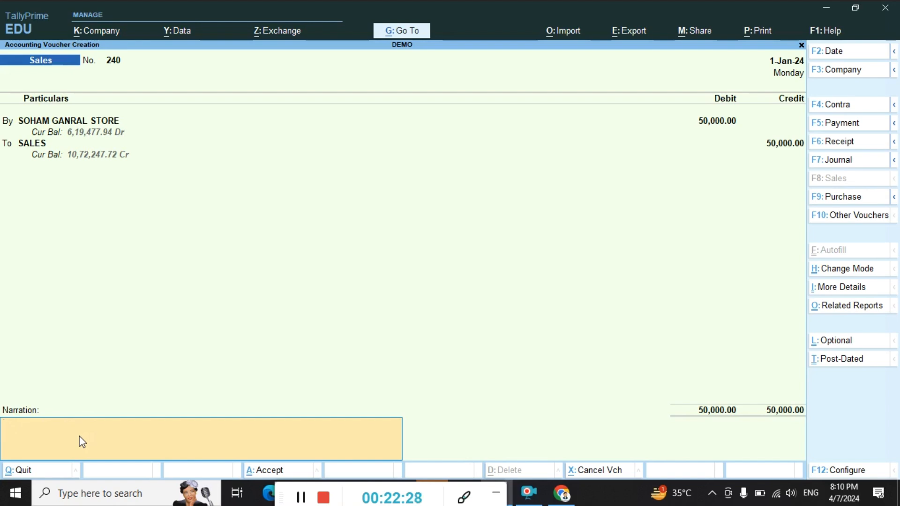
{"action": "type", "text": "being goods sale to abasi kirana"}
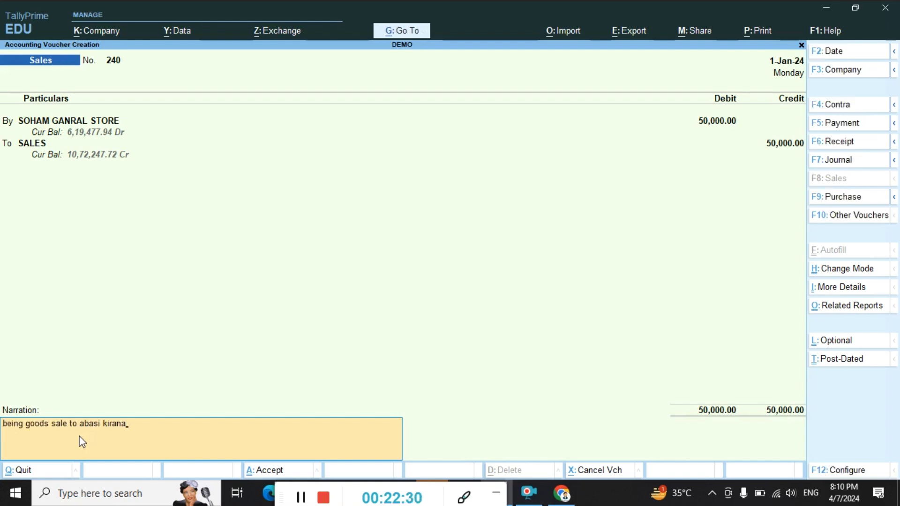
{"action": "key", "text": "ctrl+a"}
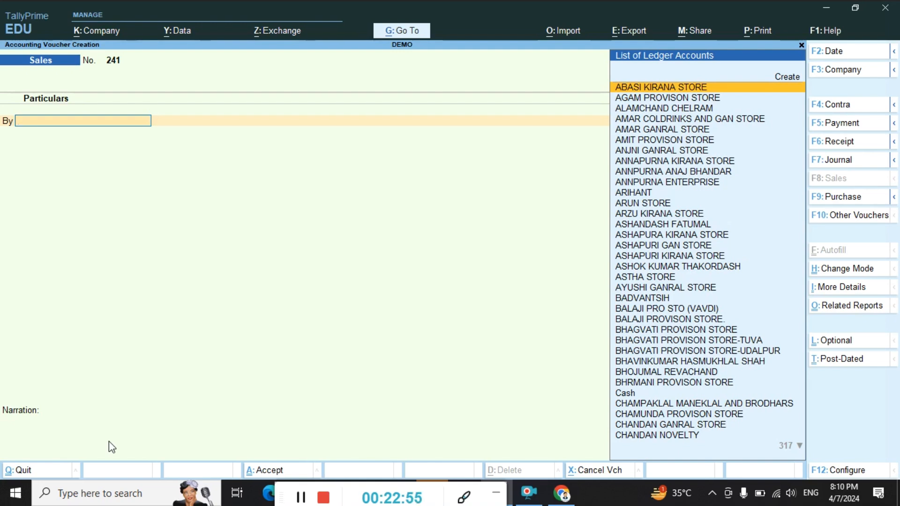
- Leave voucher entry and drill down from Profit & Loss A/c through Sales Accounts to the SALES ledger's January vouchers
{"action": "key", "text": "Escape"}
{"action": "key", "text": "Escape"}
{"action": "key", "text": "Escape"}
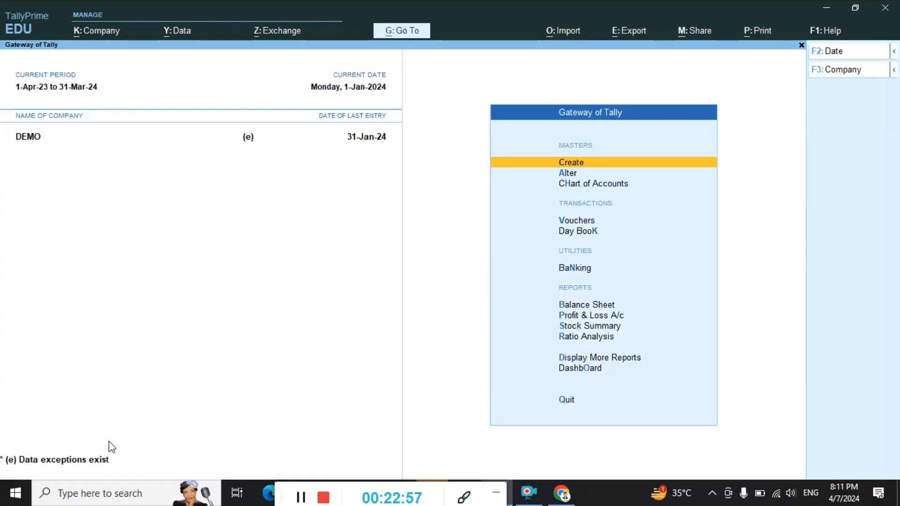
{"action": "key", "text": "p"}
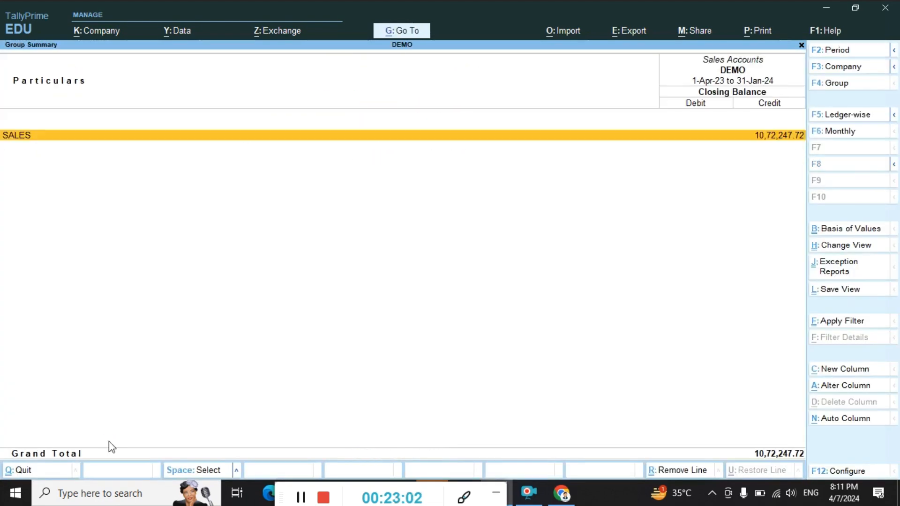
{"action": "key", "text": "Return"}
{"action": "key", "text": "Return"}
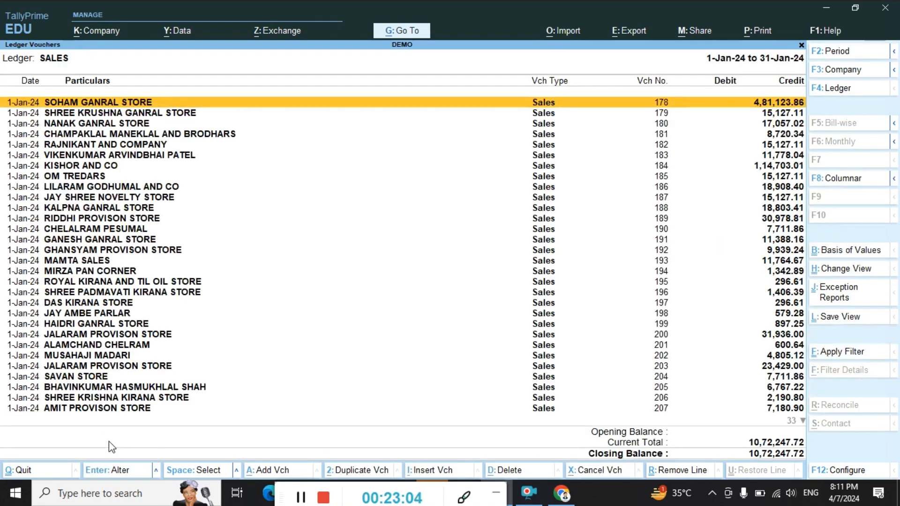
- Leave the reports, go back from voucher entry to sales voucher 240, and change its narration to "being goods sale to sohAM"
{"action": "key", "text": "Escape"}
{"action": "key", "text": "Escape"}
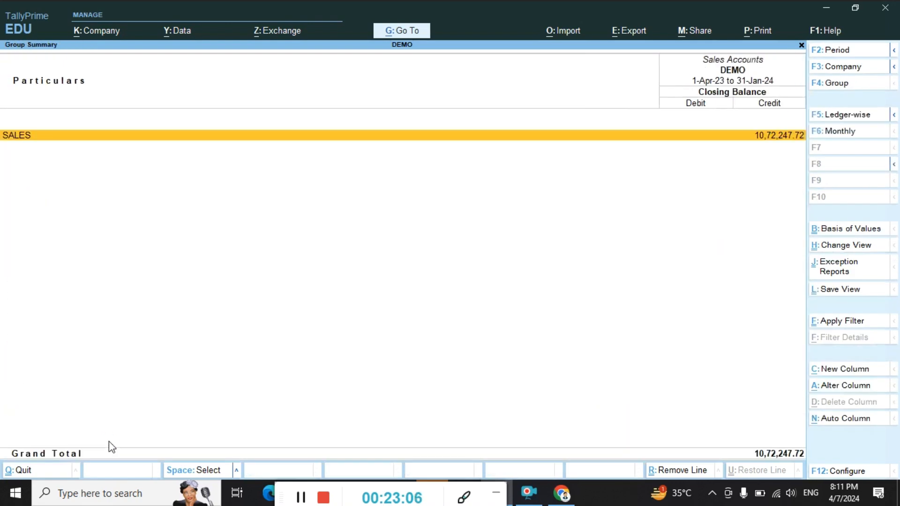
{"action": "key", "text": "Escape"}
{"action": "key", "text": "Escape"}
{"action": "key", "text": "n"}
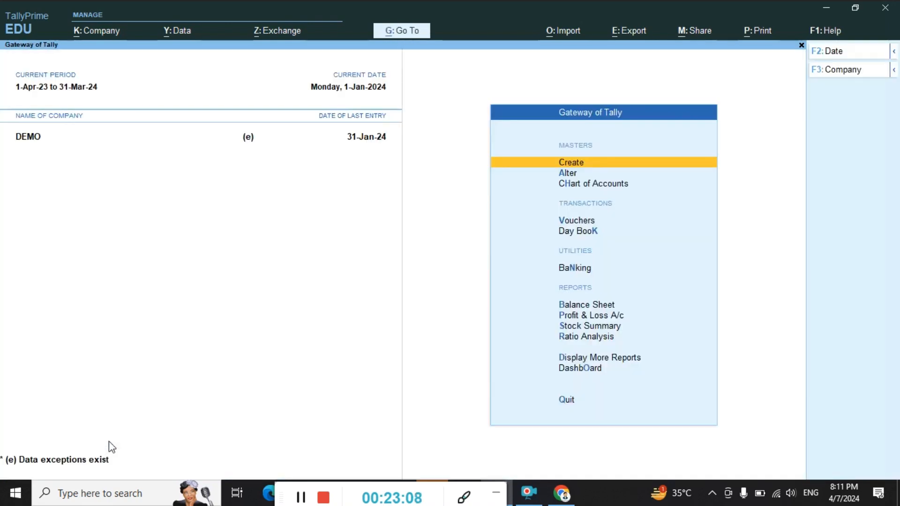
{"action": "key", "text": "v"}
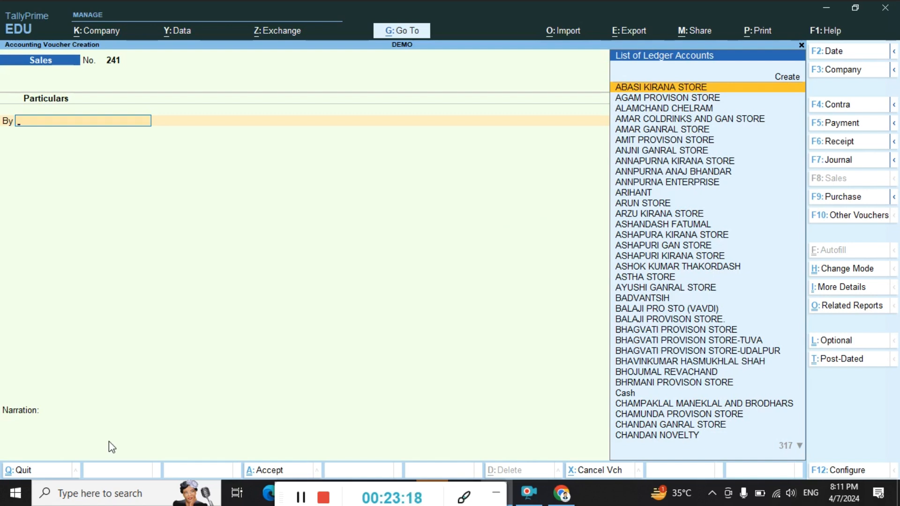
{"action": "key", "text": "Page_Up"}
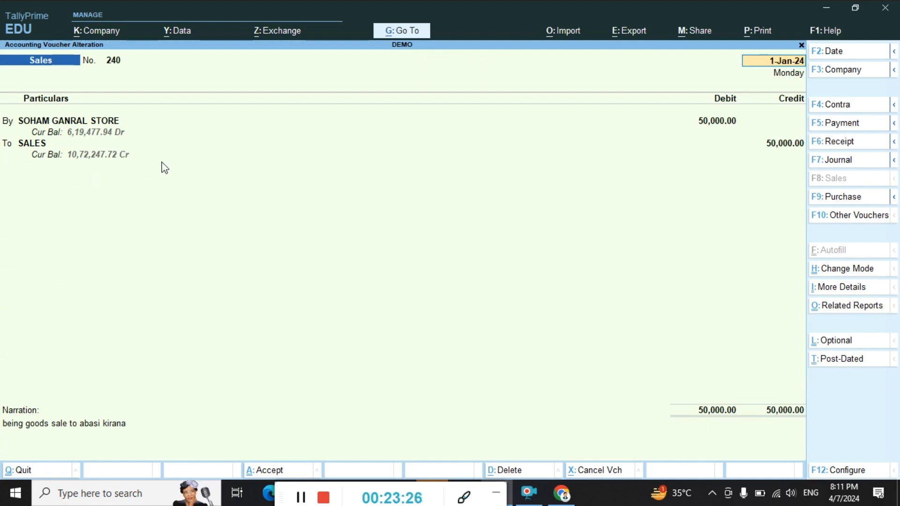
{"action": "key", "text": "ctrl+End"}
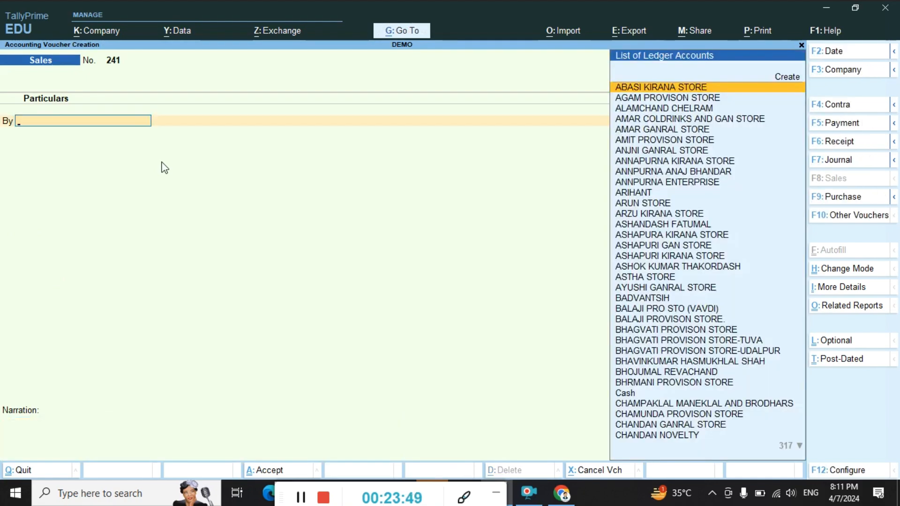
- Page back through sales vouchers 240 and 239 to 238, and forward again to the blank voucher 241
{"action": "key", "text": "Page_Up"}
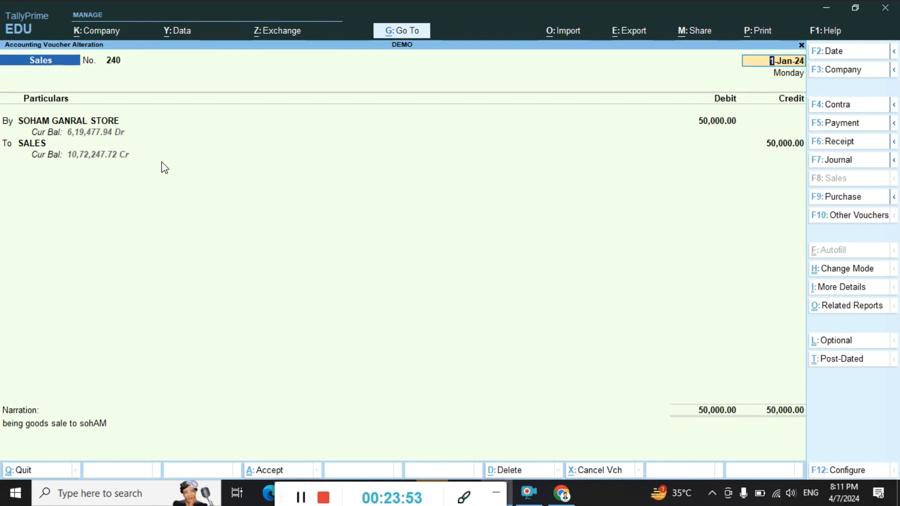
{"action": "key", "text": "Page_Up"}
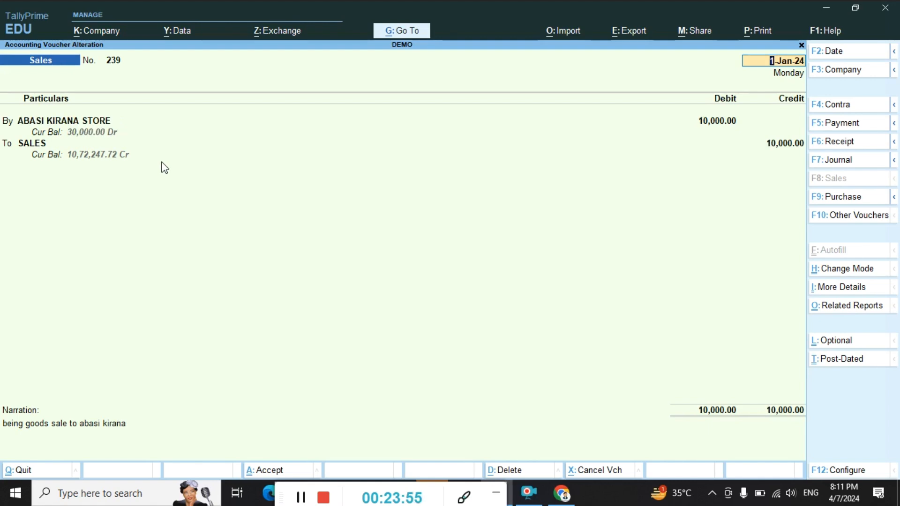
{"action": "key", "text": "Page_Up"}
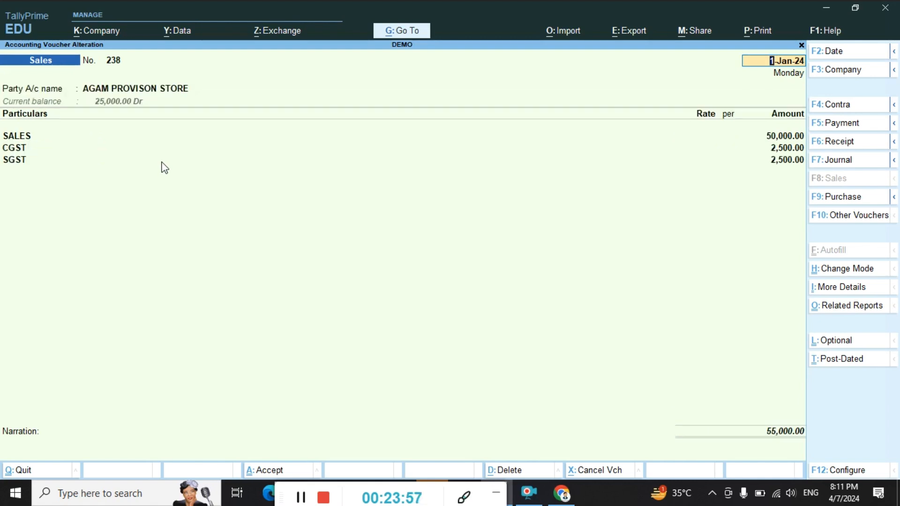
{"action": "key", "text": "Page_Down"}
{"action": "key", "text": "Page_Down"}
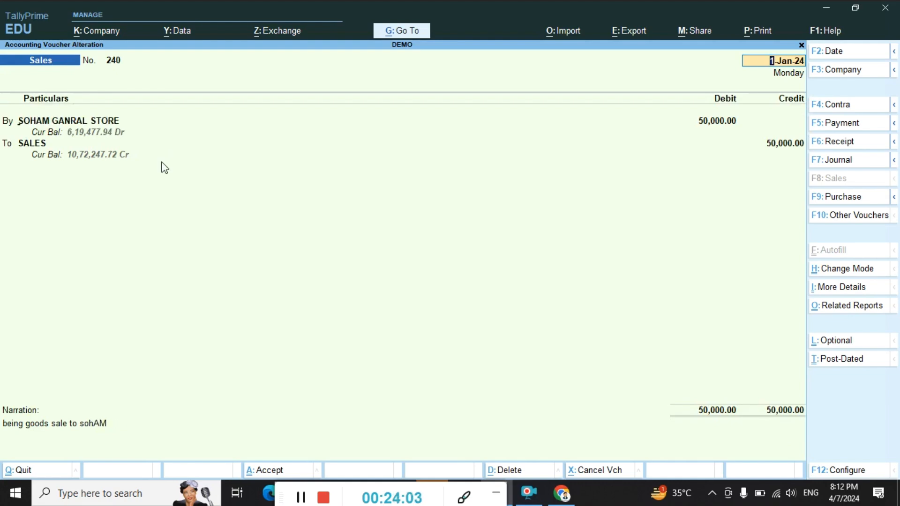
{"action": "key", "text": "Page_Down"}
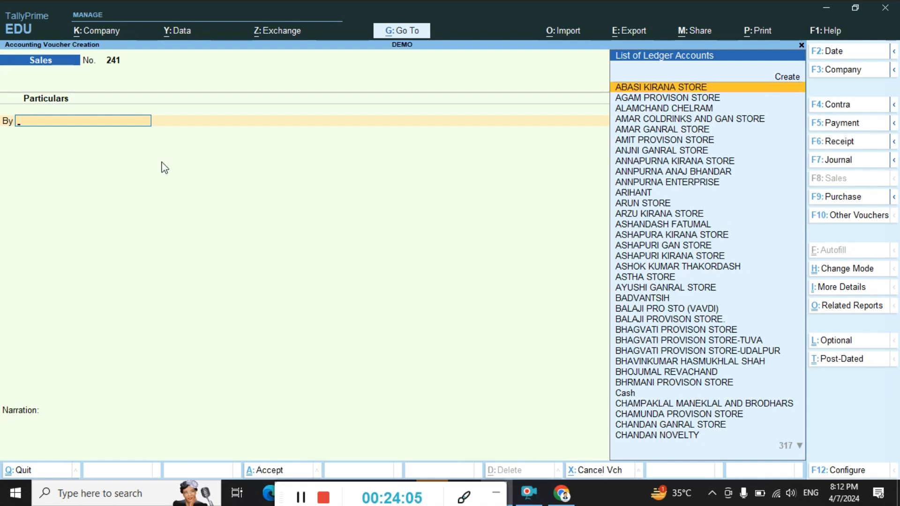
- Page back from the blank voucher to sales voucher 238 and leave voucher entry
{"action": "key", "text": "Page_Up"}
{"action": "key", "text": "Page_Up"}
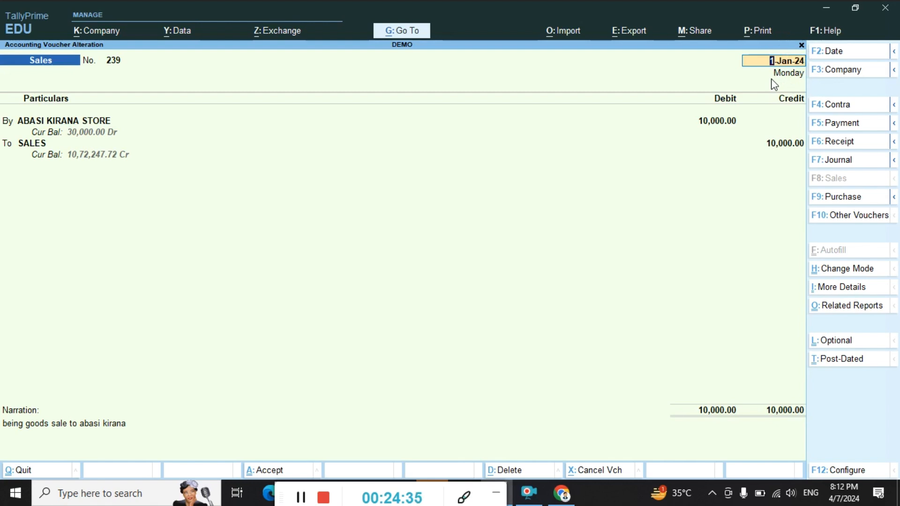
{"action": "key", "text": "Page_Up"}
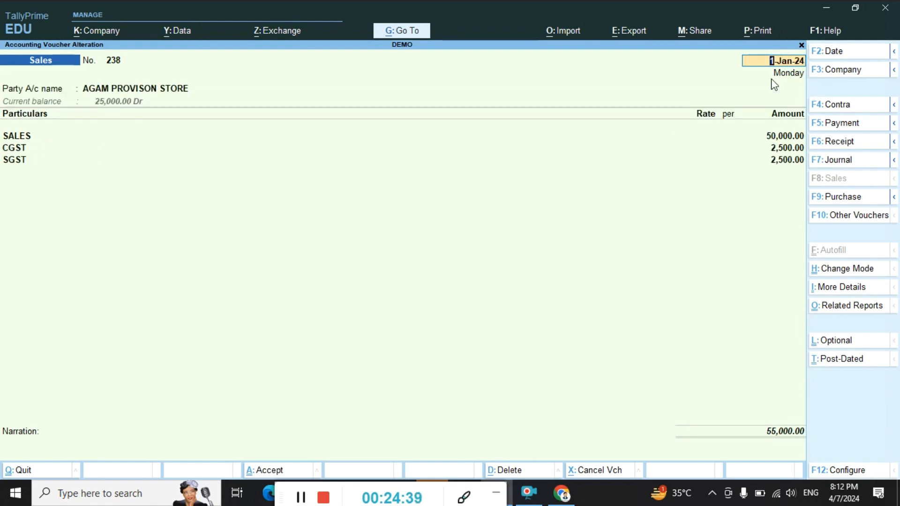
{"action": "key", "text": "Escape"}
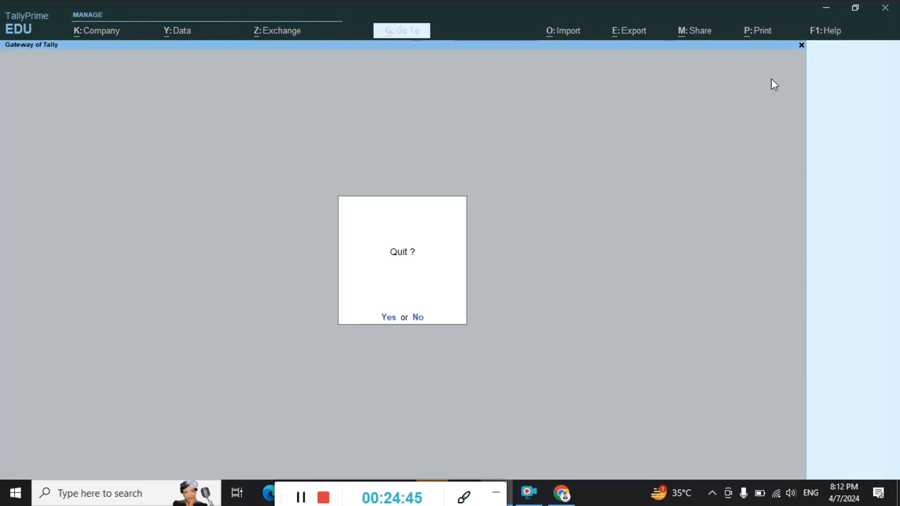
- View the Day Book for 1-Jan-24 from Display More Reports and return to the Gateway of Tally
{"action": "key", "text": "Return"}
{"action": "key", "text": "d"}
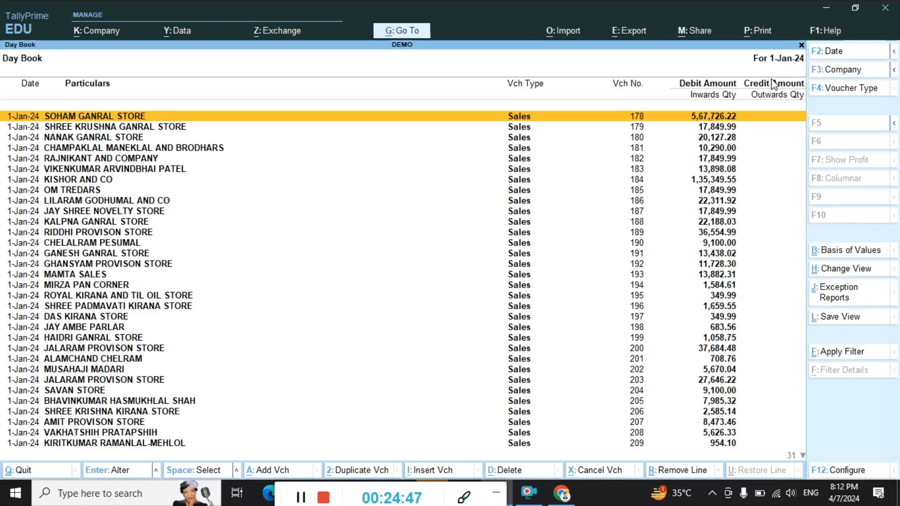
{"action": "key", "text": "d"}
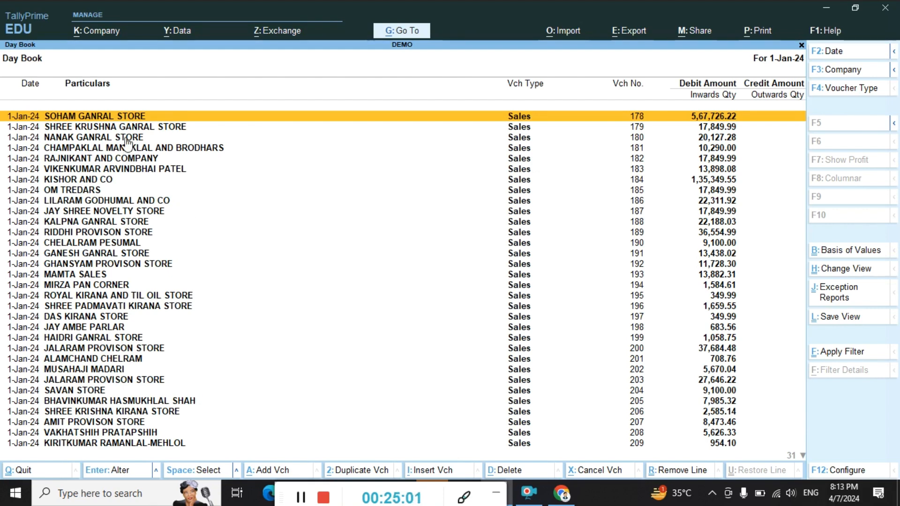
{"action": "key", "text": "Escape"}
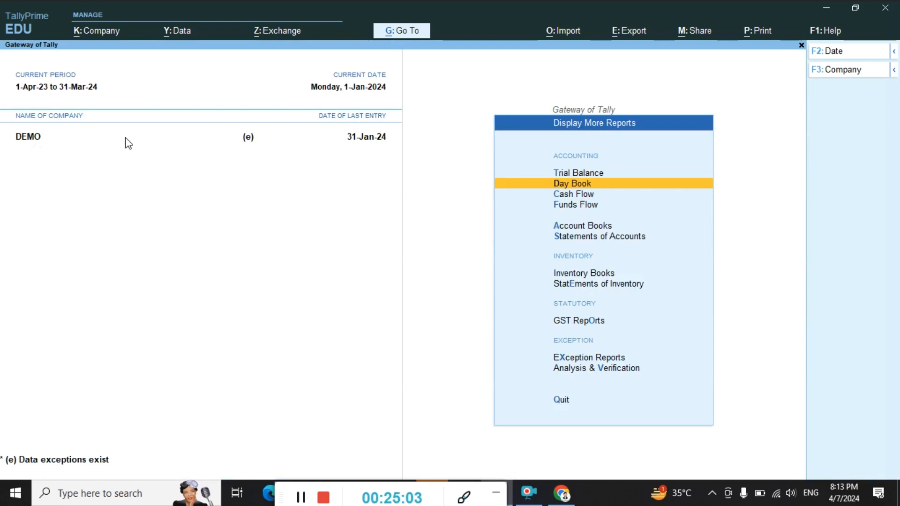
{"action": "key", "text": "Escape"}
- Drill down from the Balance Sheet through Current Assets and Sundry Debtors to ABASI KIRANA STORE's January vouchers, and return to the debtors summary
{"action": "key", "text": "b"}
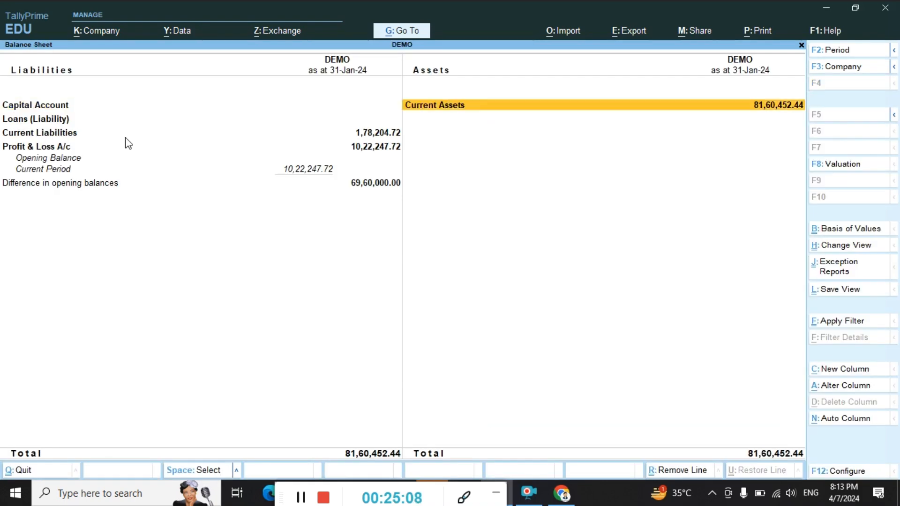
{"action": "key", "text": "Return"}
{"action": "left_click", "coordinate": [125, 145]}
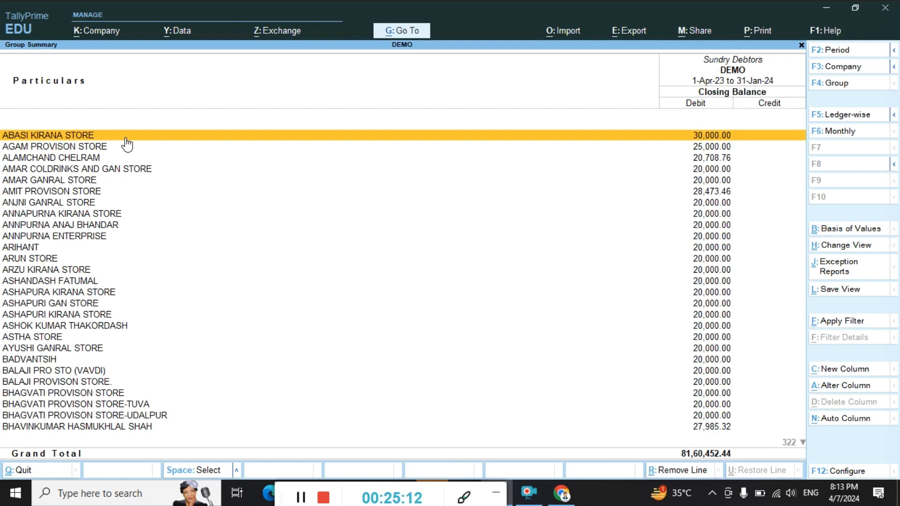
{"action": "left_click", "coordinate": [126, 140]}
{"action": "key", "text": "Return"}
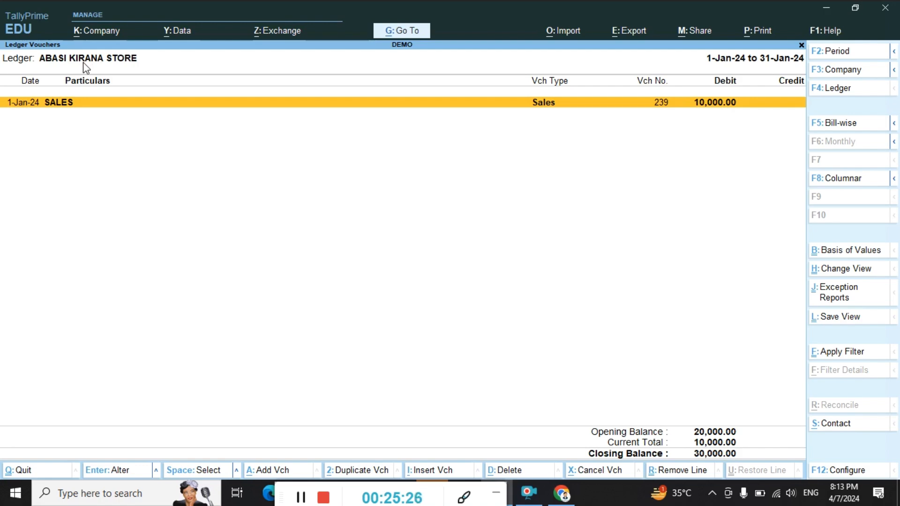
{"action": "key", "text": "Escape"}
{"action": "key", "text": "Escape"}
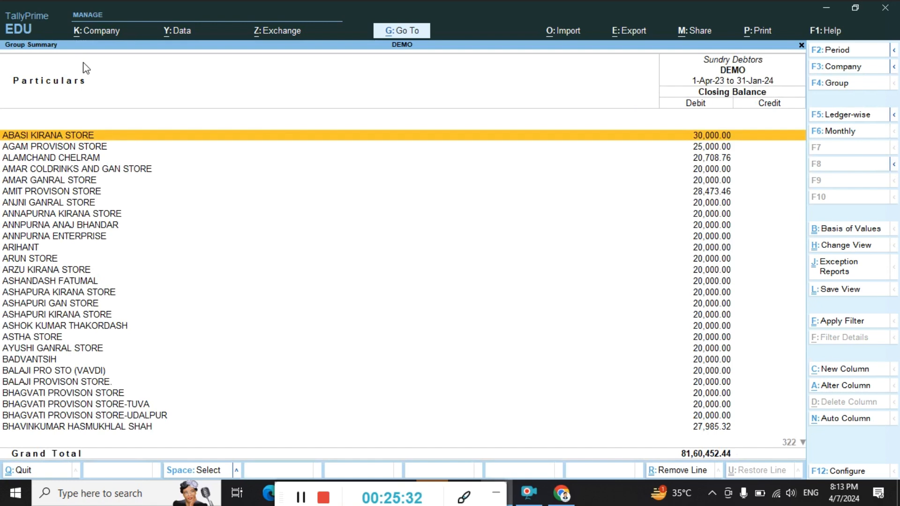
- Drill down from the Sundry Debtors summary to the January vouchers of ASHAPURA KIRANA STORE
{"action": "key", "text": "Down"}
{"action": "key", "text": "Down"}
{"action": "key", "text": "Down"}
{"action": "key", "text": "Down"}
{"action": "key", "text": "Down"}
{"action": "key", "text": "Down"}
{"action": "key", "text": "Down"}
{"action": "key", "text": "Down"}
{"action": "key", "text": "Down"}
{"action": "key", "text": "Down"}
{"action": "key", "text": "Down"}
{"action": "key", "text": "Down"}
{"action": "key", "text": "Down"}
{"action": "key", "text": "Down"}
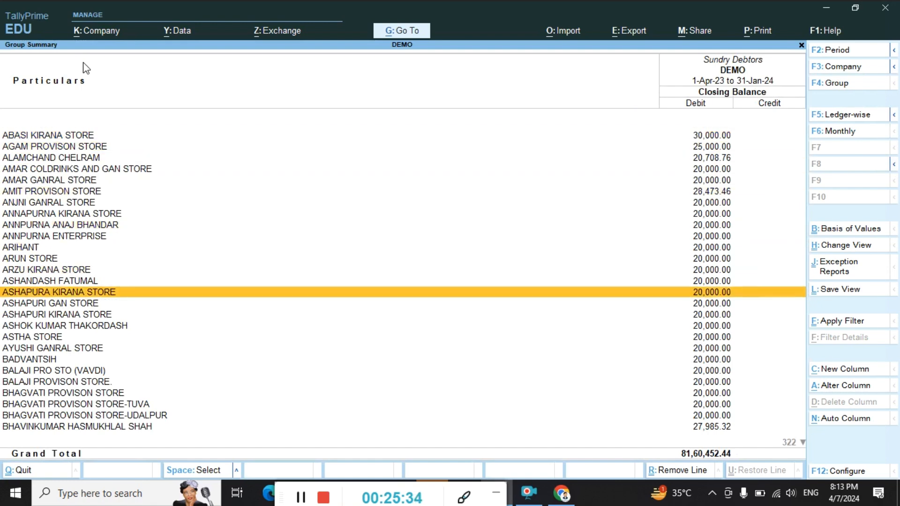
{"action": "key", "text": "Return"}
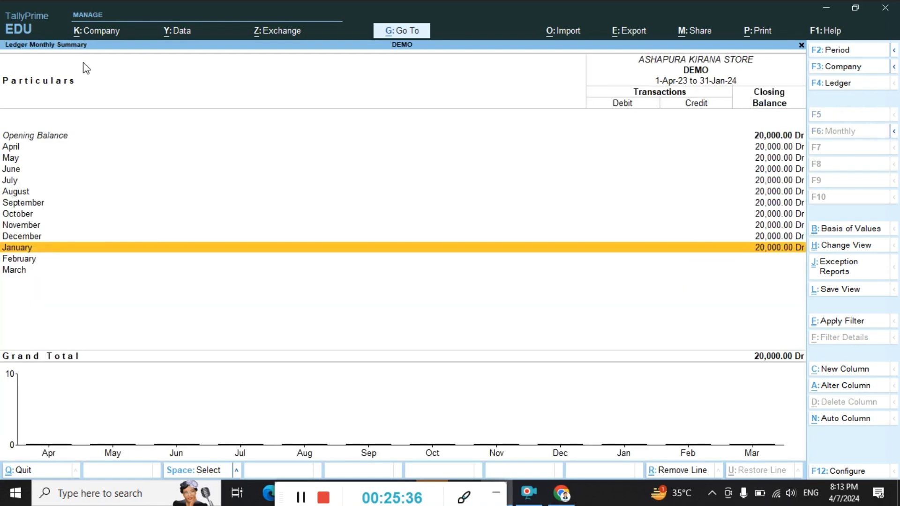
{"action": "key", "text": "Return"}
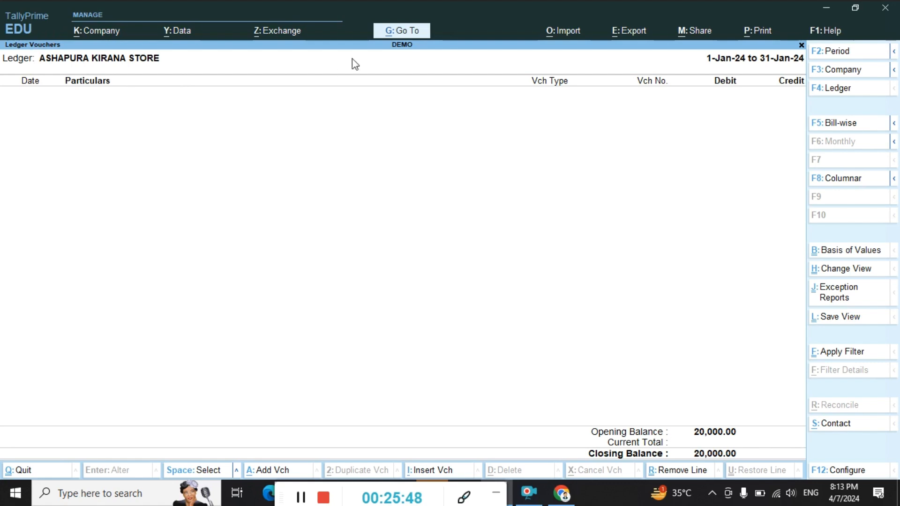
- Use Go To to open the Ledger Vouchers report for ABASI KIRANA STORE directly from the current ledger report
{"action": "left_click", "coordinate": [422, 36]}
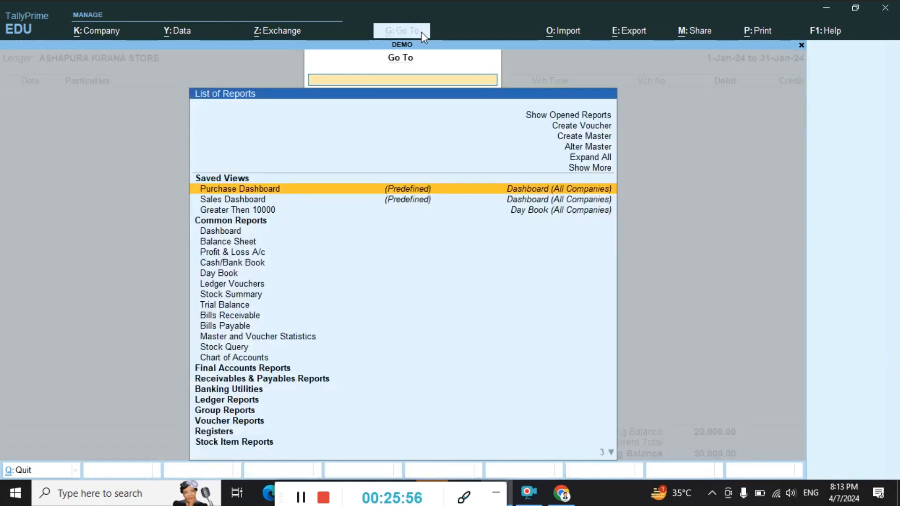
{"action": "type", "text": "L"}
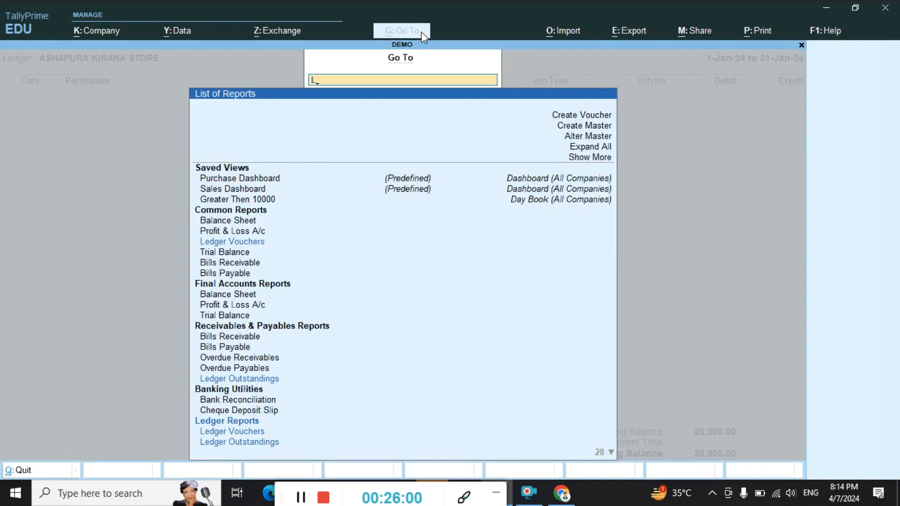
{"action": "type", "text": "E"}
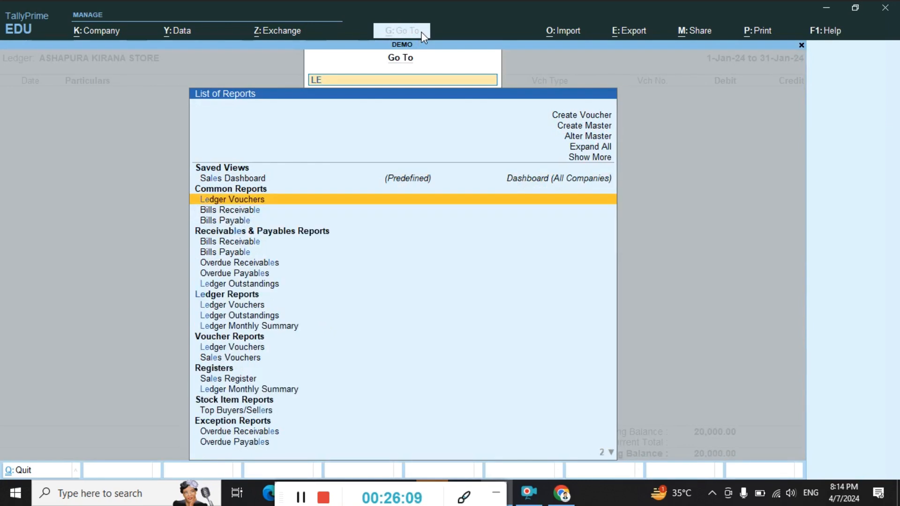
{"action": "key", "text": "Return"}
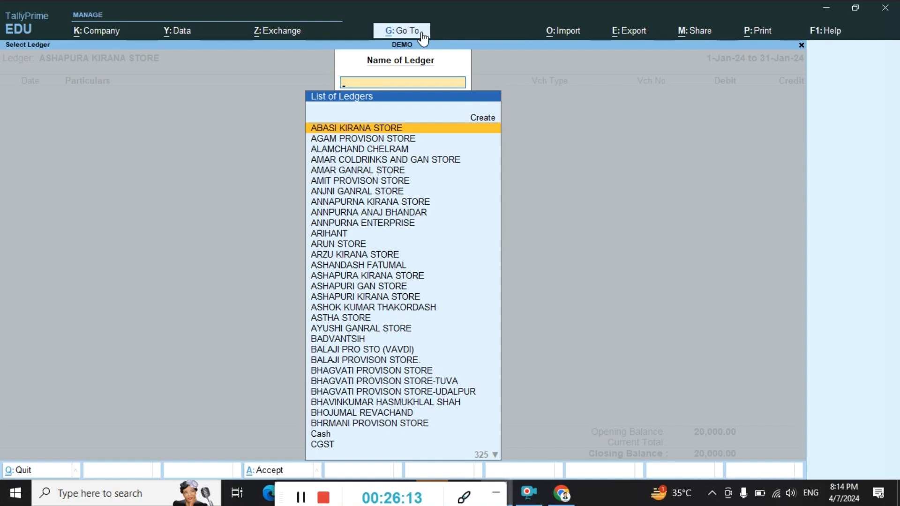
{"action": "key", "text": "Return"}
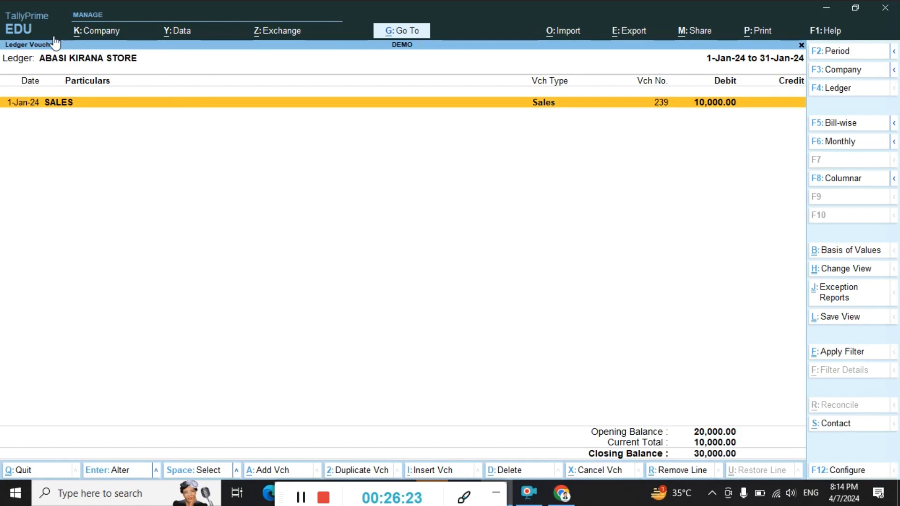
- Bring up the ledger selection, leave it and all open reports, and open a blank sales voucher
{"action": "key", "text": "F4"}
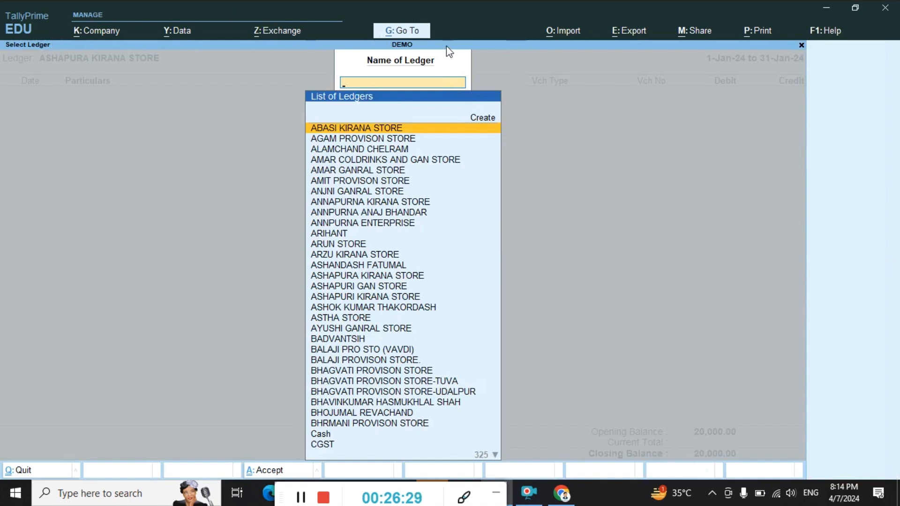
{"action": "key", "text": "Escape"}
{"action": "key", "text": "Escape"}
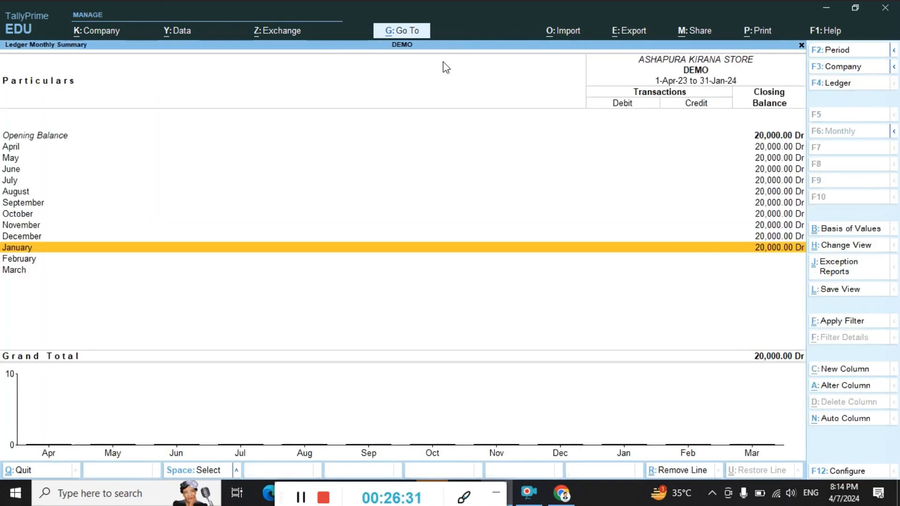
{"action": "key", "text": "Escape"}
{"action": "key", "text": "Escape"}
{"action": "key", "text": "Escape"}
{"action": "key", "text": "Escape"}
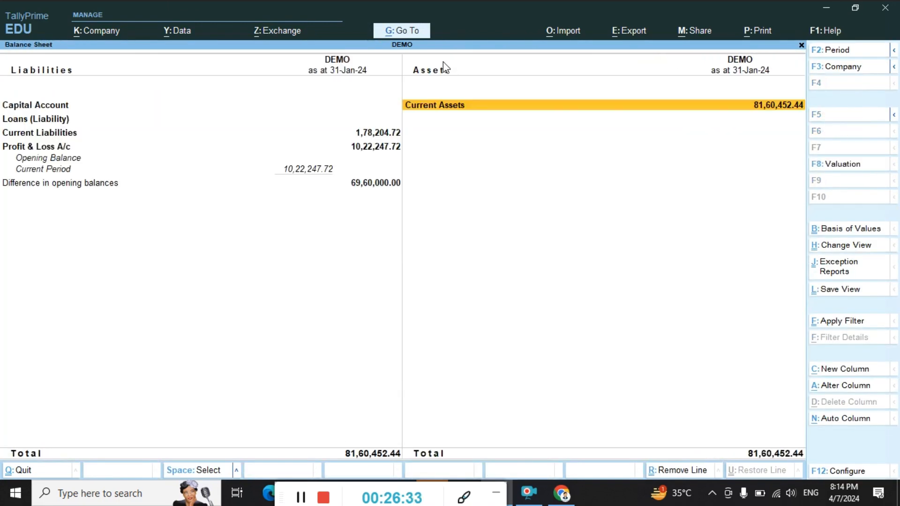
{"action": "key", "text": "v"}
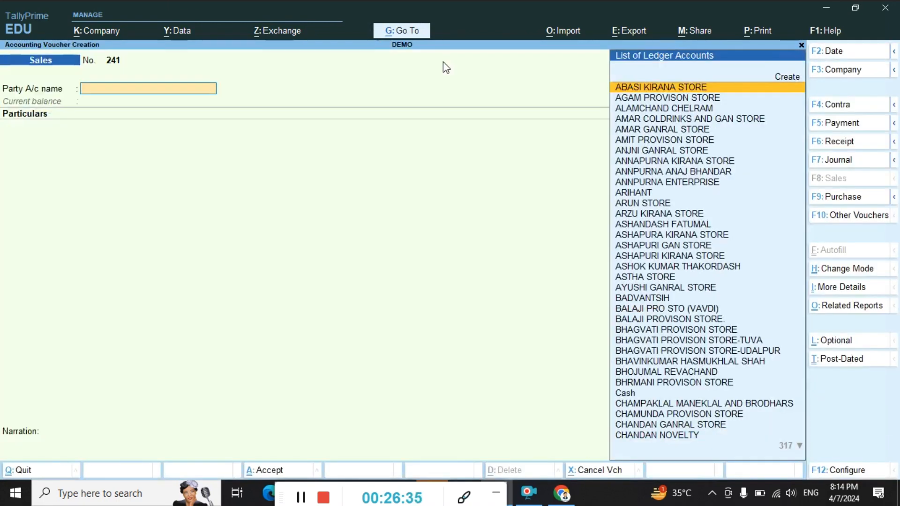
- From voucher entry, use Go To to view SOHAM GANRAL STORE's Ledger Vouchers down to voucher 240, and return to the Gateway of Tally
{"action": "left_click", "coordinate": [423, 31]}
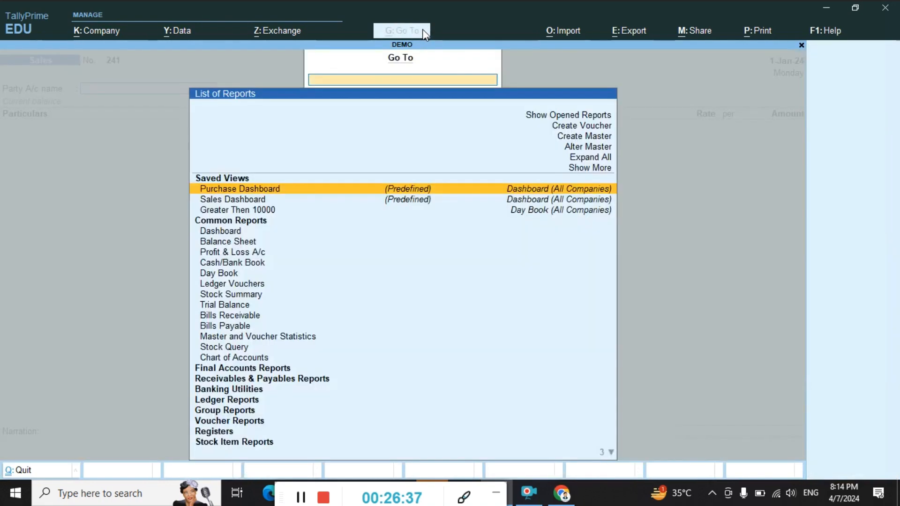
{"action": "type", "text": "L"}
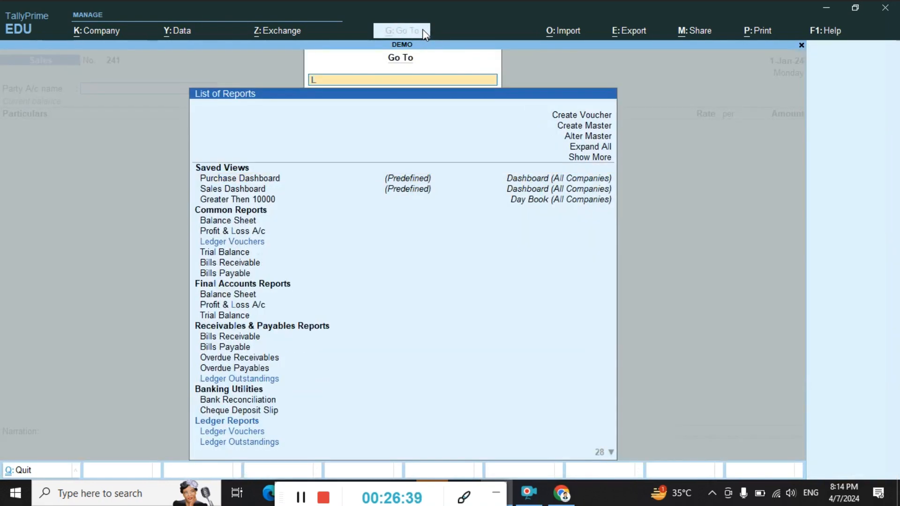
{"action": "key", "text": "Return"}
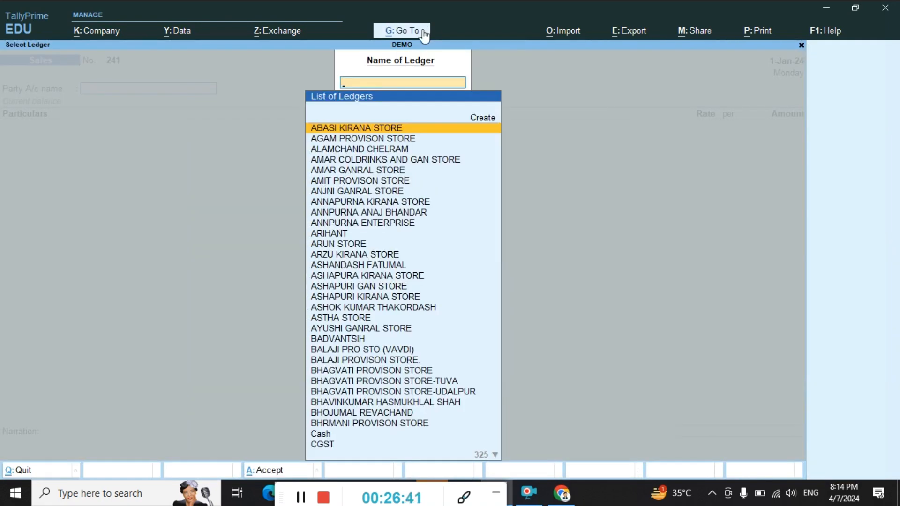
{"action": "type", "text": "SOH"}
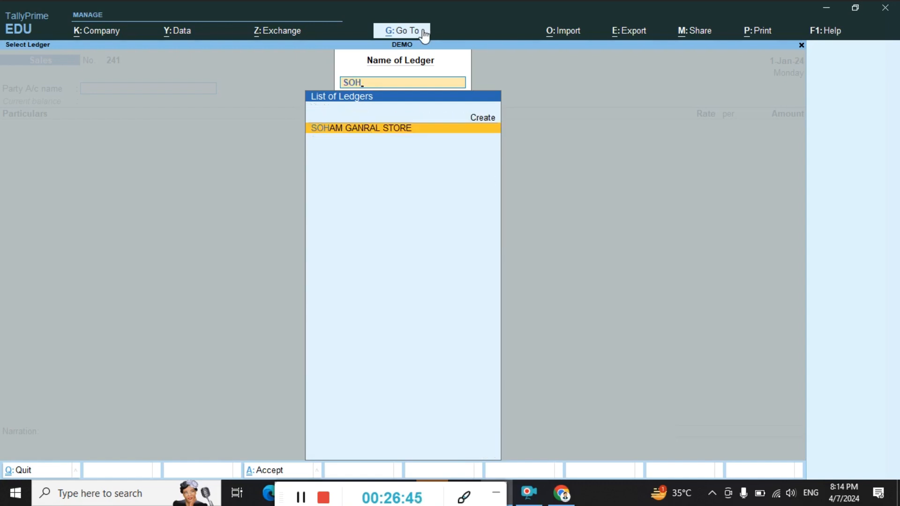
{"action": "key", "text": "Return"}
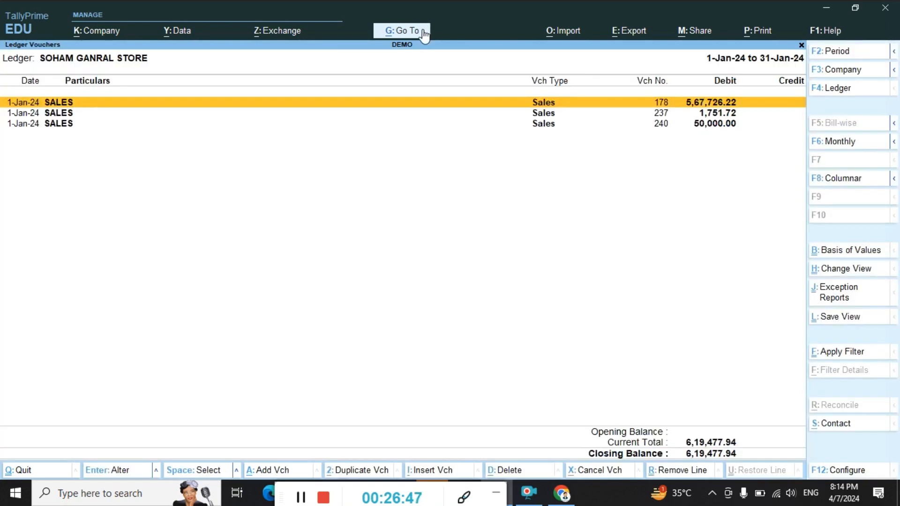
{"action": "key", "text": "Down"}
{"action": "key", "text": "Down"}
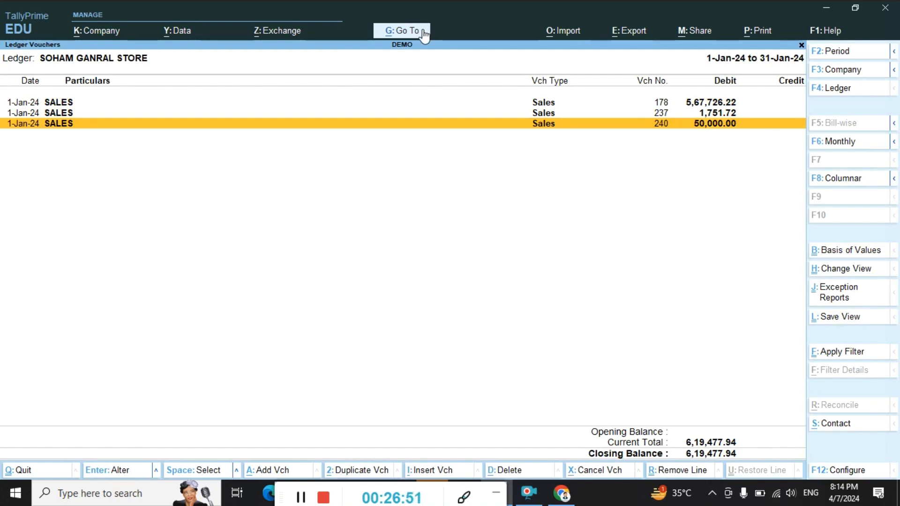
{"action": "key", "text": "Escape"}
{"action": "key", "text": "Escape"}
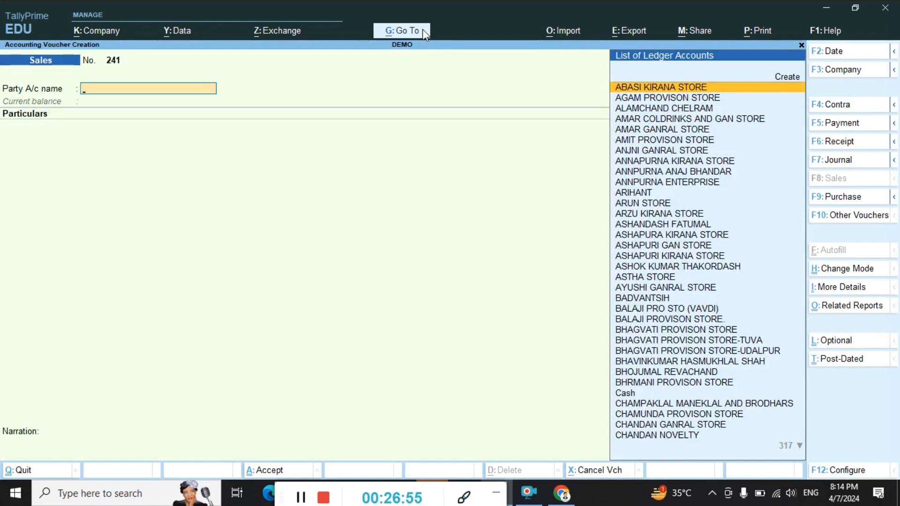
{"action": "key", "text": "Escape"}
{"action": "key", "text": "Return"}
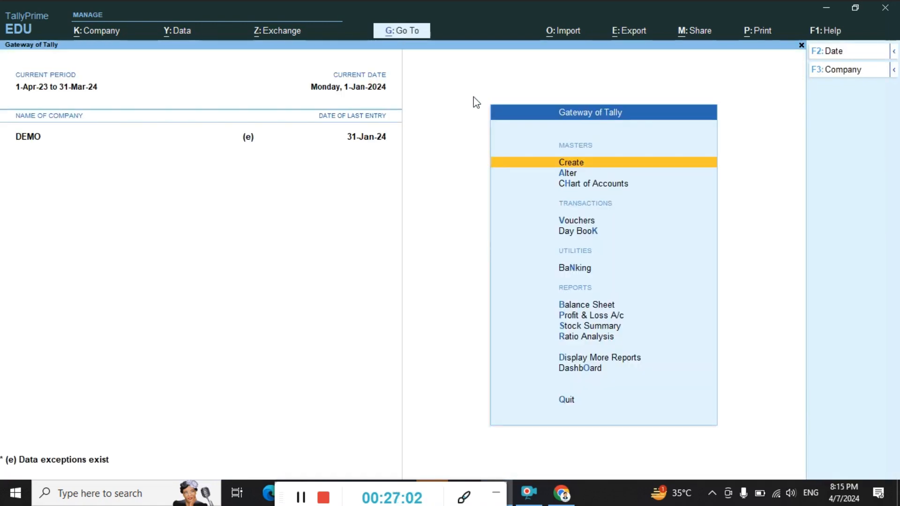
{"action": "left_click", "coordinate": [417, 30]}
{"action": "type", "text": "LEG"}
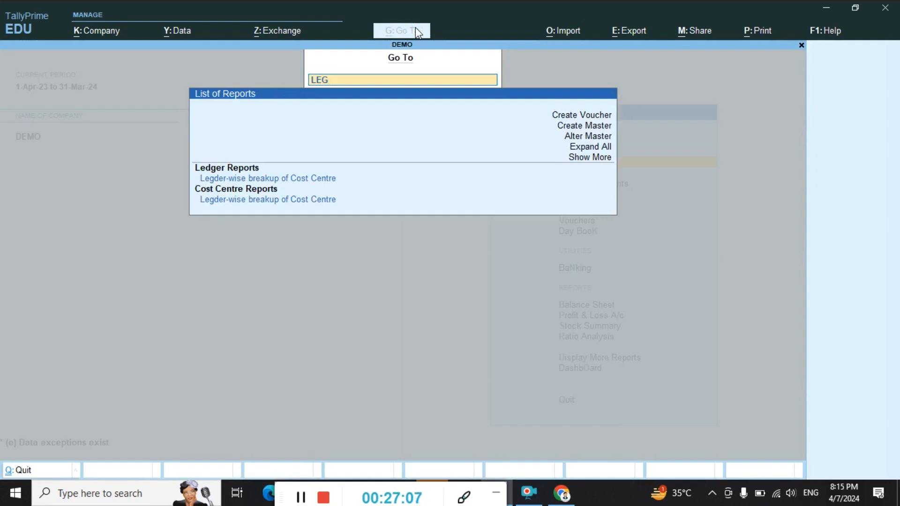
{"action": "key", "text": "BackSpace"}
{"action": "key", "text": "BackSpace"}
{"action": "key", "text": "BackSpace"}
{"action": "key", "text": "Escape"}
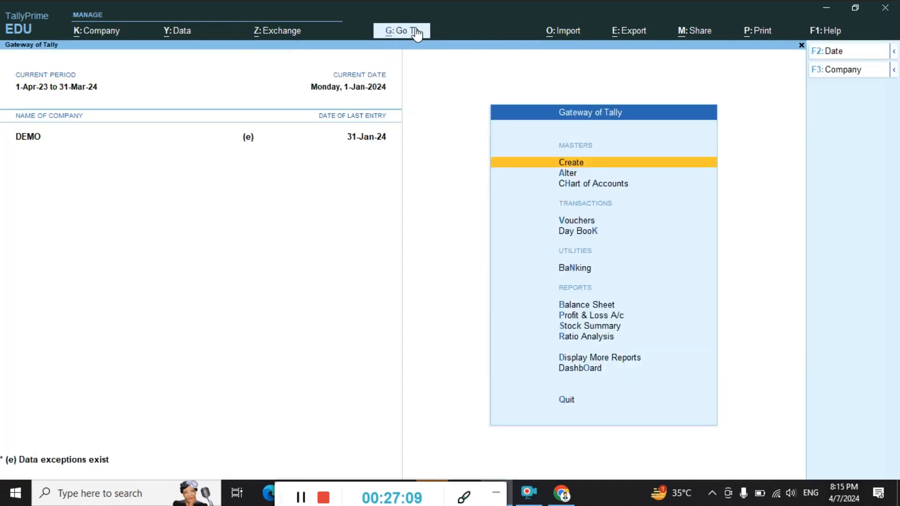
{"action": "key", "text": "Escape"}
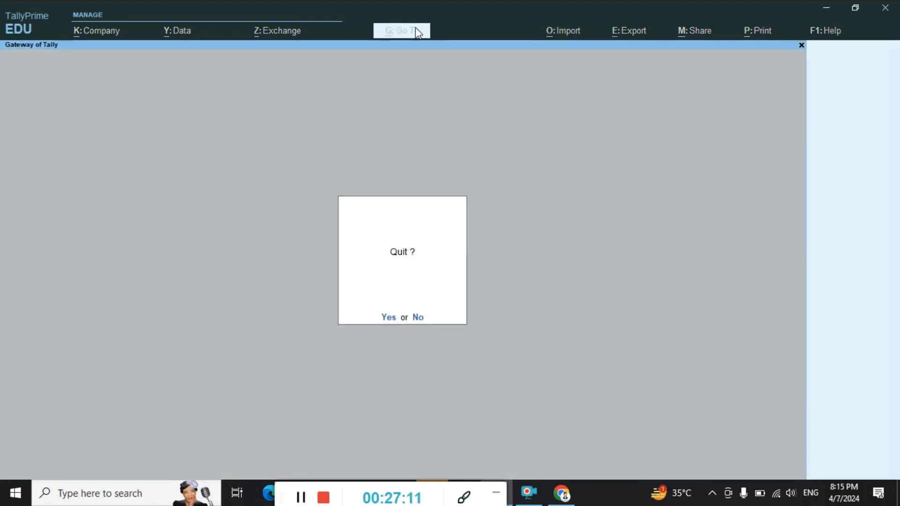
{"action": "key", "text": "Escape"}
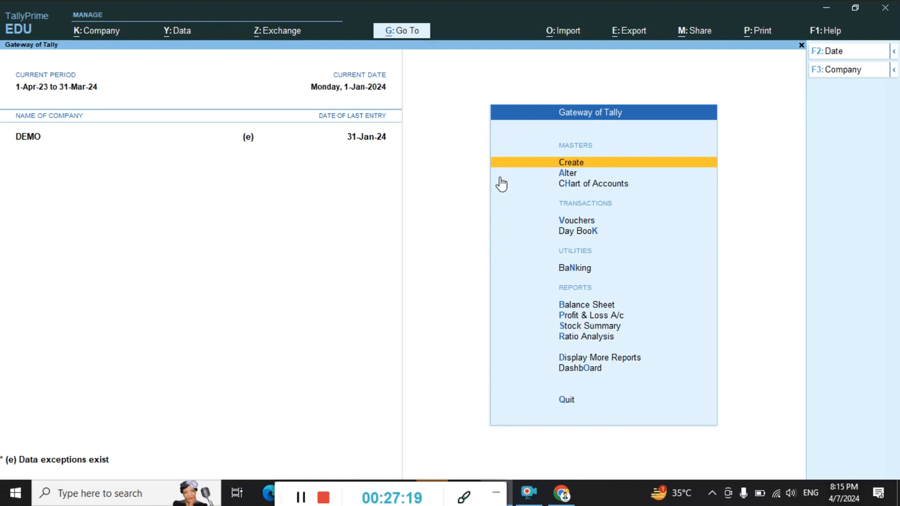
- Open Vouchers from the Transactions section of the Gateway of Tally
{"action": "key", "text": "Down"}
{"action": "key", "text": "Down"}
{"action": "key", "text": "Down"}
{"action": "key", "text": "Down"}
{"action": "key", "text": "Up"}
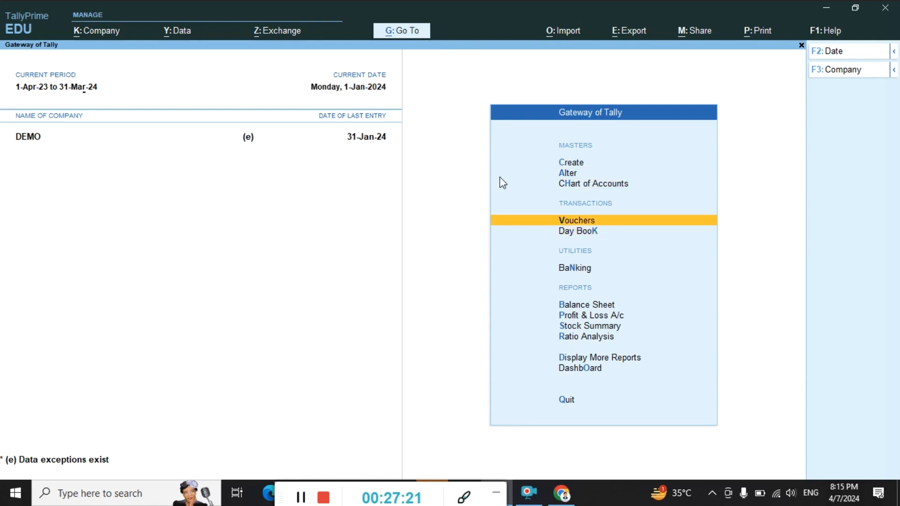
{"action": "key", "text": "Return"}
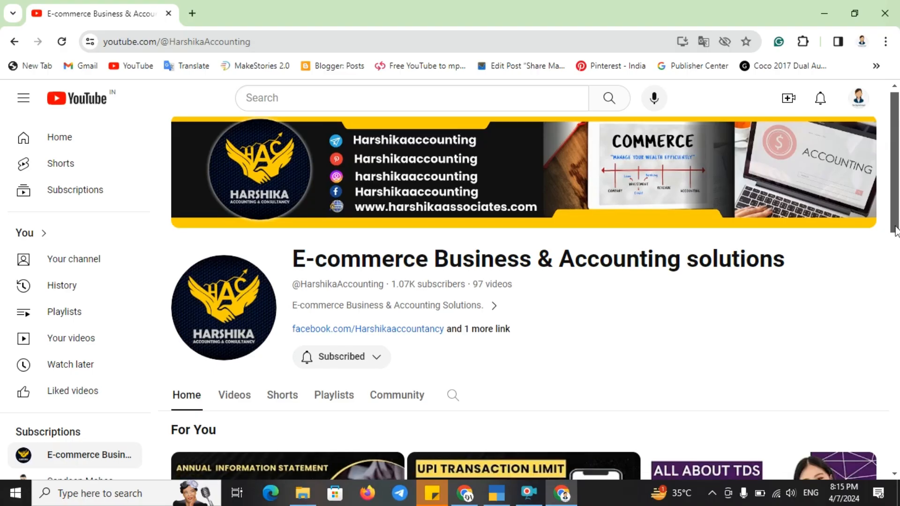
- Look through the HarshikaAccounting YouTube channel's home page and its Videos list, and return to the start of the list
{"action": "left_click_drag", "start_coordinate": [895, 230], "coordinate": [898, 361]}
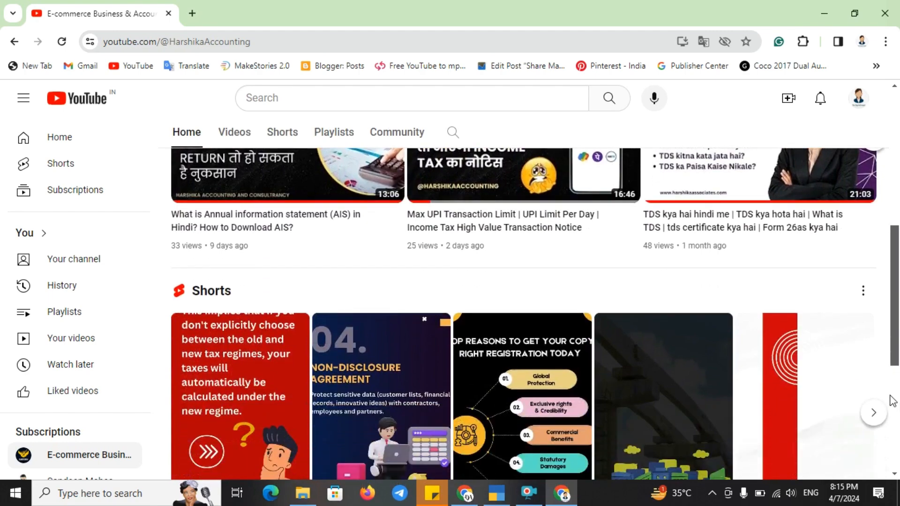
{"action": "left_click_drag", "start_coordinate": [896, 350], "coordinate": [895, 237]}
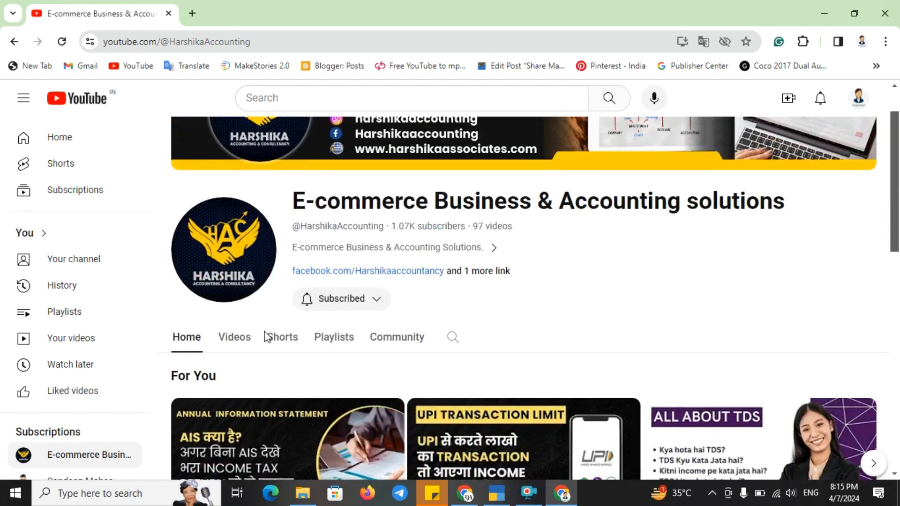
{"action": "left_click", "coordinate": [236, 342]}
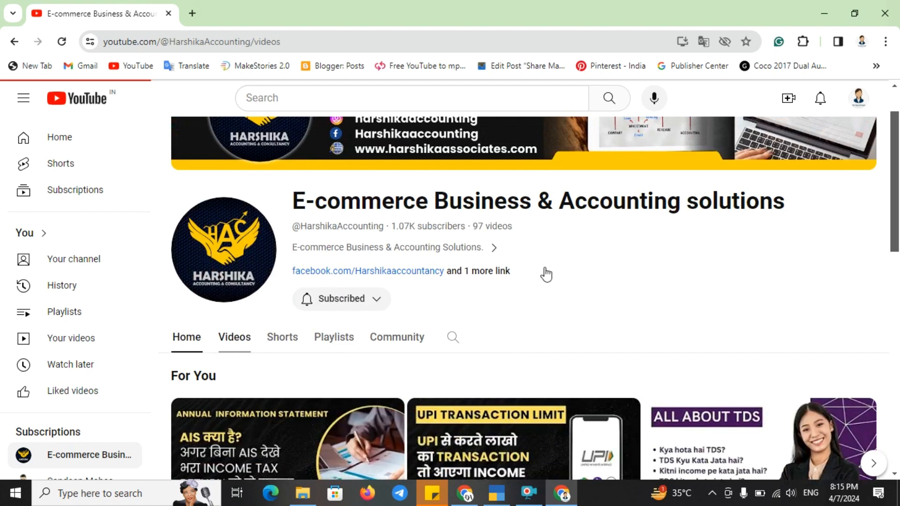
{"action": "scroll", "coordinate": [890, 275], "scroll_direction": "down", "scroll_amount": 4}
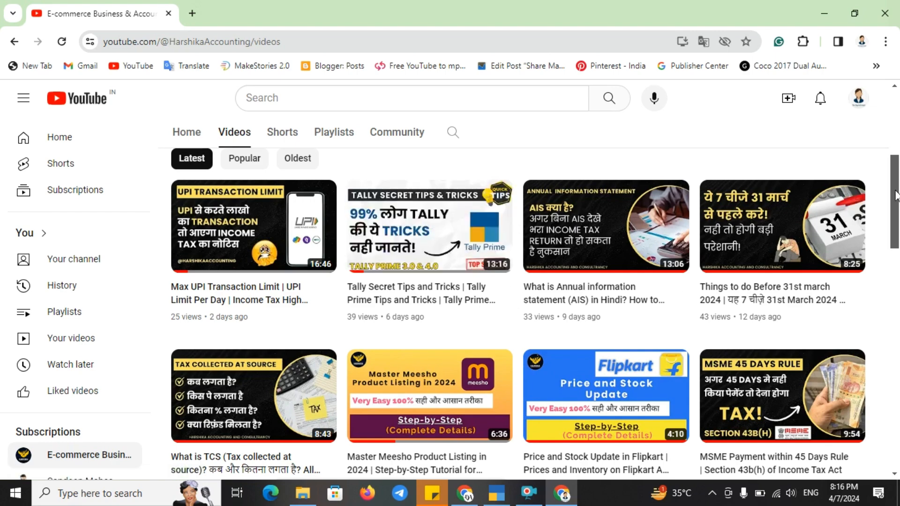
{"action": "left_click_drag", "start_coordinate": [896, 196], "coordinate": [897, 335]}
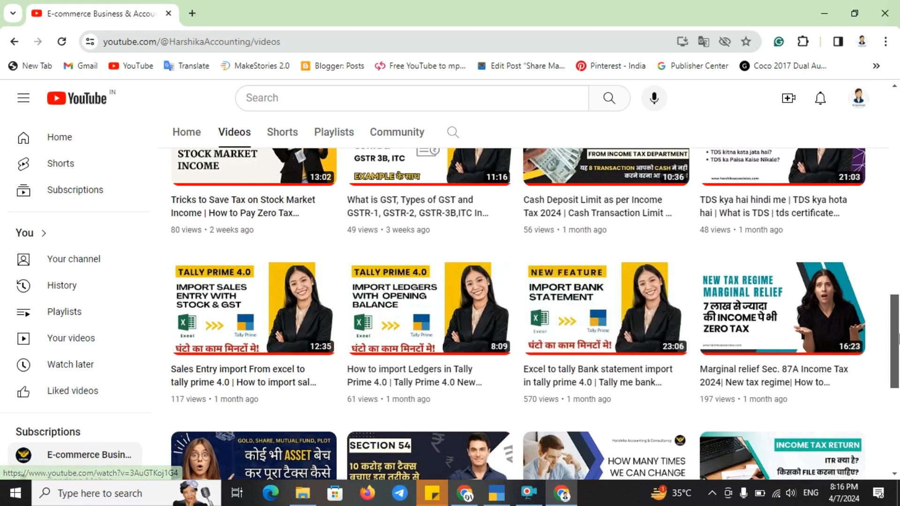
{"action": "left_click_drag", "start_coordinate": [896, 339], "coordinate": [898, 185]}
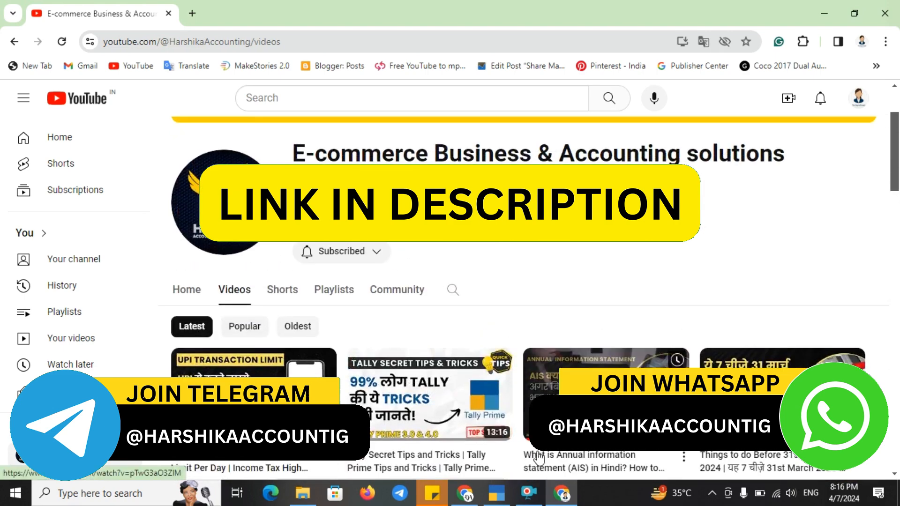
{"action": "left_click", "coordinate": [533, 500]}
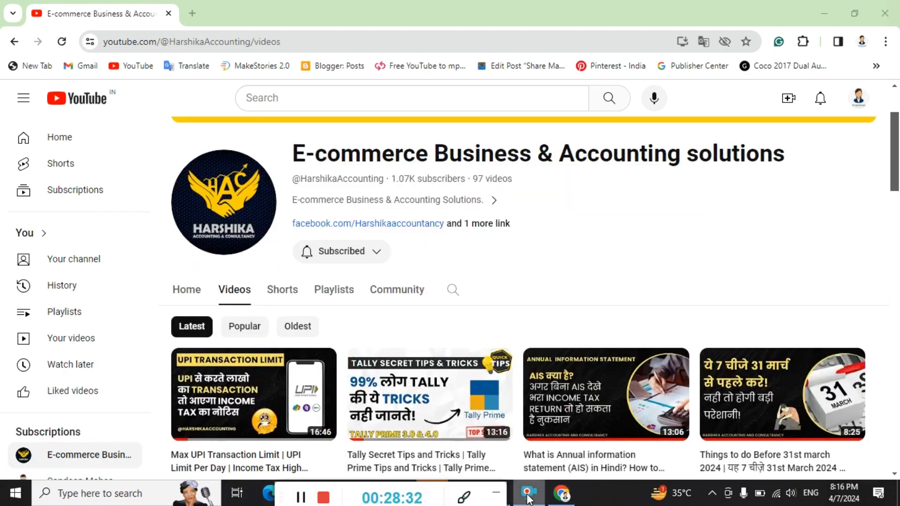